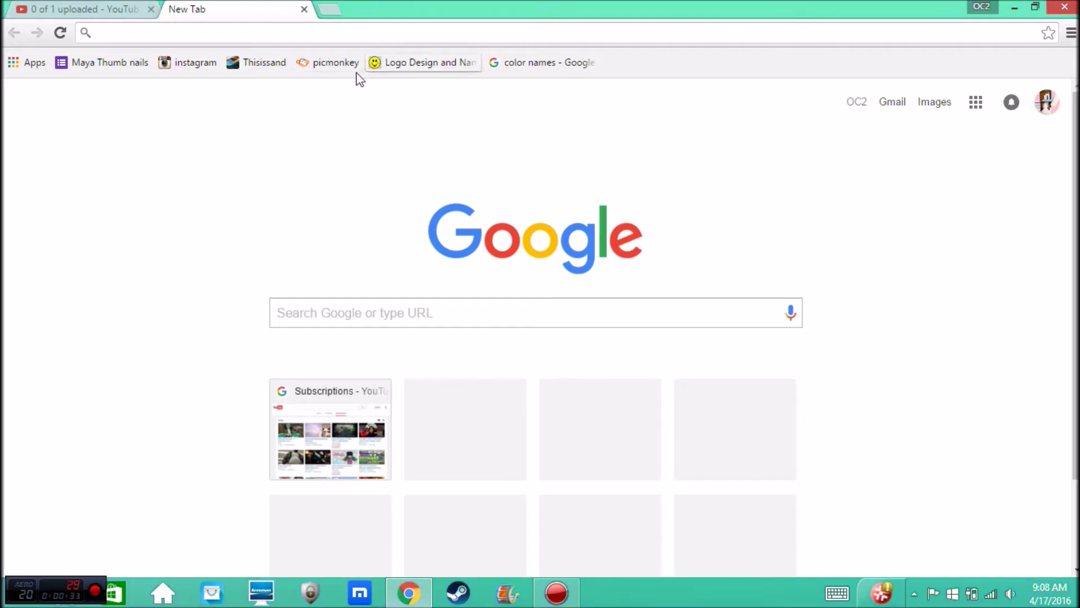
Open the bookmarked FlamingText logo design site and look over the available logo styles
left_click(389, 71)
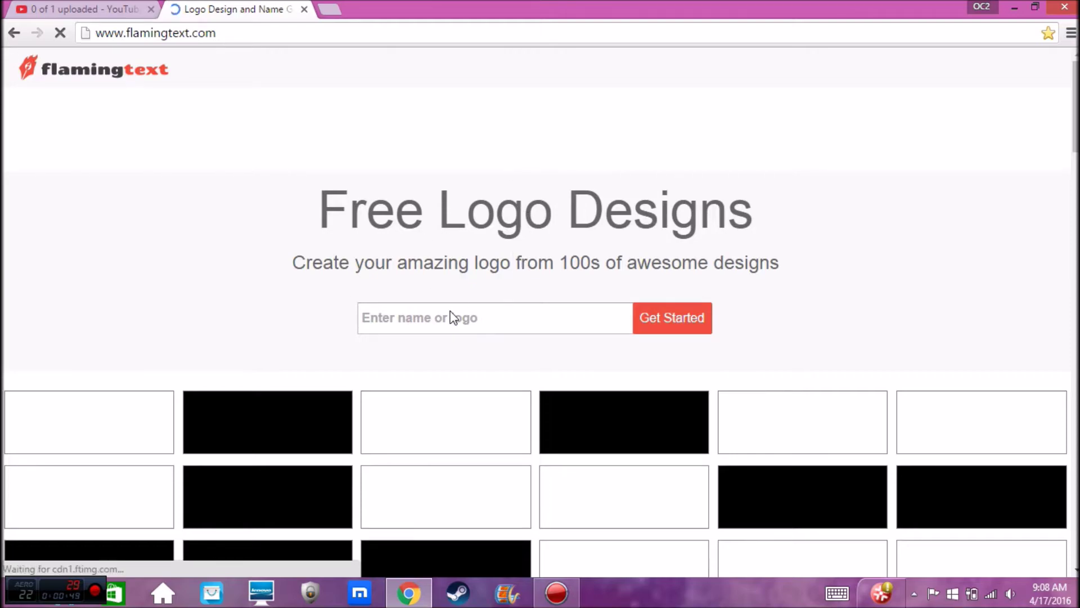
scroll(448, 315, "down", 3)
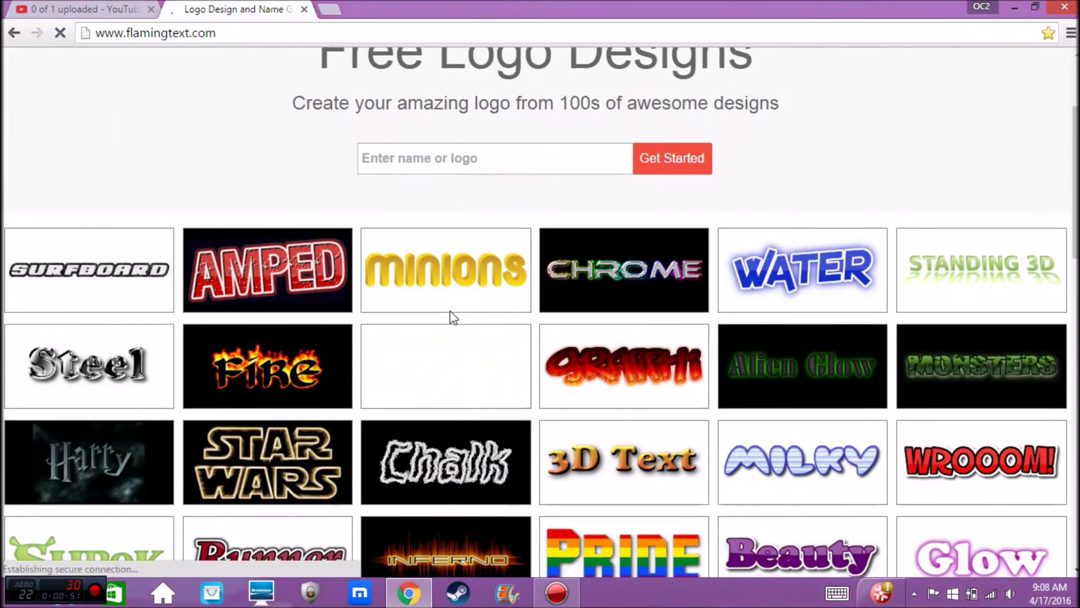
scroll(448, 316, "down", 6)
scroll(448, 316, "up", 7)
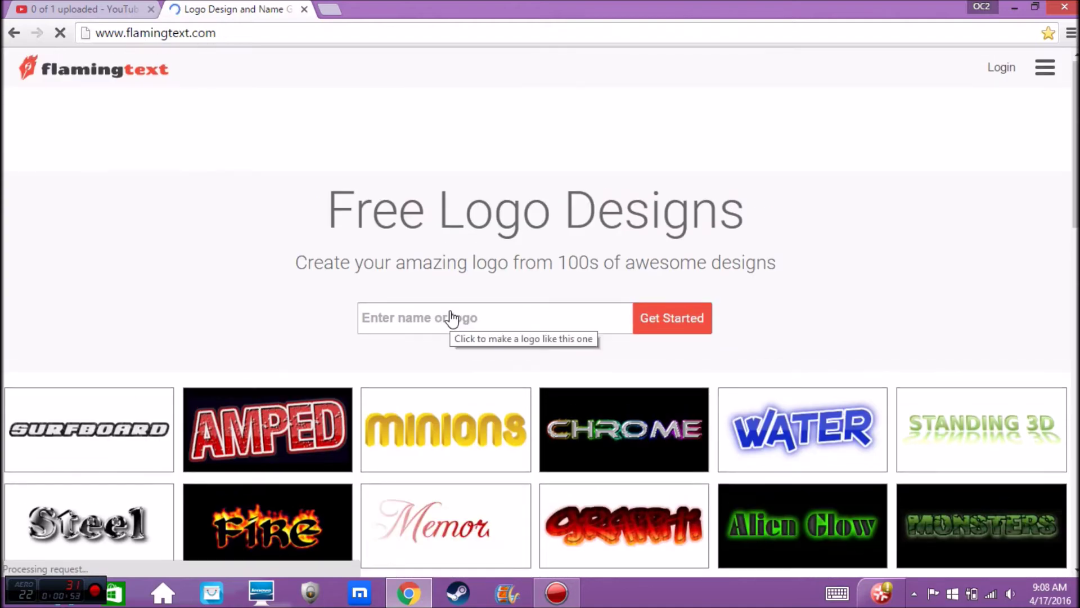
scroll(451, 319, "down", 4)
scroll(446, 315, "up", 4)
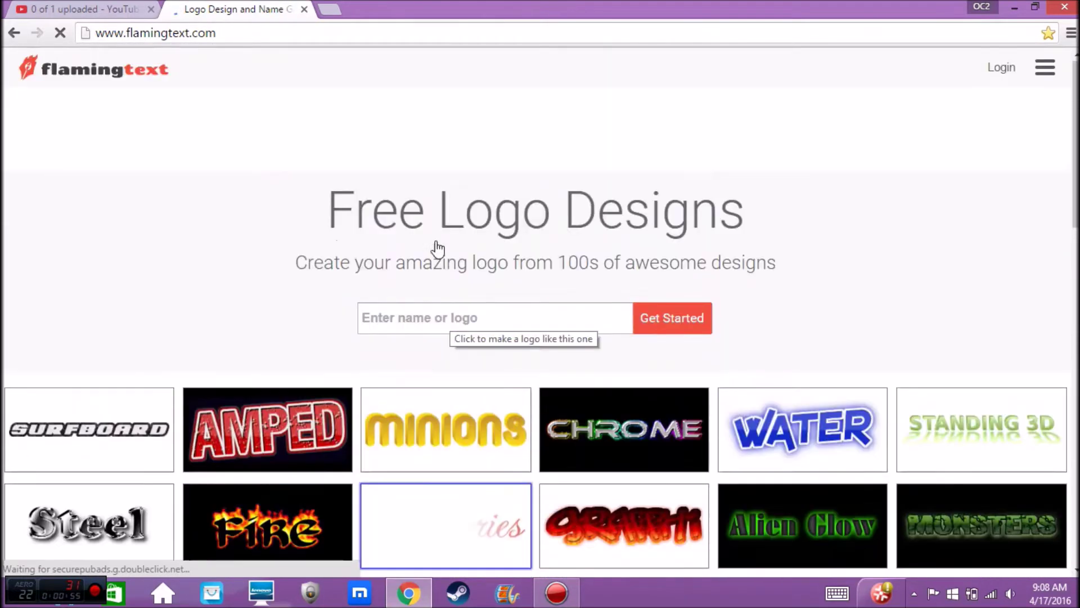
Enter "skywars" as the logo name and generate the logo designs for it
left_click(395, 306)
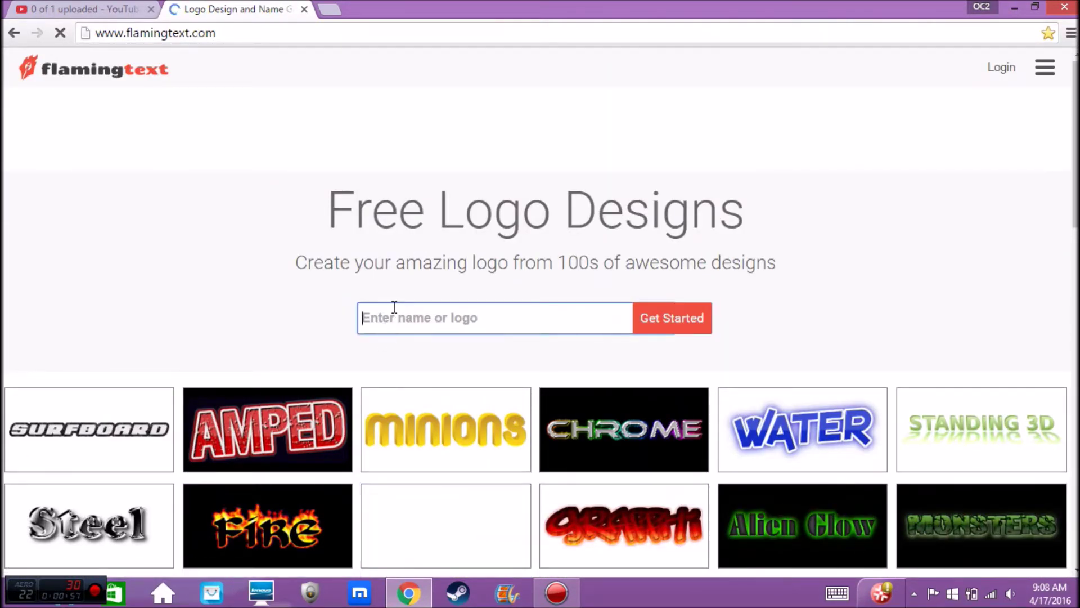
type("skywars")
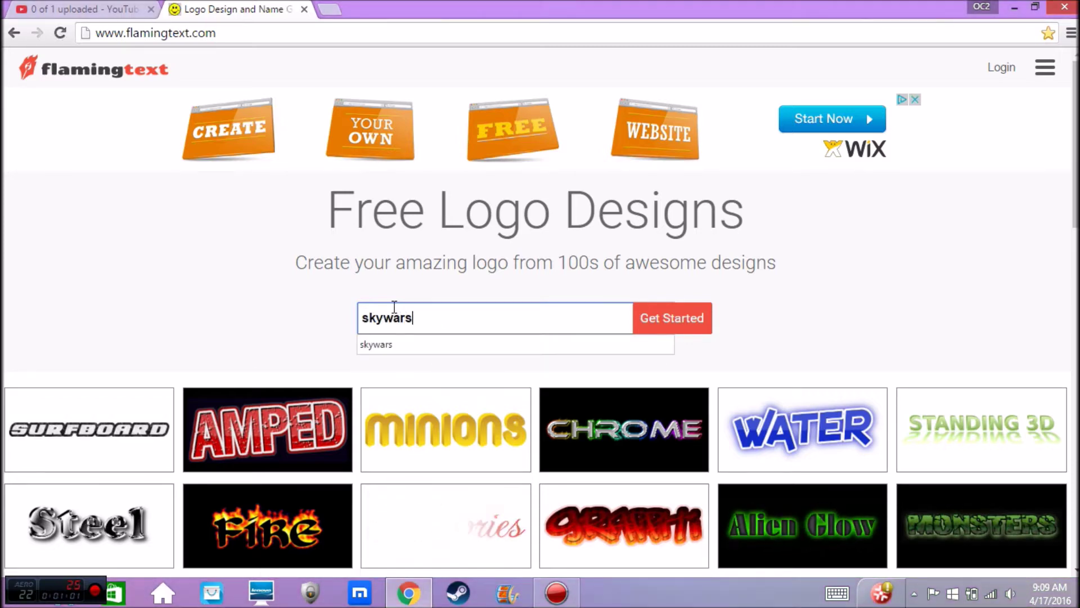
left_click(685, 319)
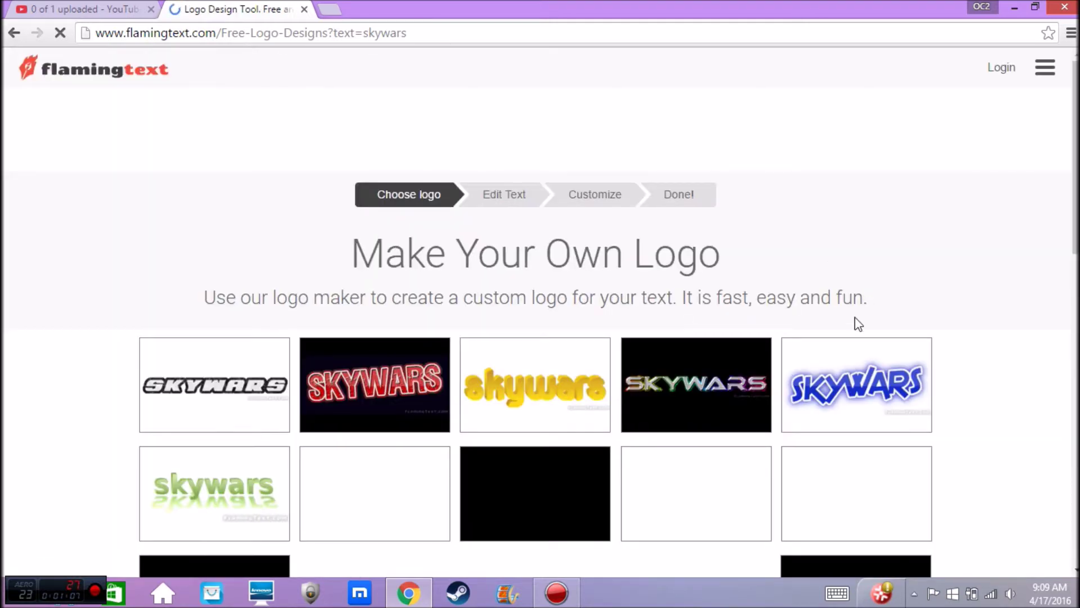
Choose the red comic-style skywars logo with black and white outlines from page 2 of the designs
scroll(877, 298, "down", 3)
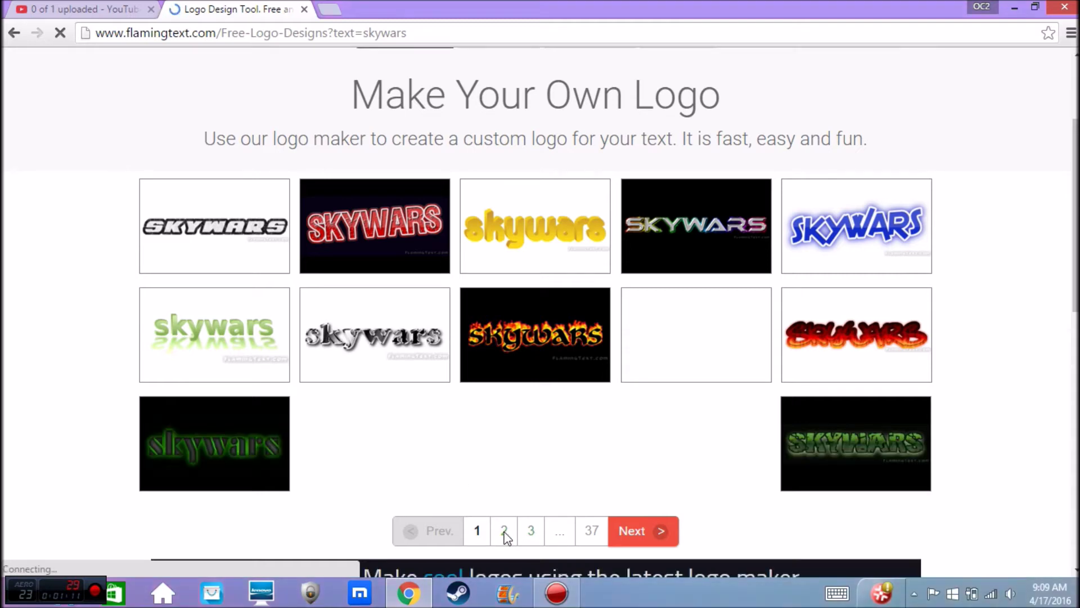
left_click(504, 531)
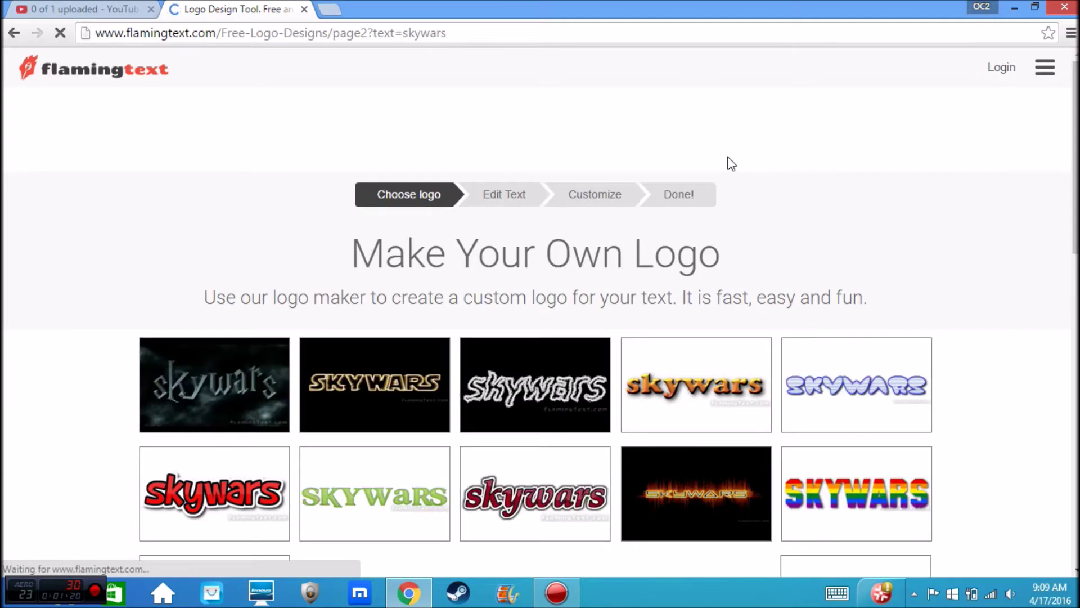
scroll(144, 376, "down", 3)
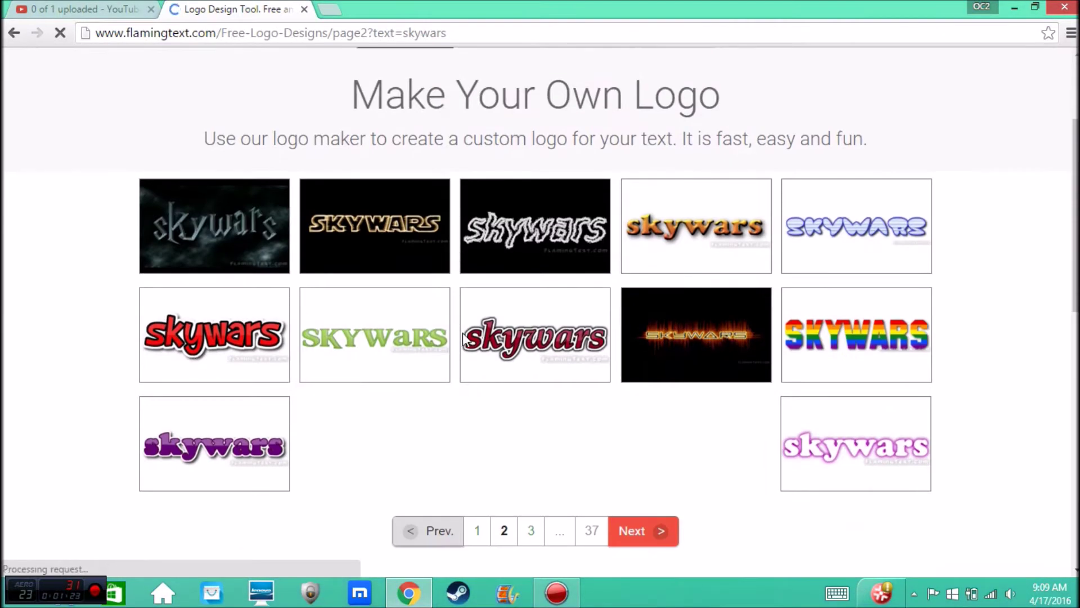
left_click(211, 344)
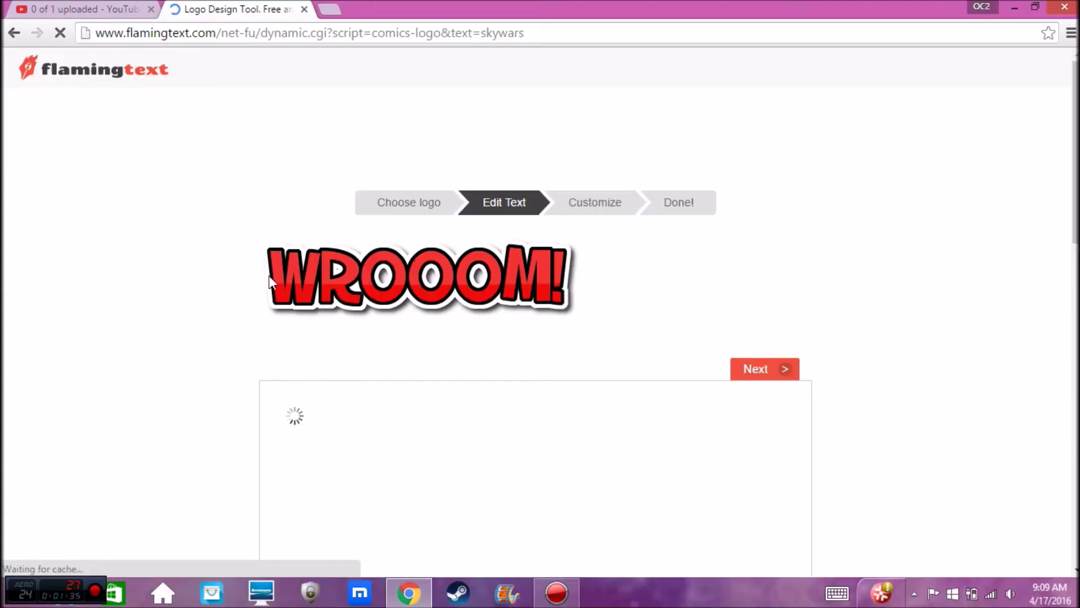
Increase the font size of the skywars logo text
scroll(600, 251, "down", 2)
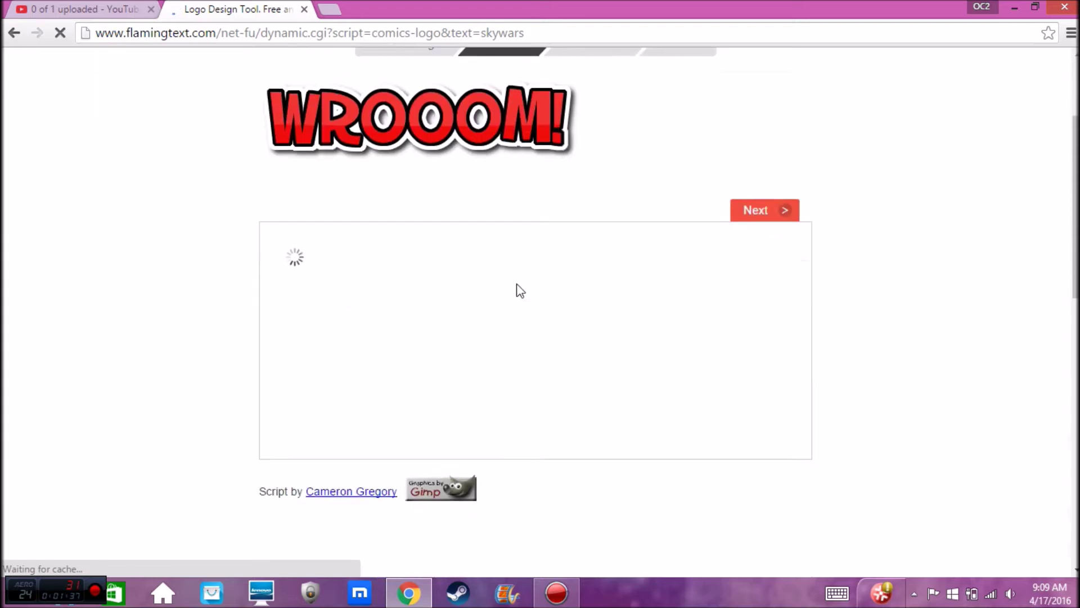
scroll(517, 283, "up", 2)
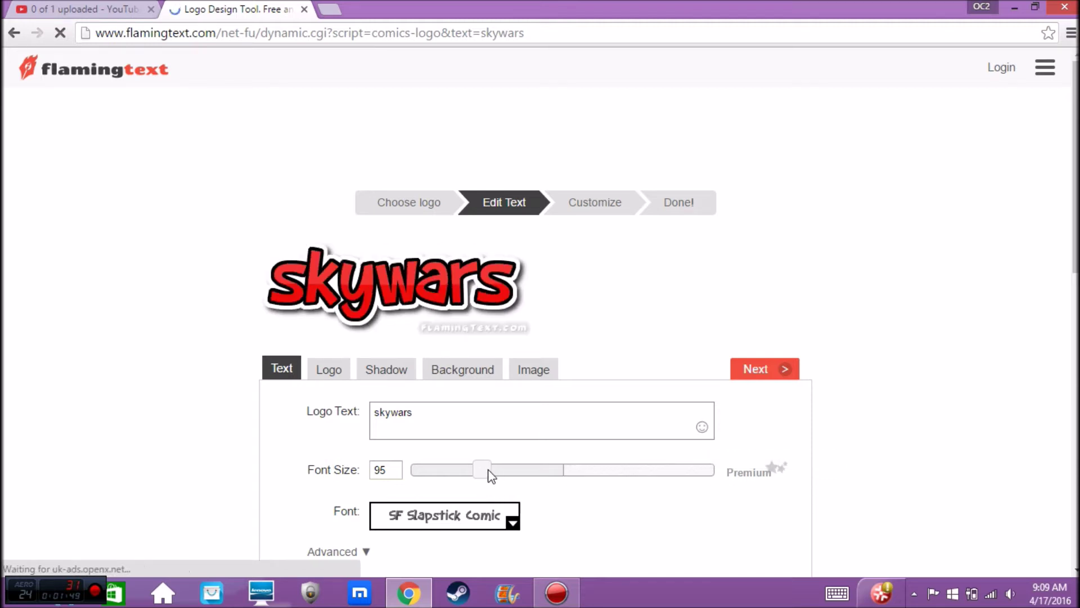
left_click_drag(500, 472, 516, 476)
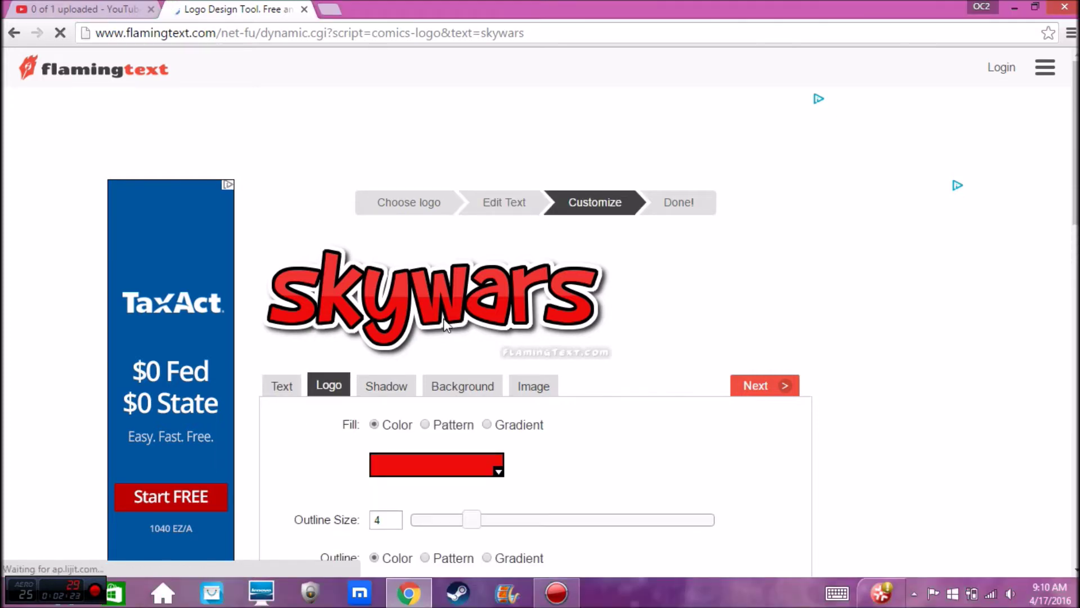
scroll(490, 360, "down", 1)
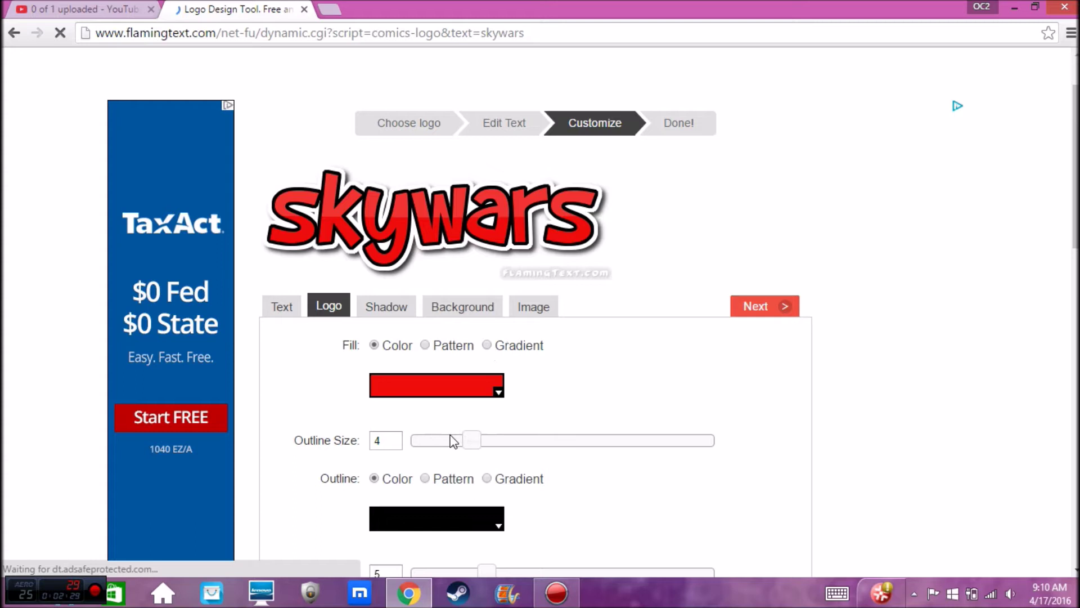
left_click(488, 391)
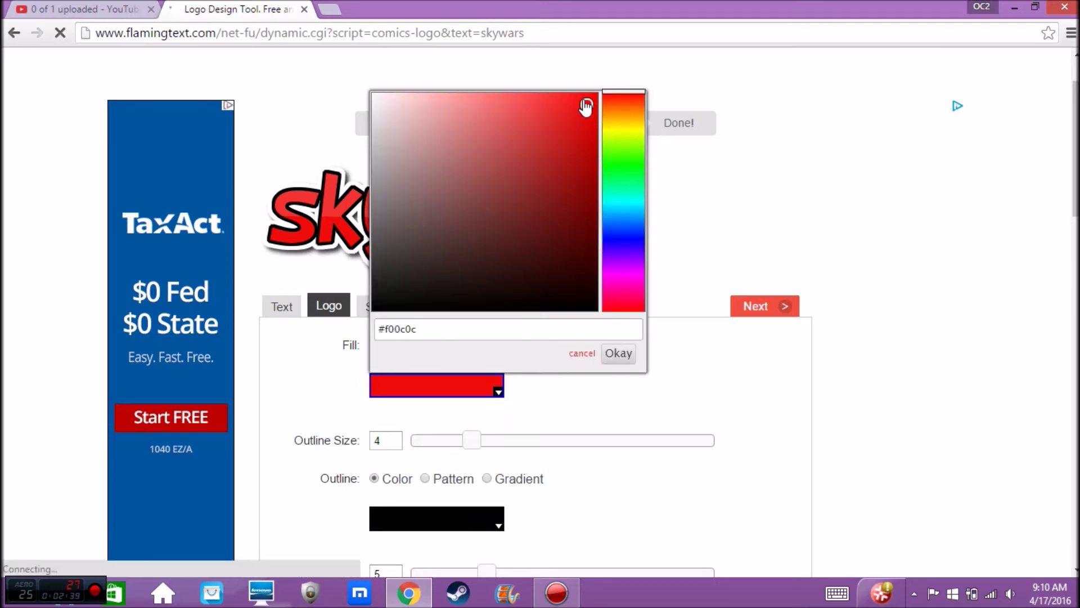
left_click(579, 366)
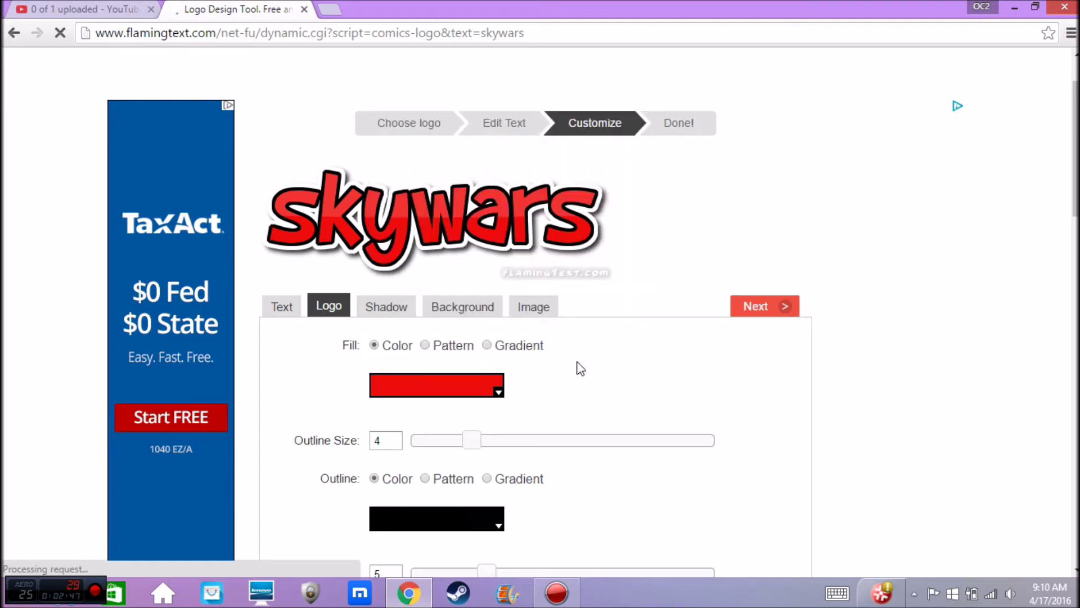
Open the bookmarked "color names" Google search in a new browser tab and show its image results
left_click(328, 10)
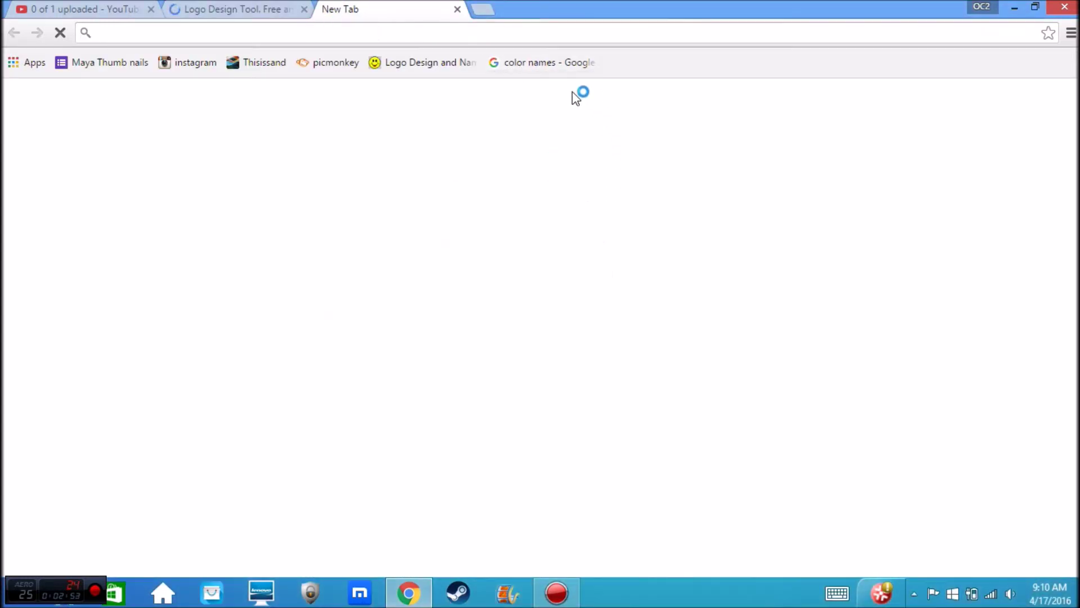
left_click(541, 65)
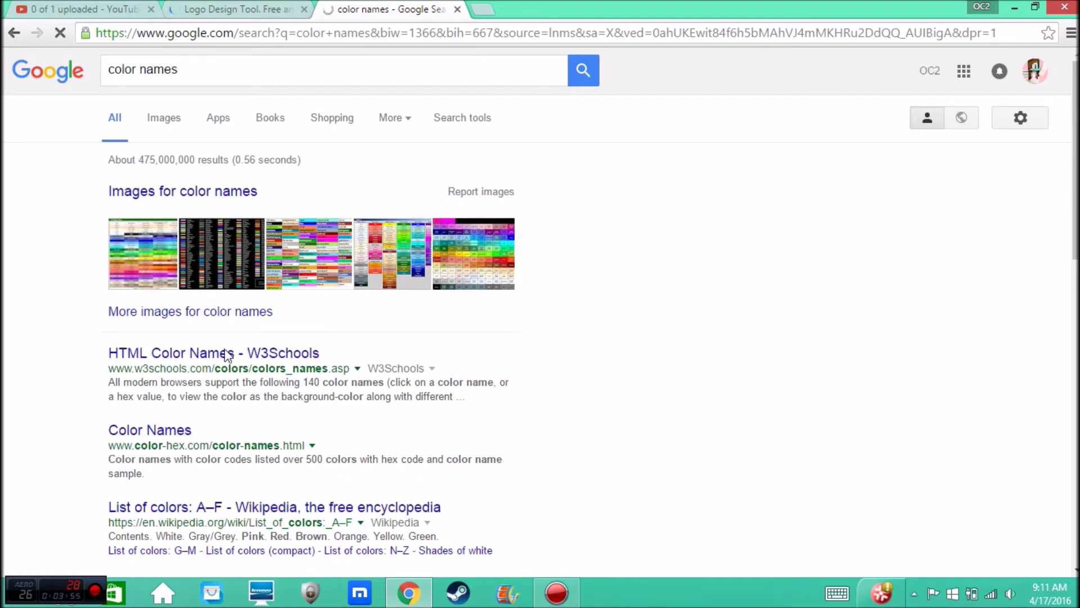
scroll(163, 460, "down", 1)
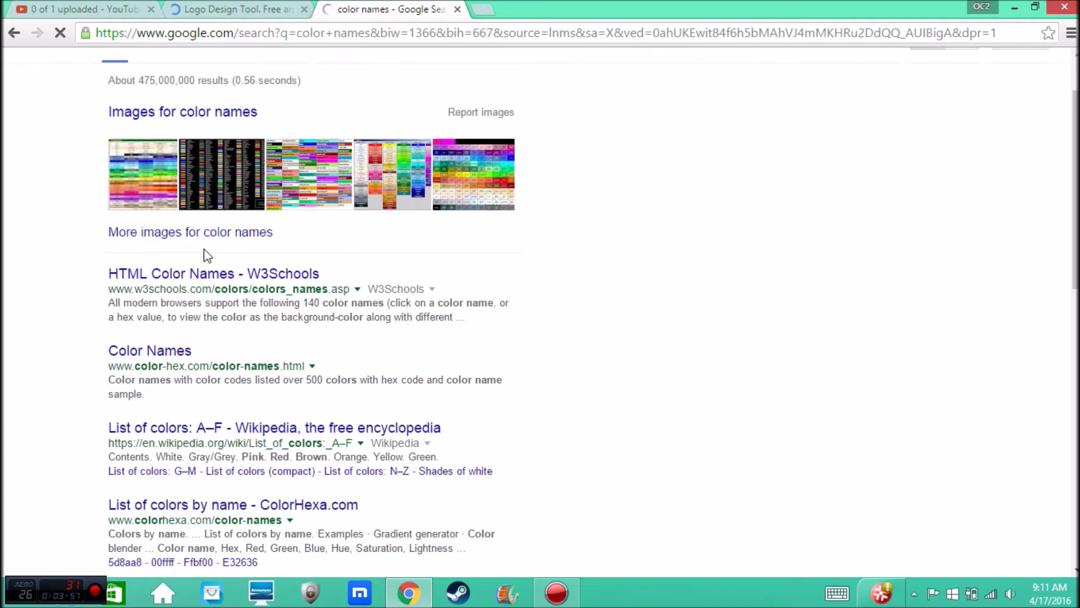
scroll(204, 253, "up", 1)
left_click_drag(108, 160, 163, 160)
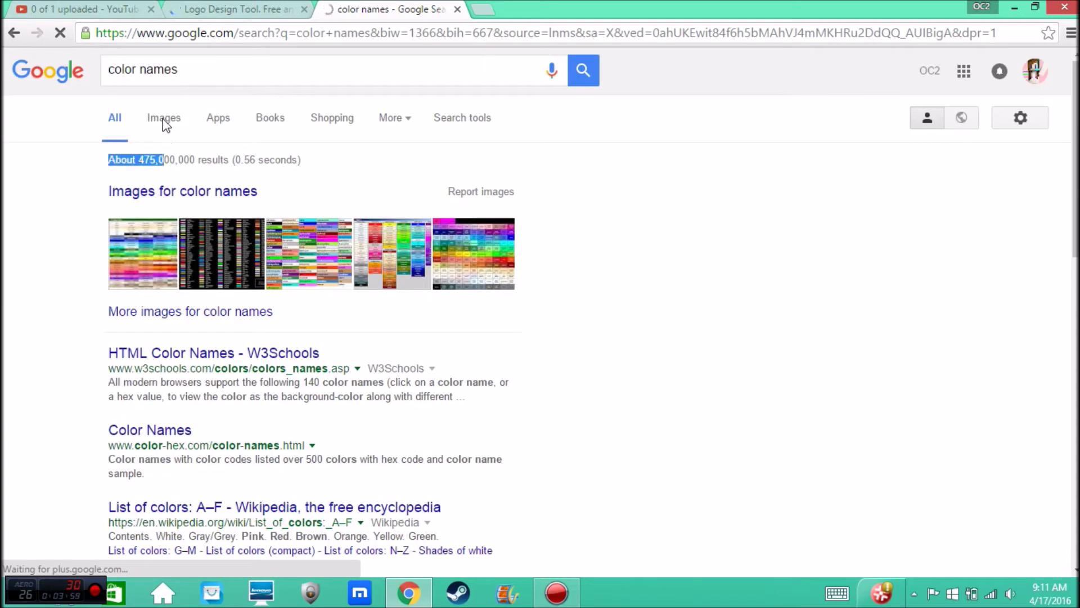
left_click(174, 128)
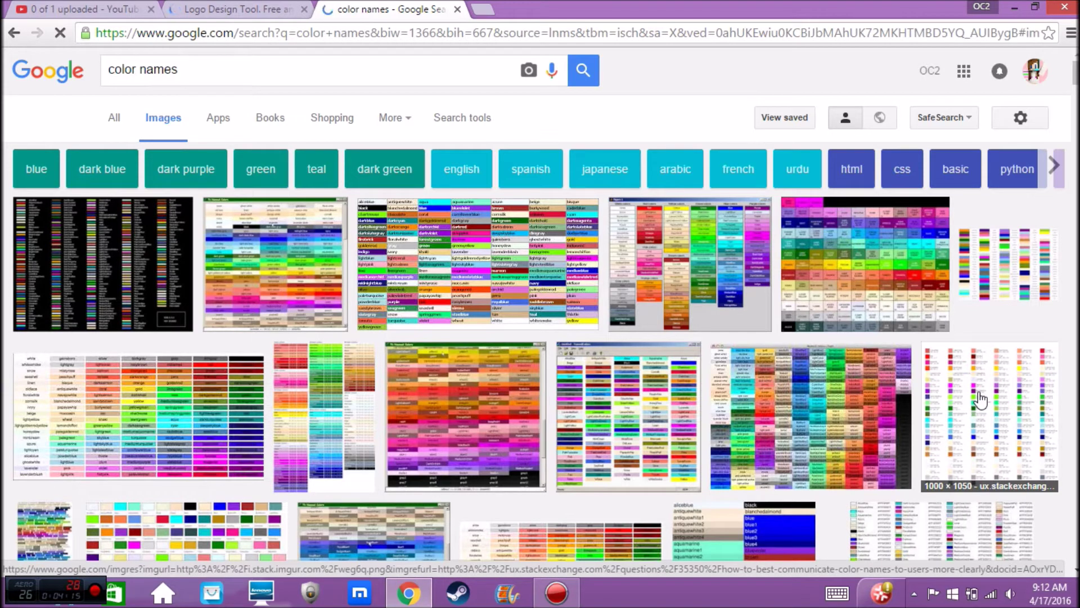
Examine the AdoScript color names chart from the image results for a fill color and return to the logo page
scroll(991, 414, "down", 5)
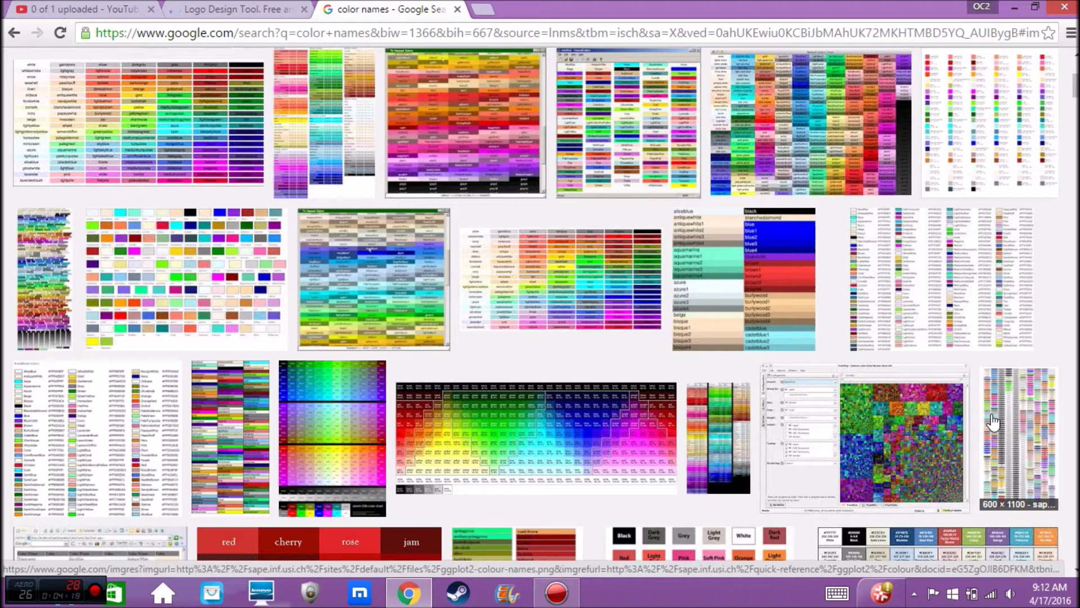
scroll(773, 303, "up", 5)
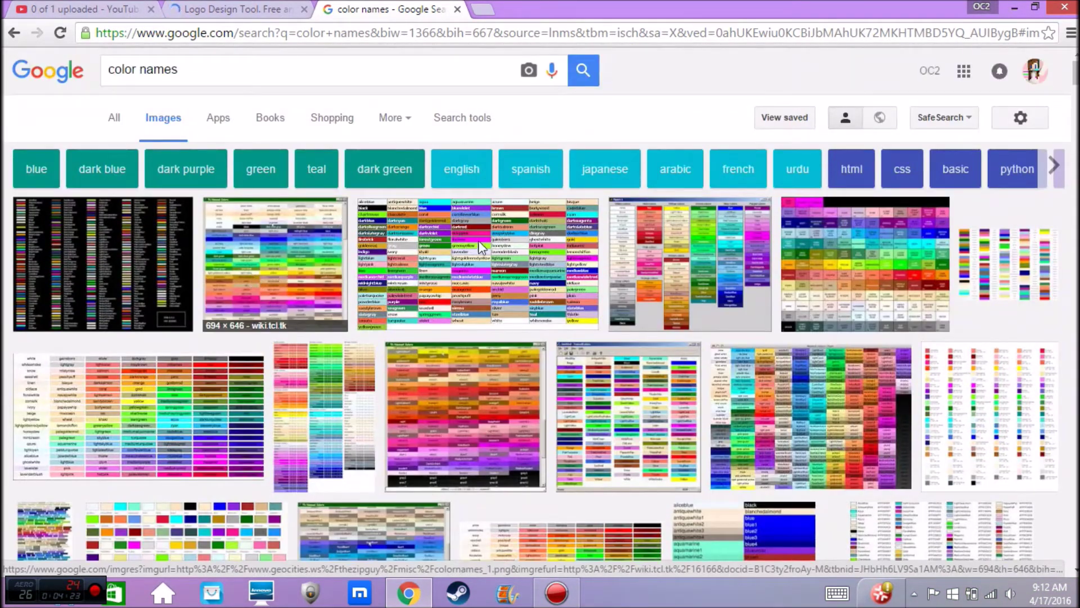
left_click(510, 253)
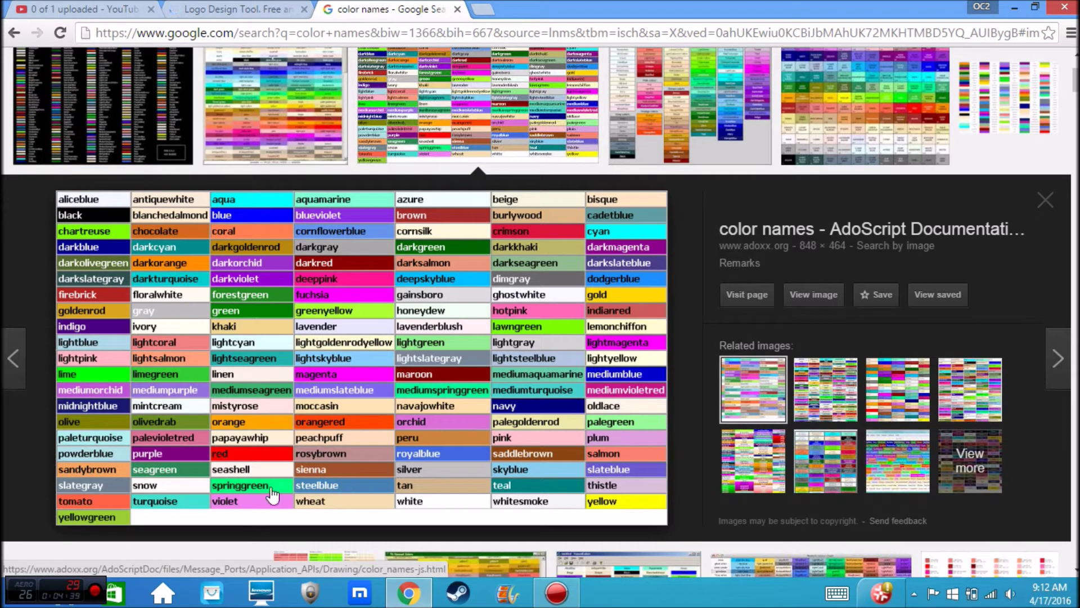
left_click(242, 9)
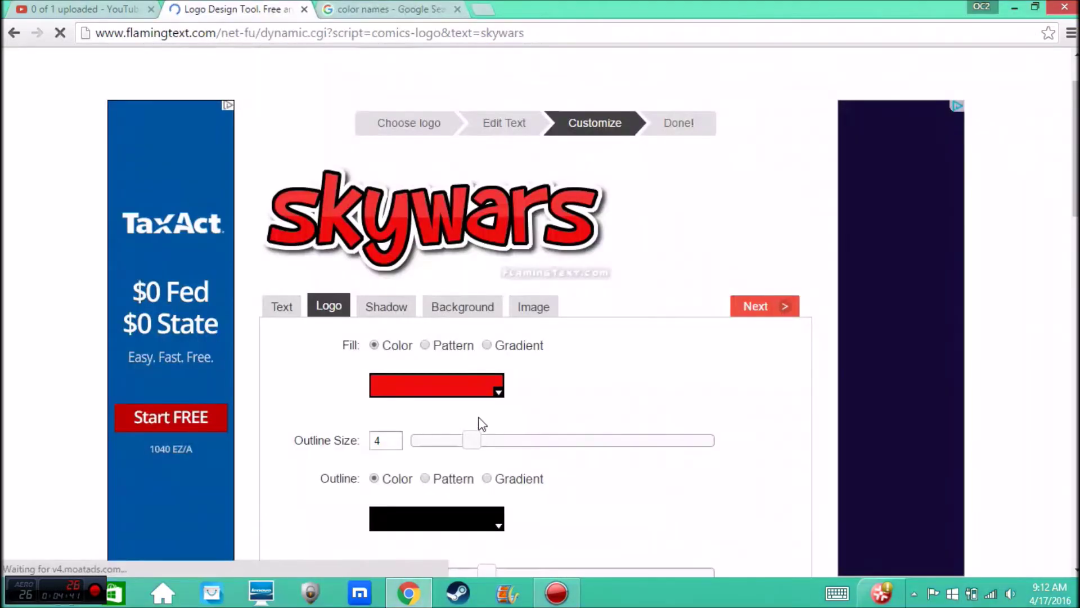
left_click(498, 397)
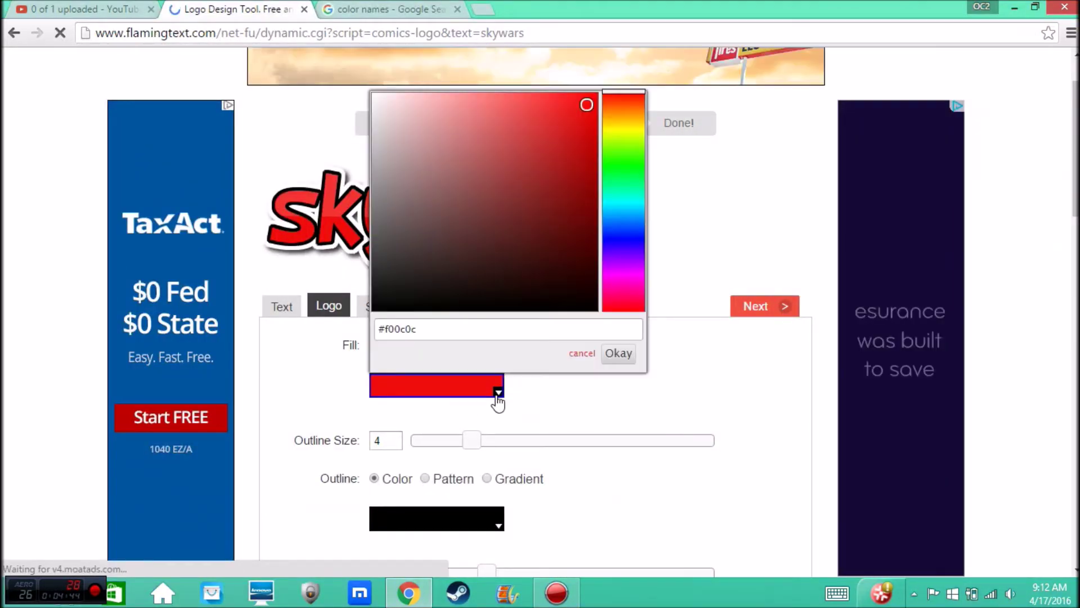
left_click(437, 327)
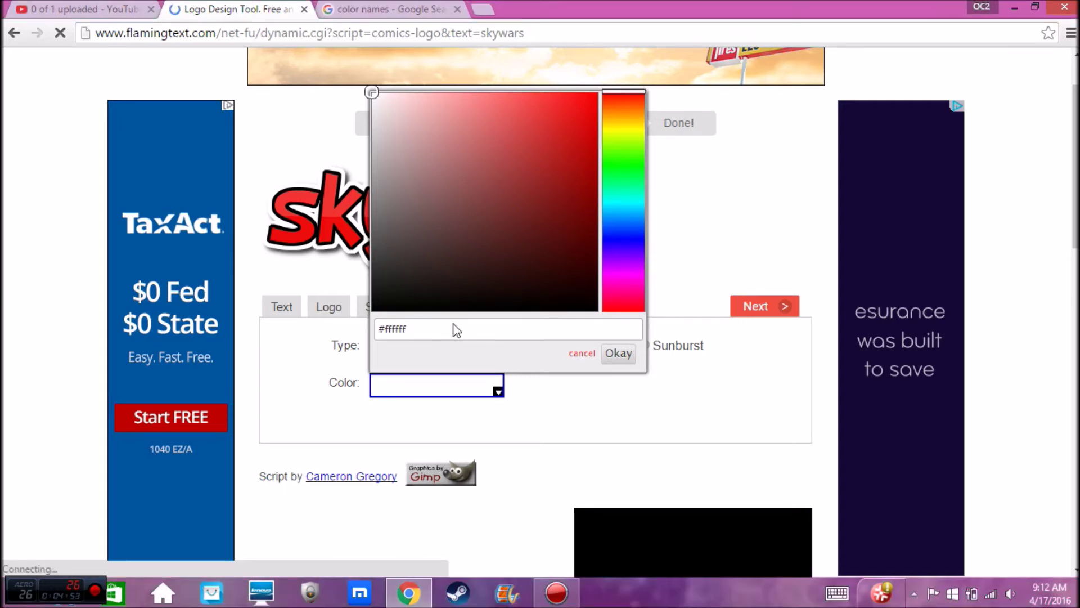
left_click(427, 386)
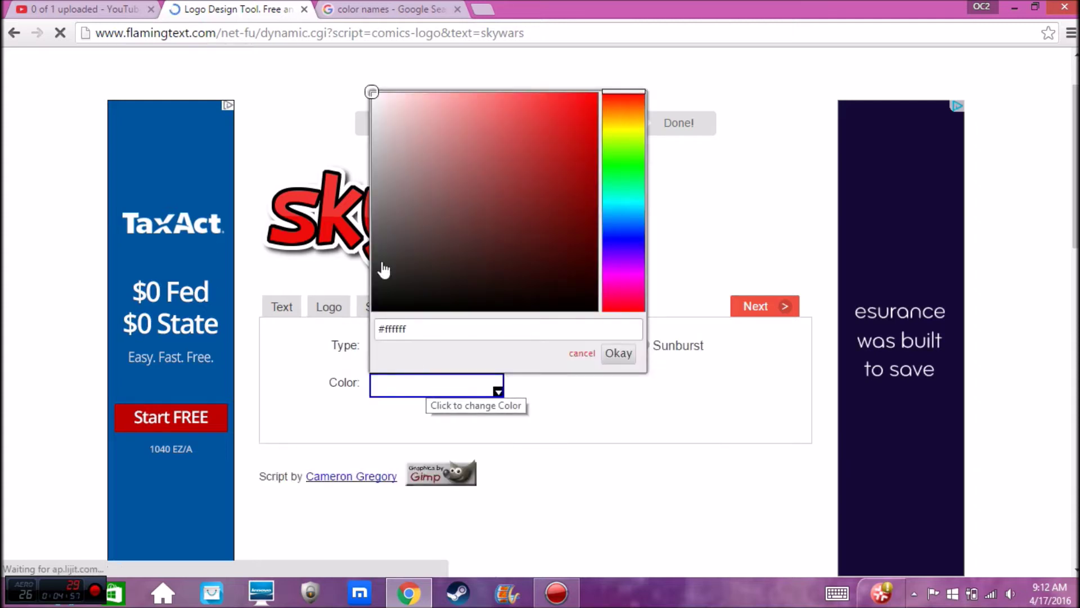
double_click(311, 346)
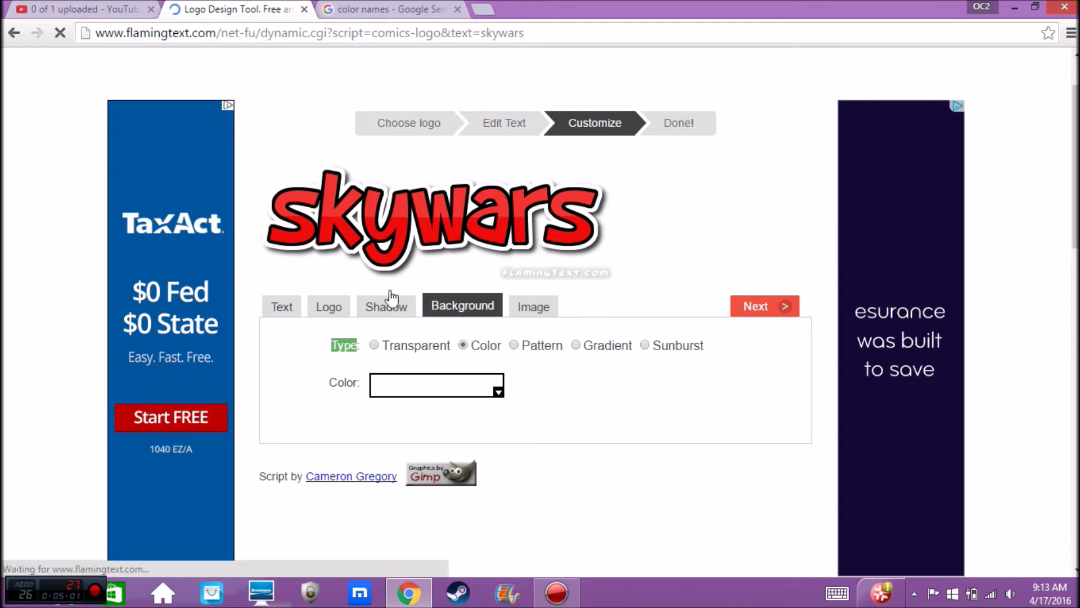
left_click(337, 307)
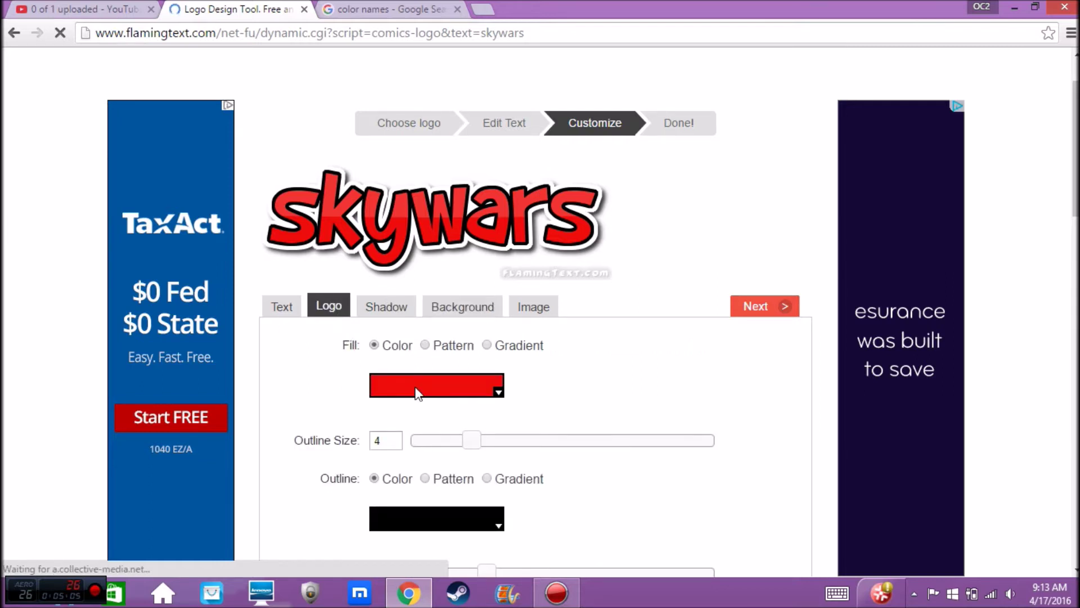
Set the logo's fill color to springgreen
left_click(498, 392)
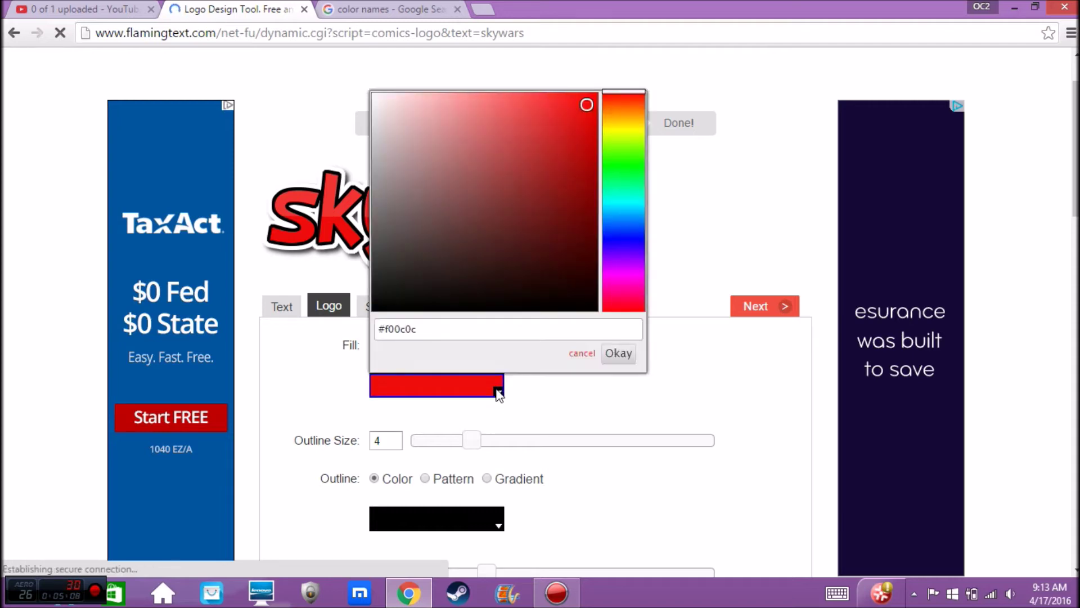
left_click(468, 333)
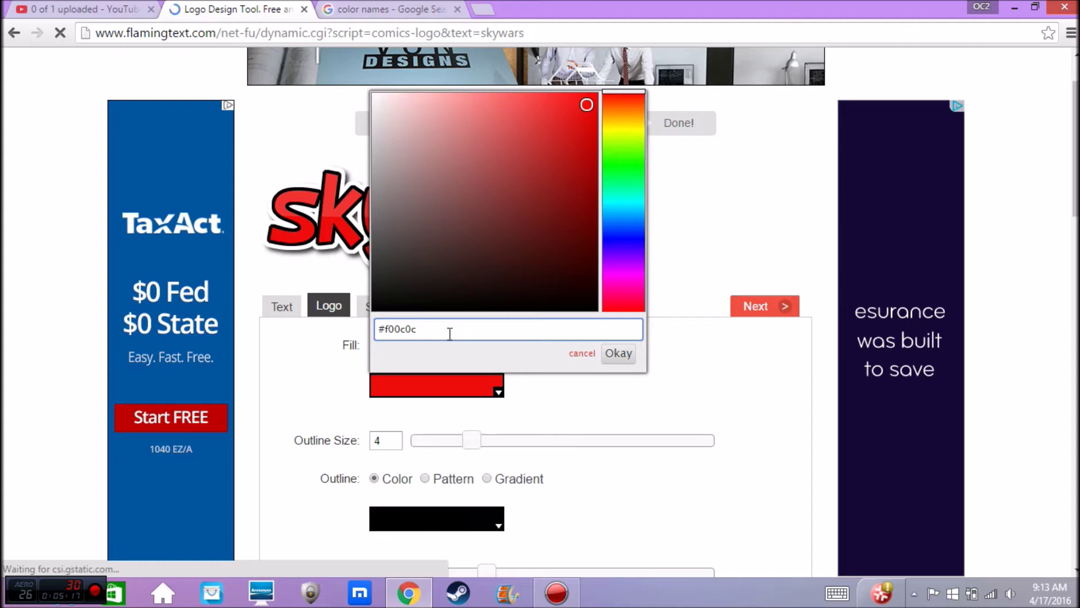
key("ctrl+a")
key("BackSpace")
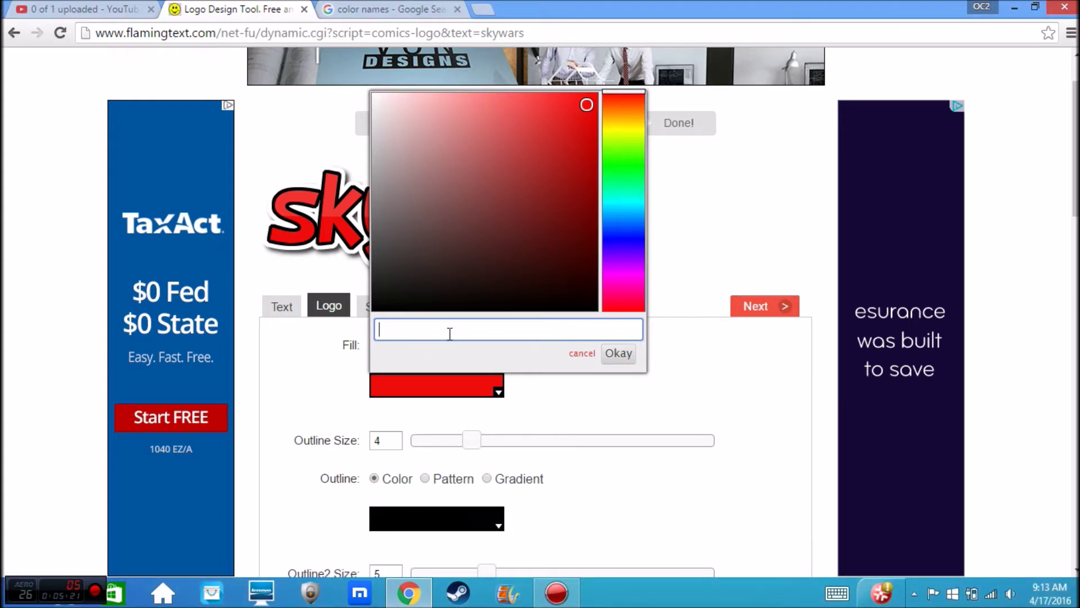
type("sp")
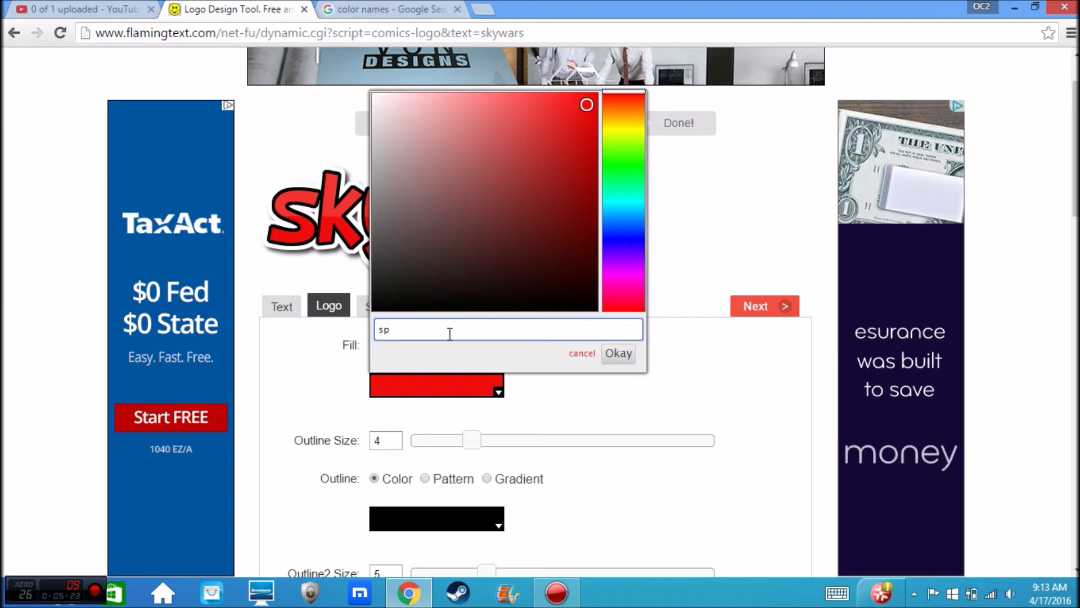
type("r")
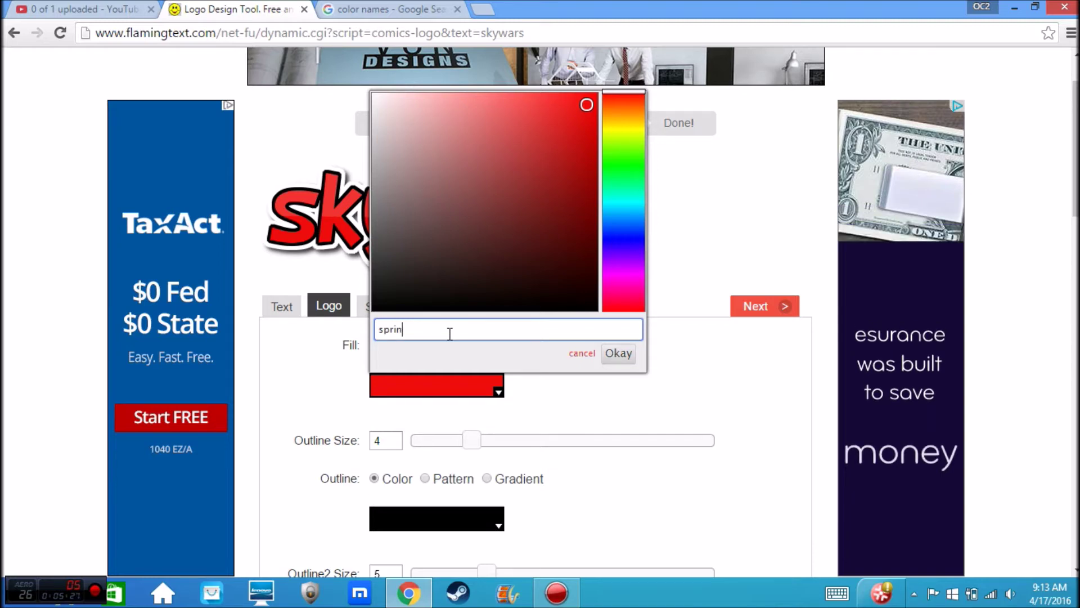
type("inggreene")
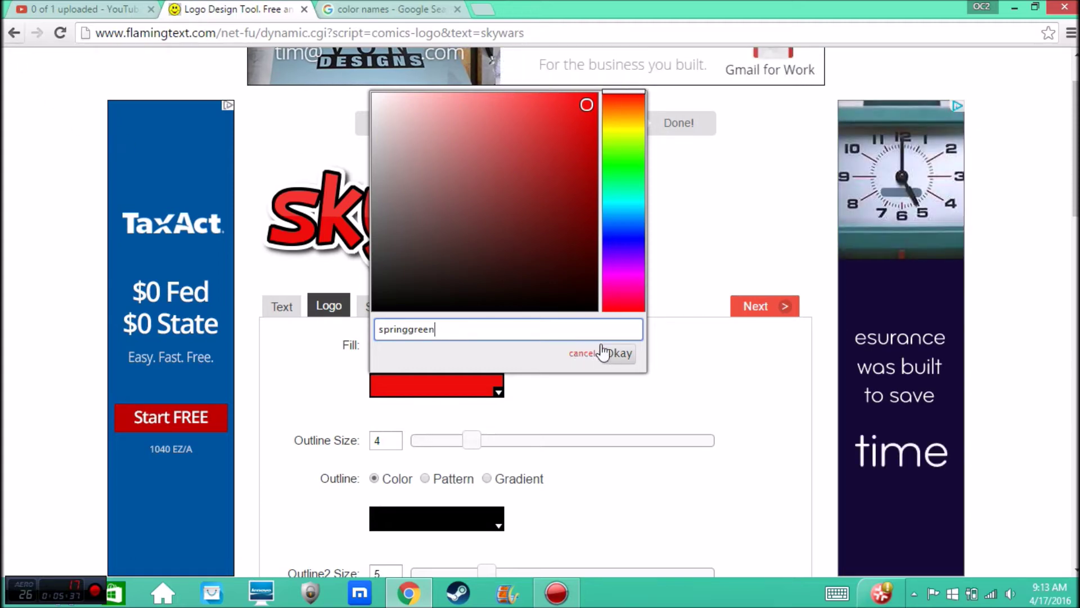
left_click(617, 357)
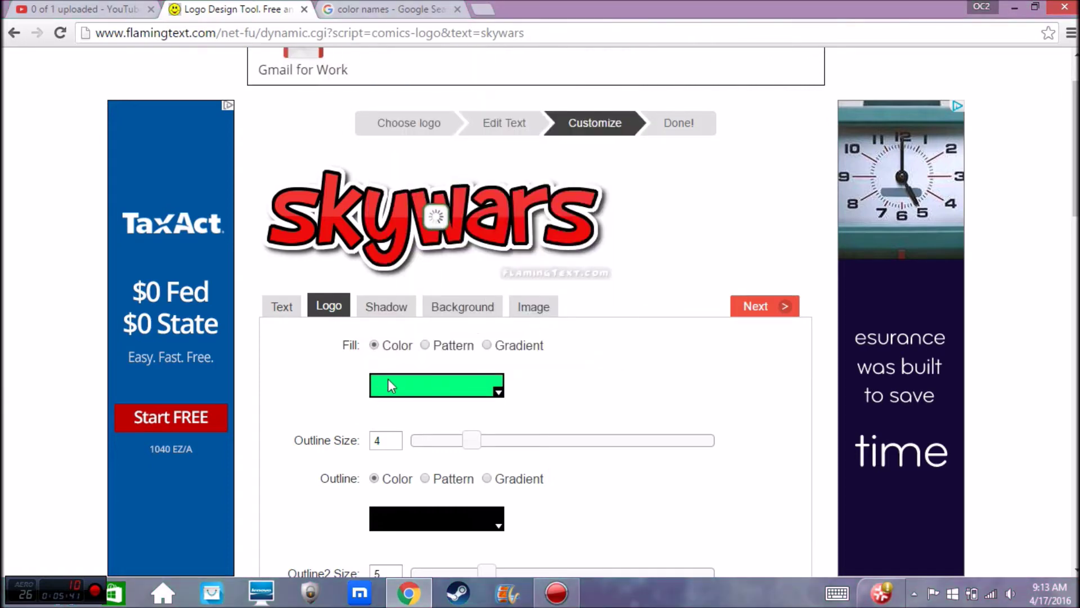
Recheck the color names chart and examine the logo's outline, curve highlight and shadow settings
left_click(387, 8)
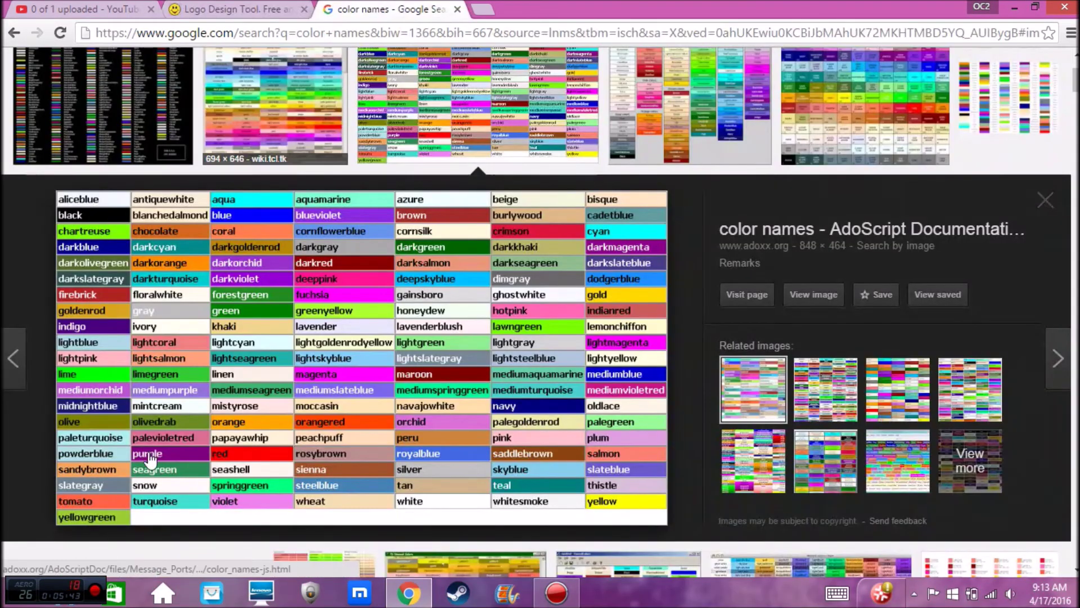
left_click(222, 9)
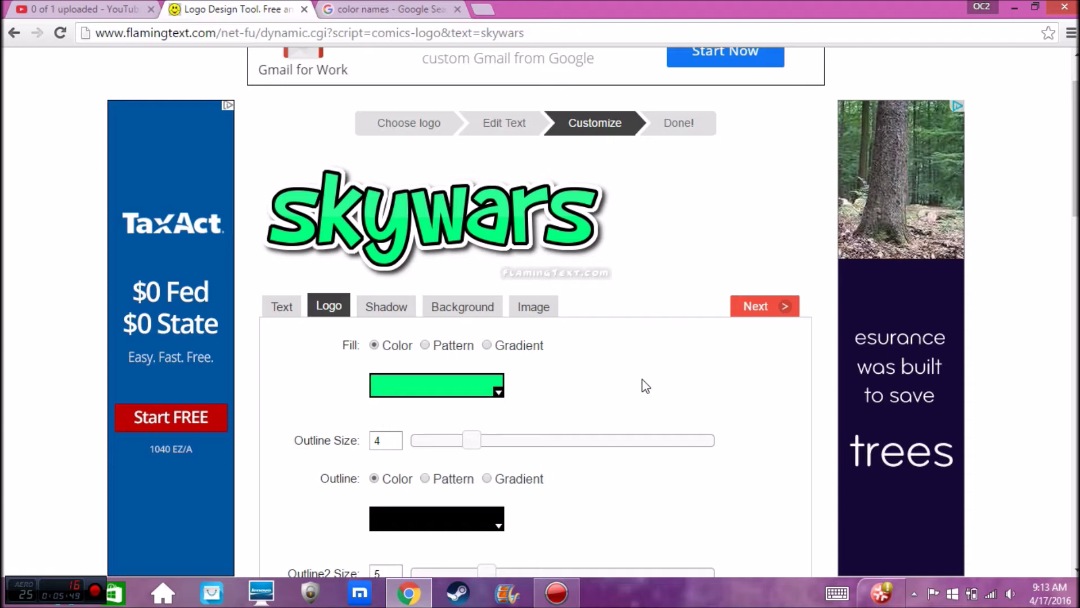
left_click(385, 310)
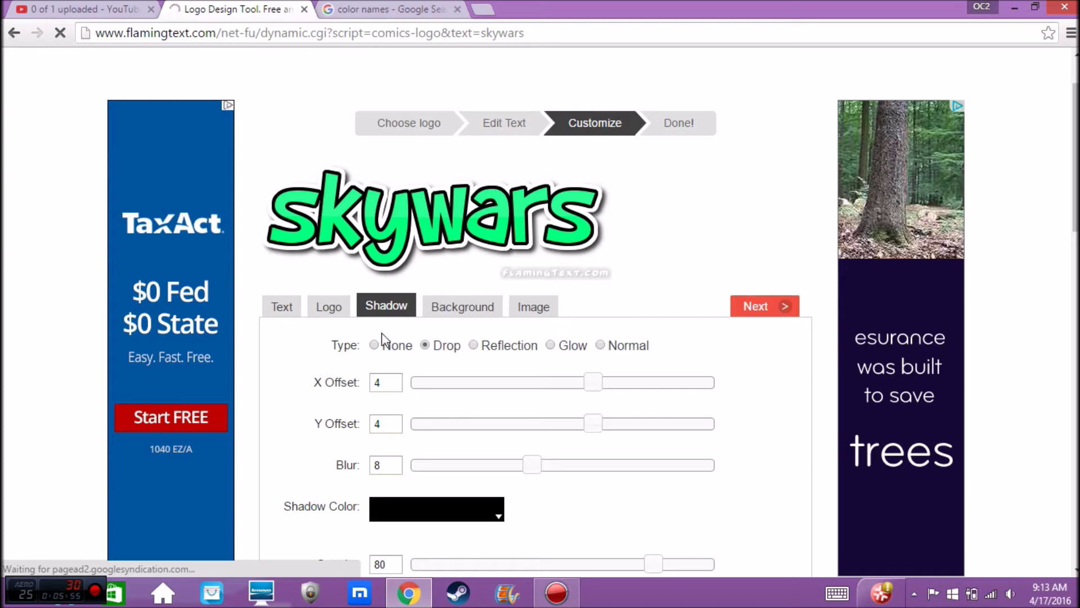
scroll(571, 441, "down", 1)
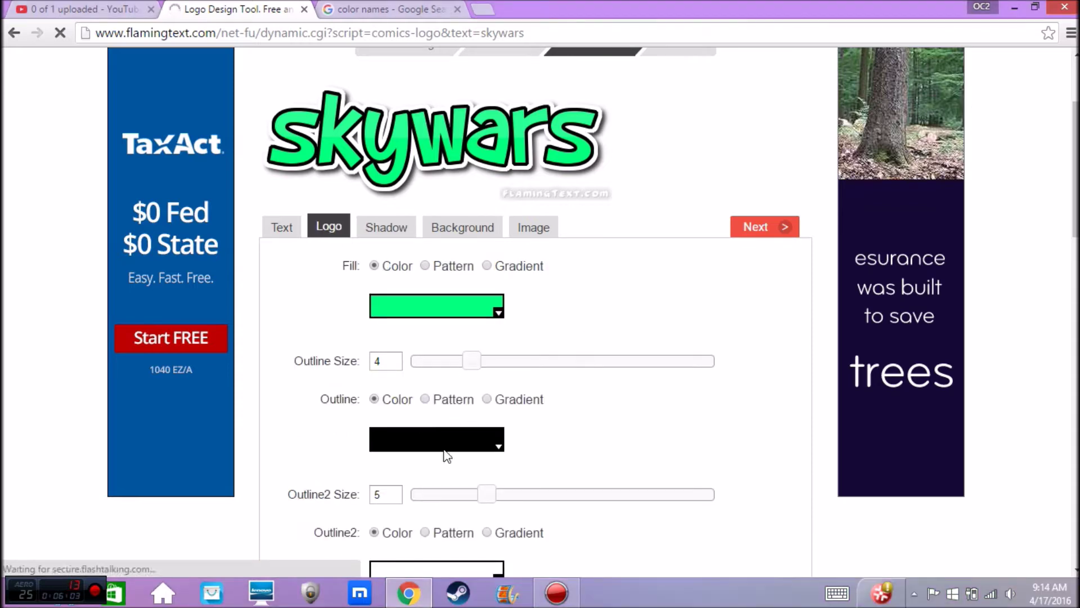
scroll(434, 476, "down", 4)
scroll(447, 422, "up", 3)
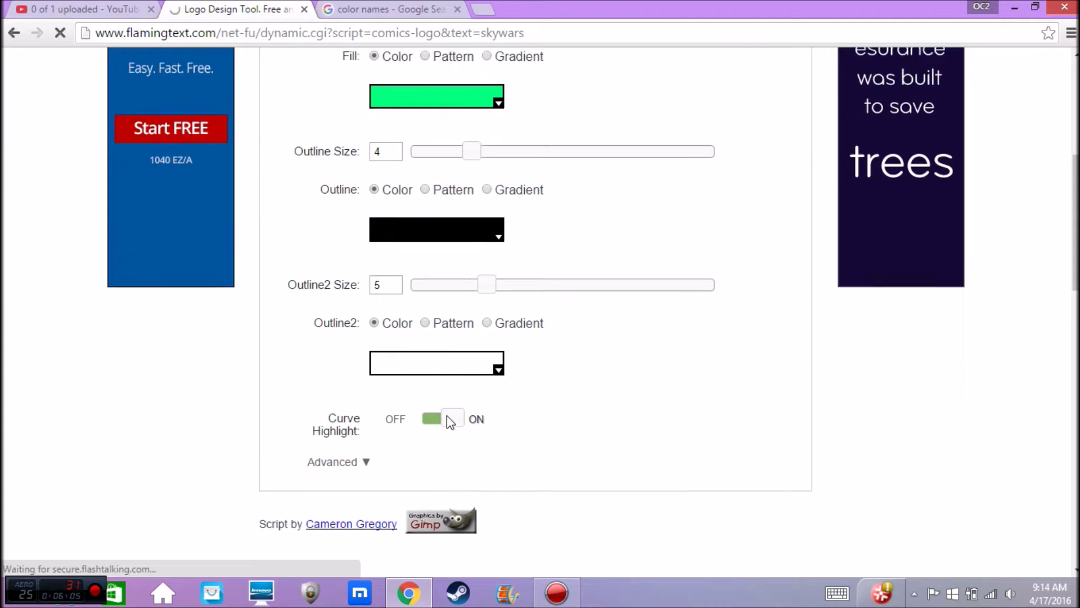
scroll(405, 404, "up", 5)
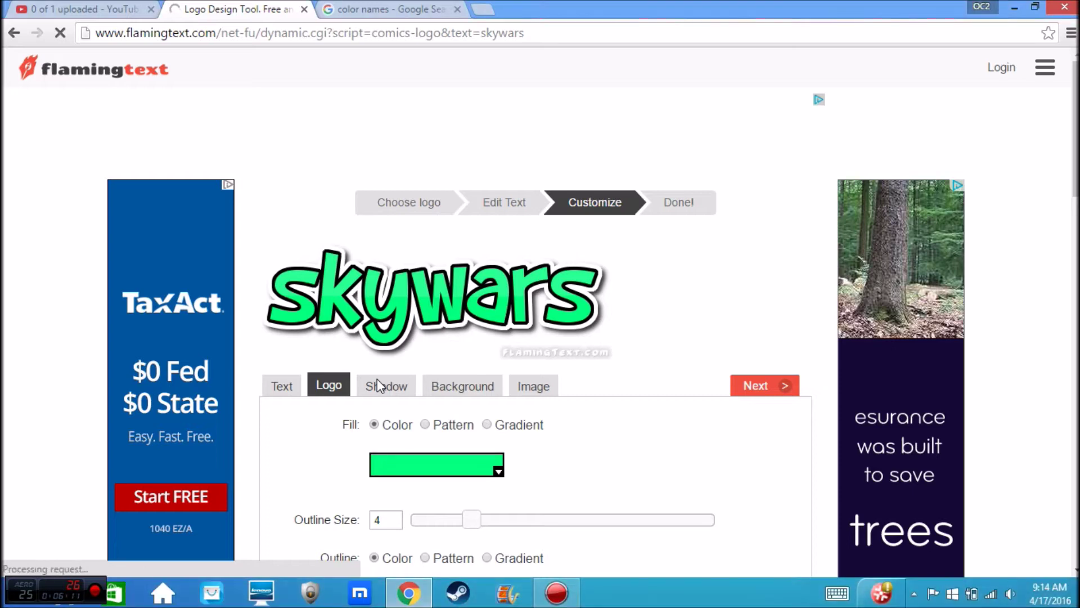
left_click(377, 381)
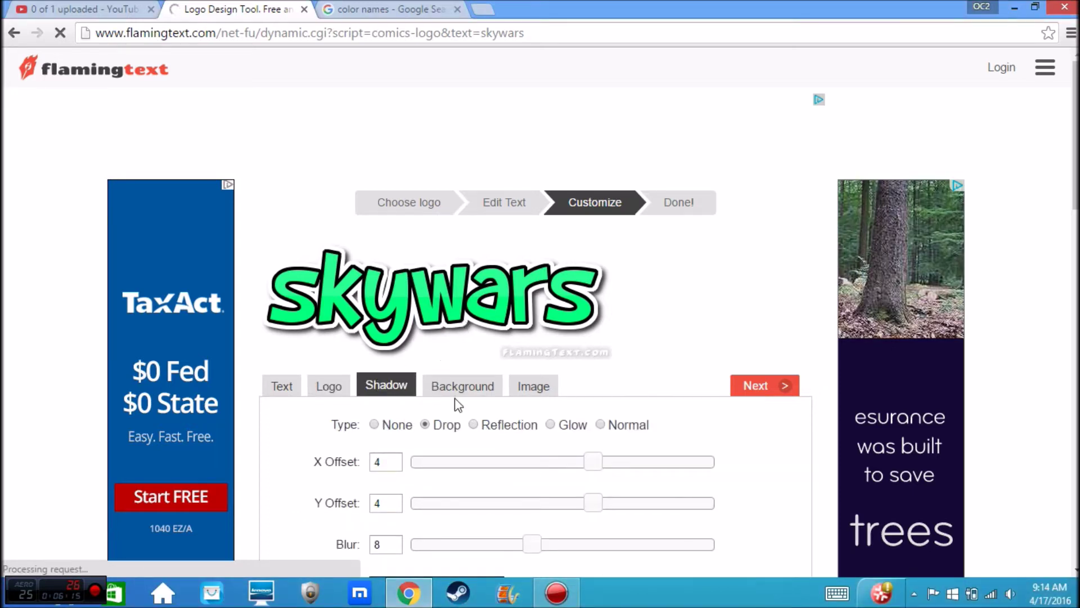
scroll(454, 397, "down", 2)
scroll(455, 398, "up", 2)
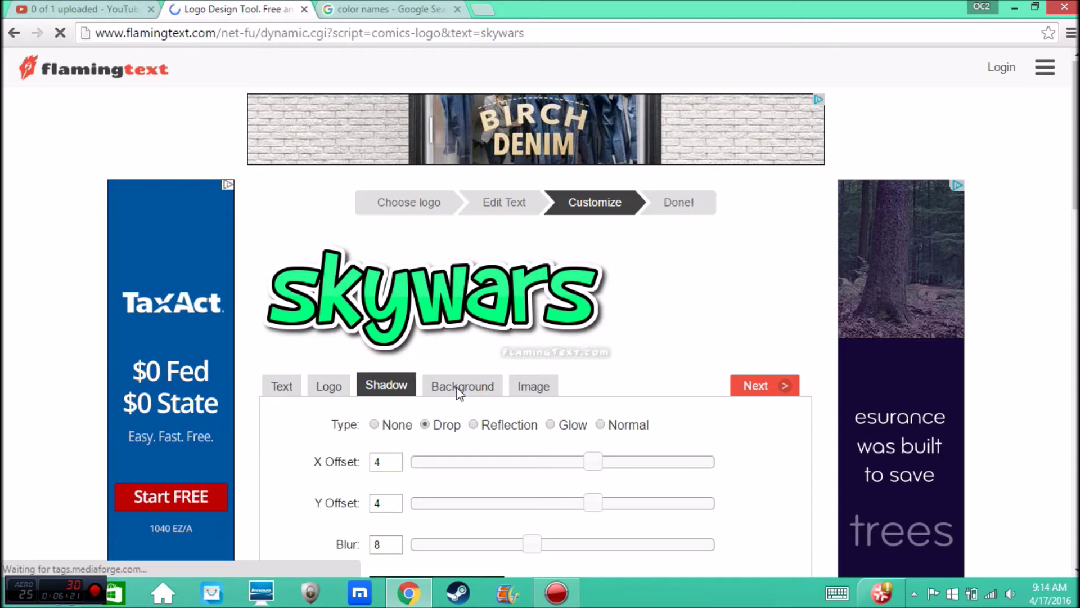
Make the logo's background transparent and proceed to the finished logo
left_click(469, 388)
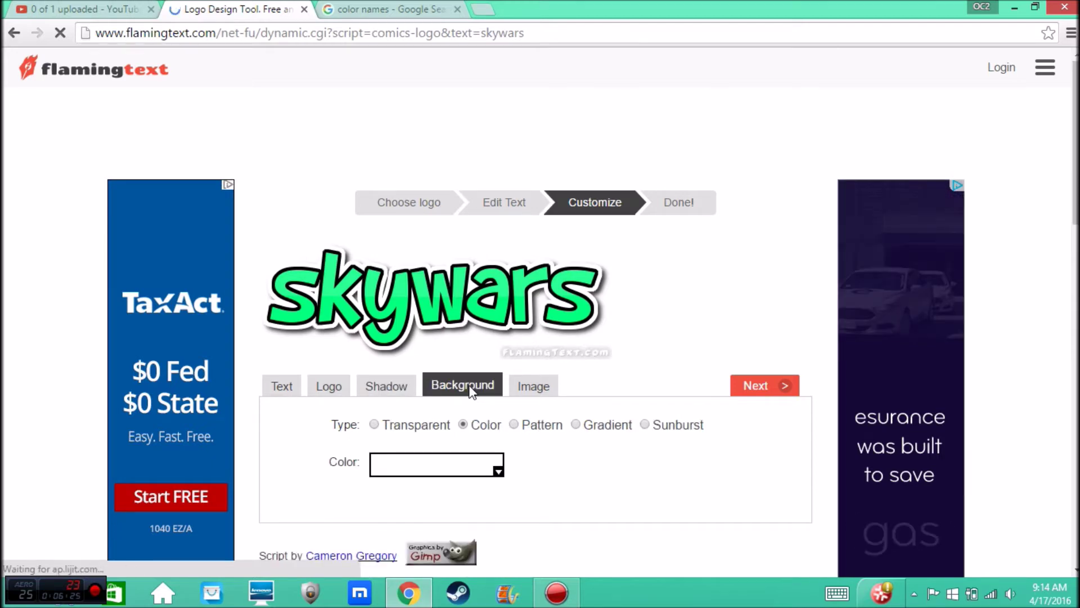
left_click(376, 425)
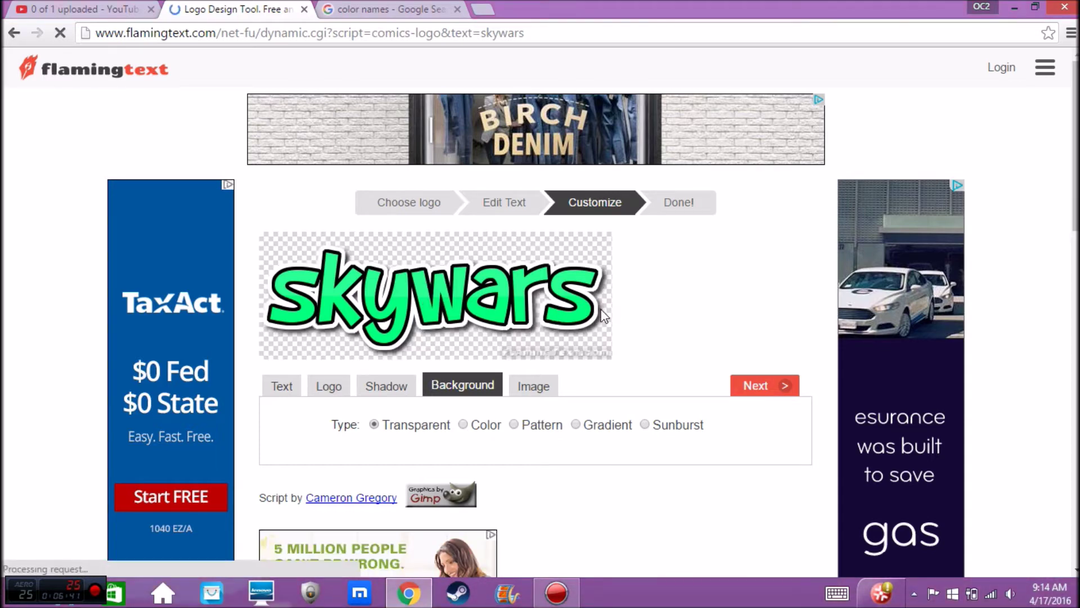
left_click(758, 387)
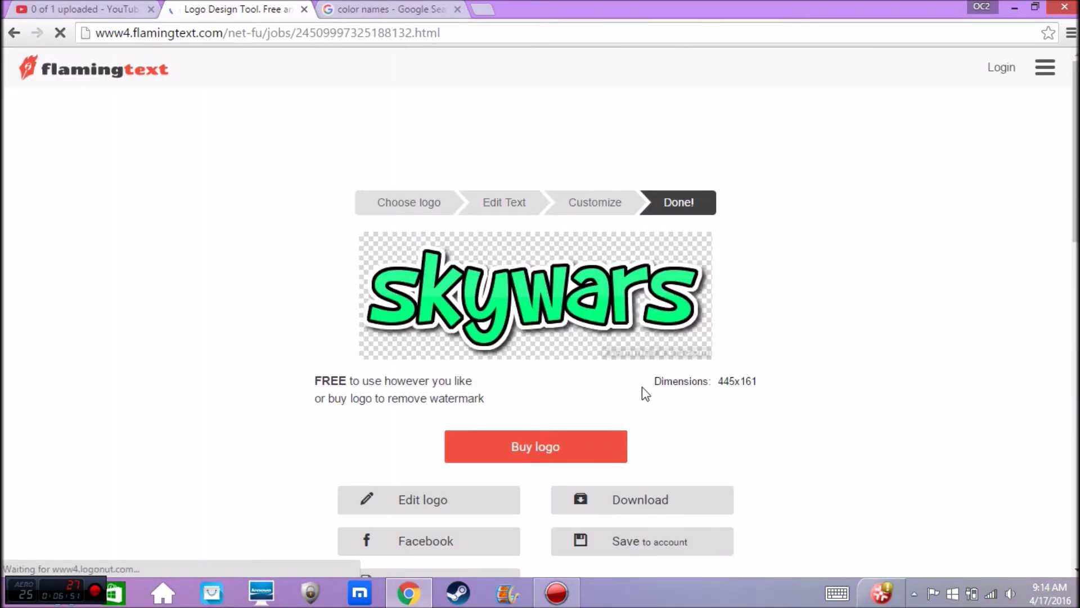
Download the finished skywars logo and open the downloaded PNG file
scroll(647, 388, "down", 3)
scroll(646, 389, "up", 1)
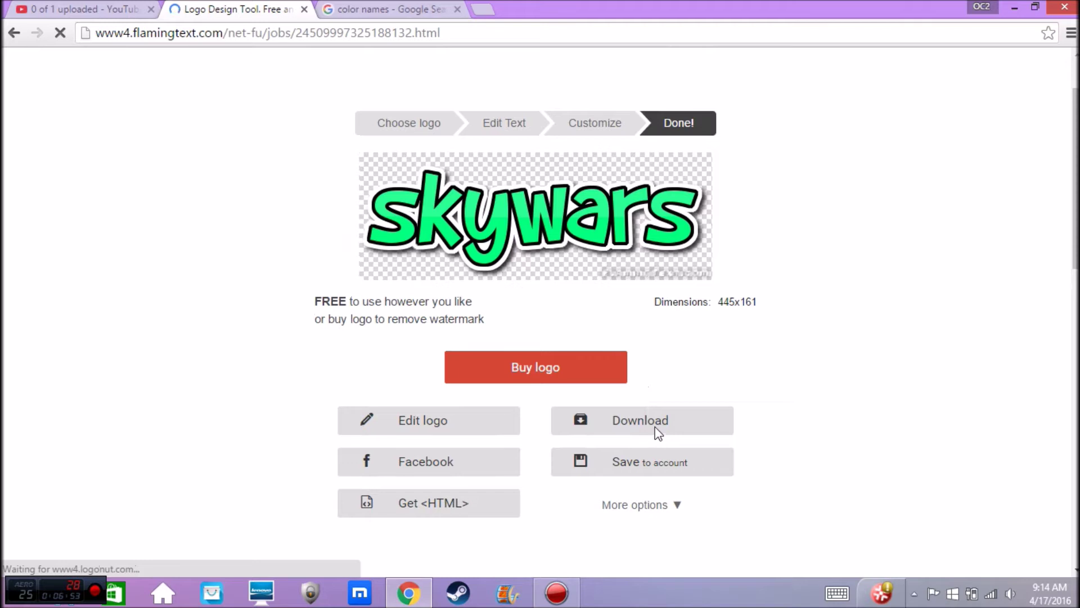
left_click(665, 424)
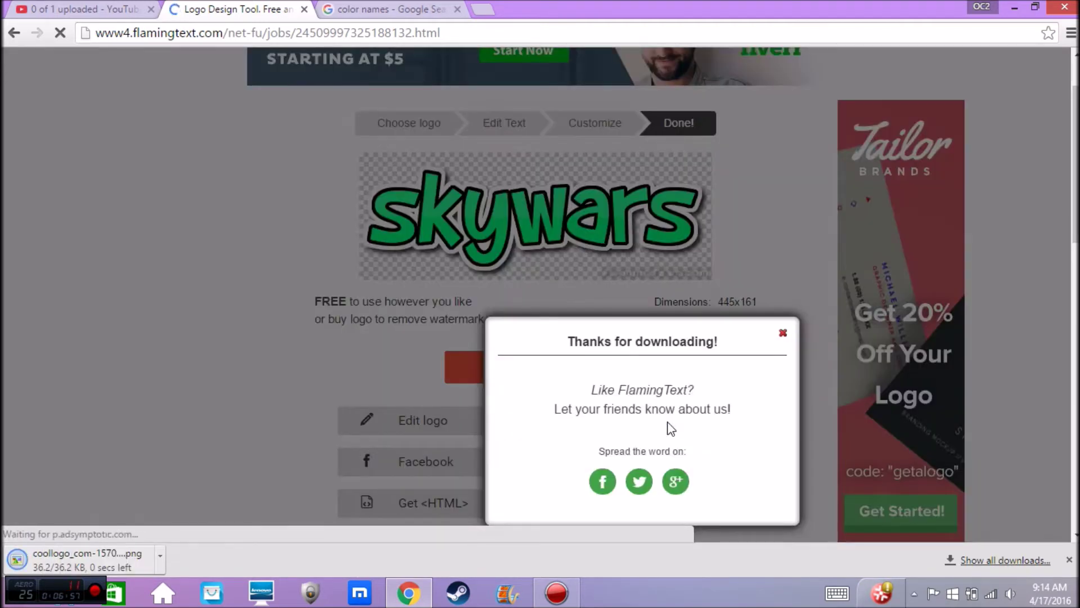
left_click(113, 565)
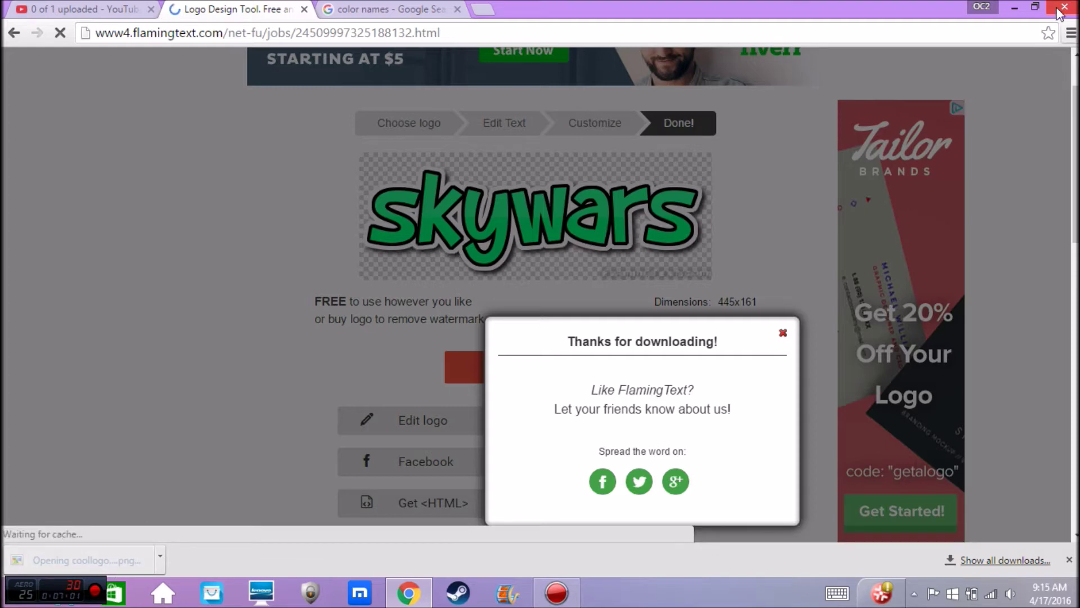
left_click(1035, 6)
left_click(831, 54)
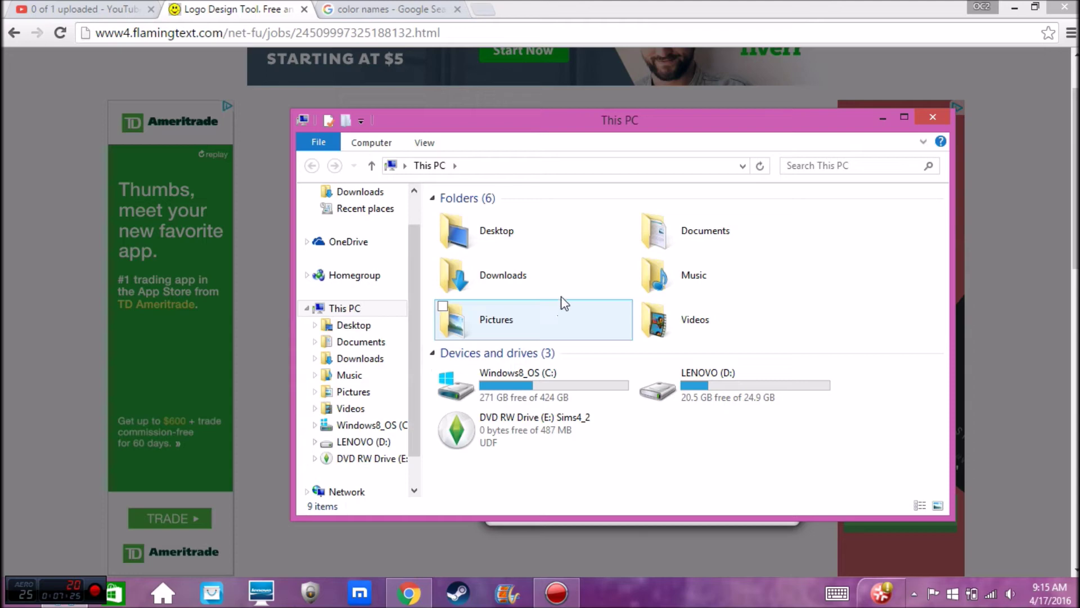
Cut the downloaded skywars logo image from the Downloads folder in File Explorer
left_click(578, 282)
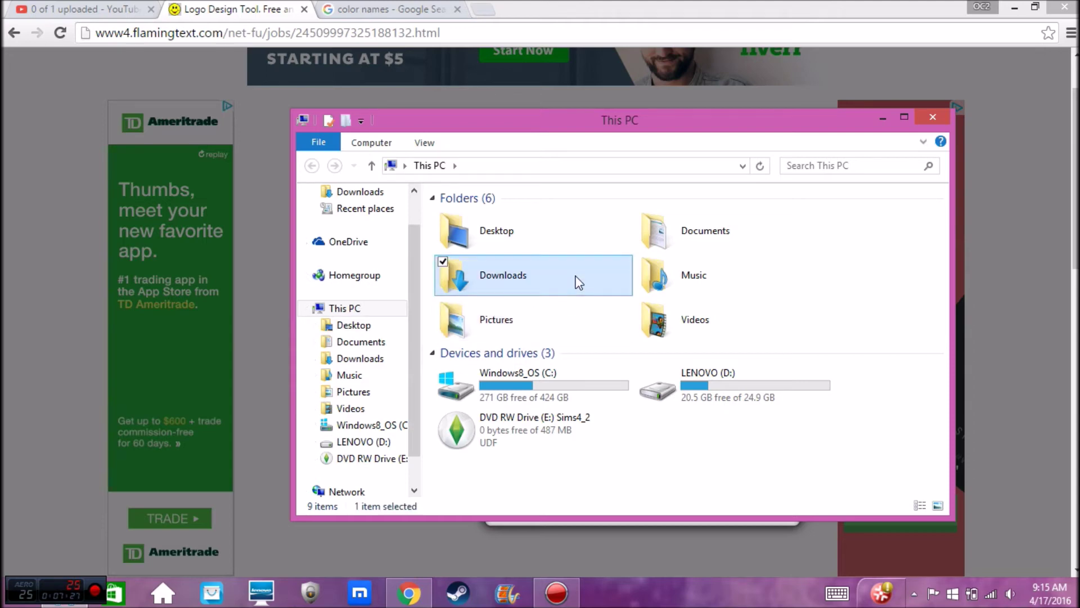
double_click(579, 281)
left_click_drag(945, 214, 926, 286)
left_click(477, 420)
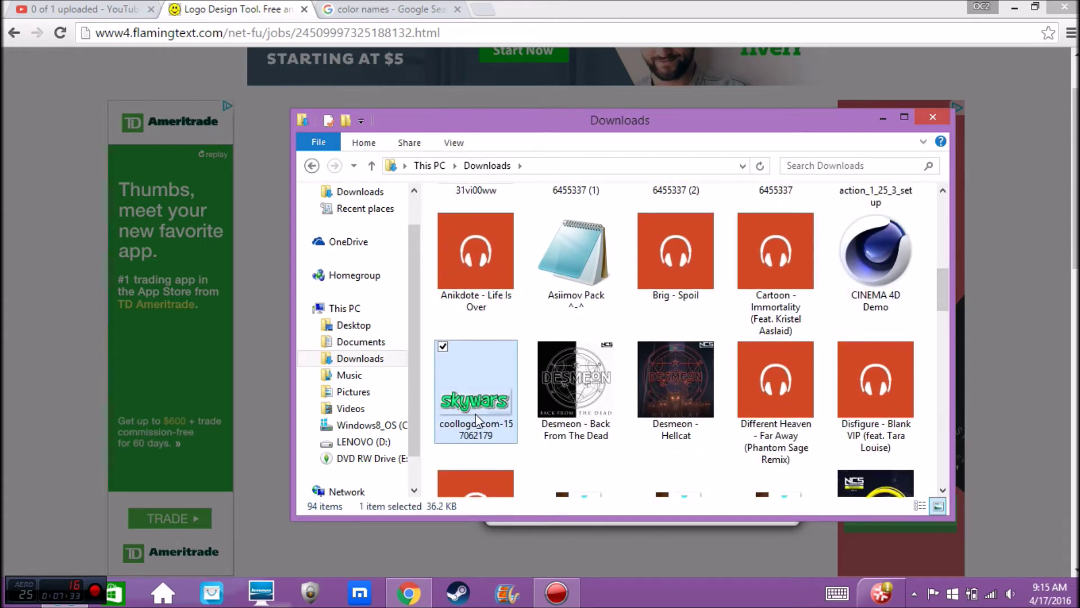
right_click(475, 414)
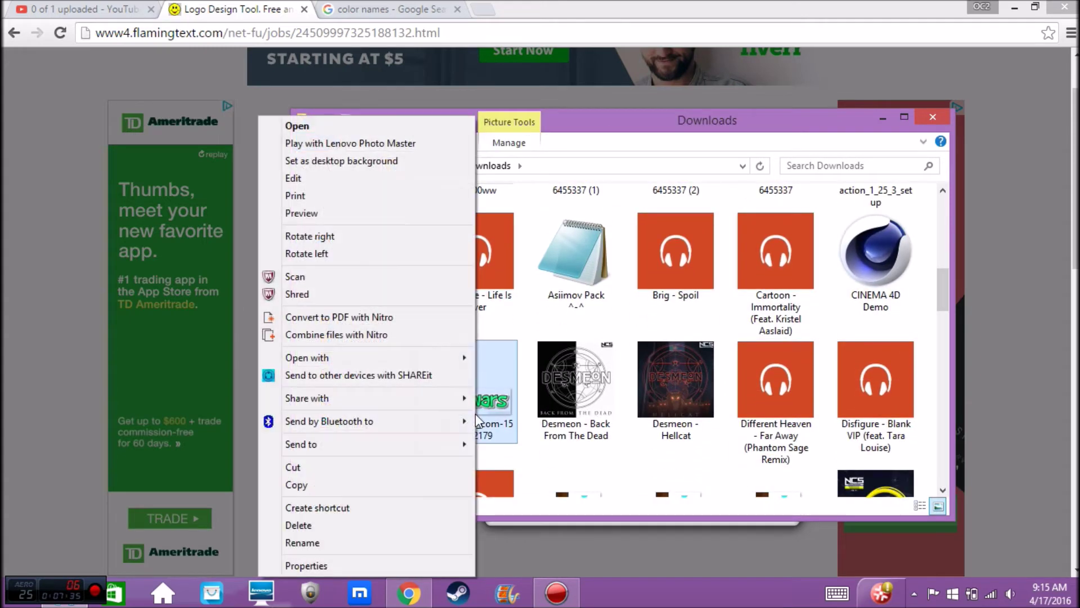
left_click(320, 467)
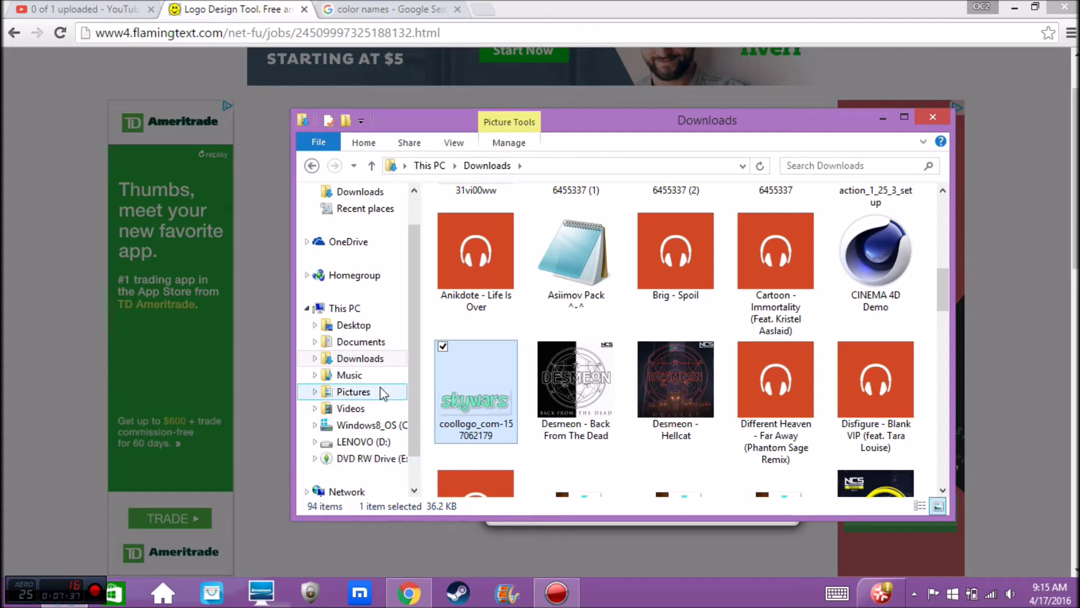
Look through the "un used thumb" folder in Pictures and return to the Pictures folder
left_click(353, 392)
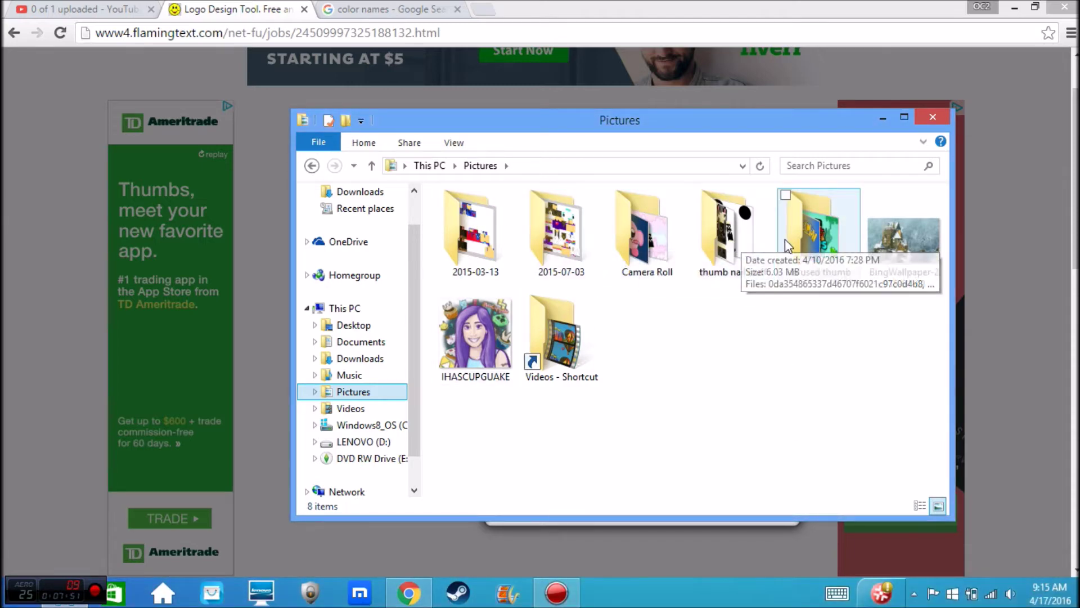
double_click(802, 237)
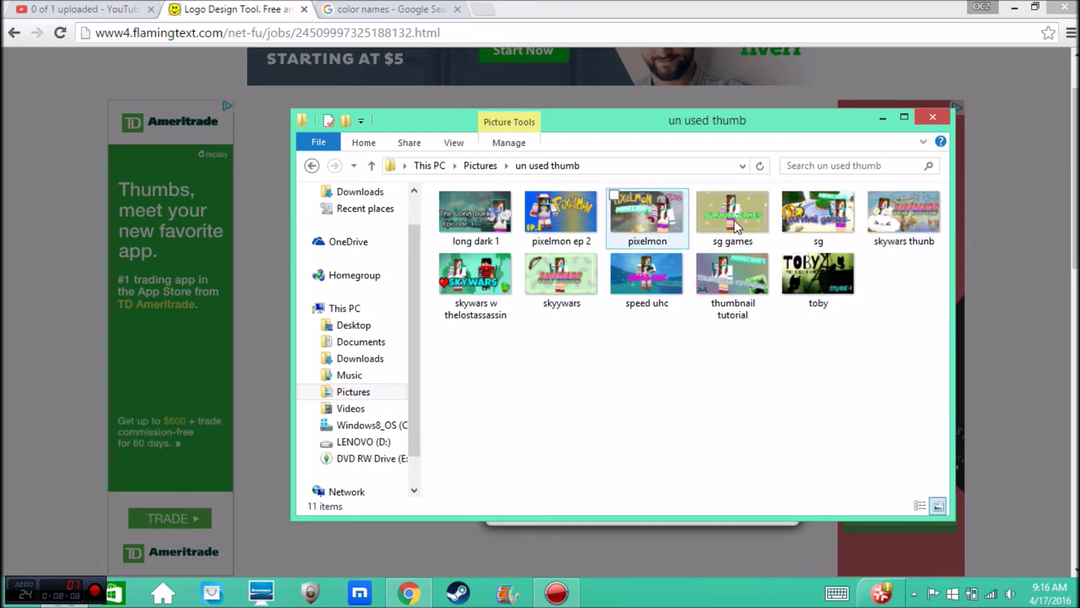
left_click(389, 392)
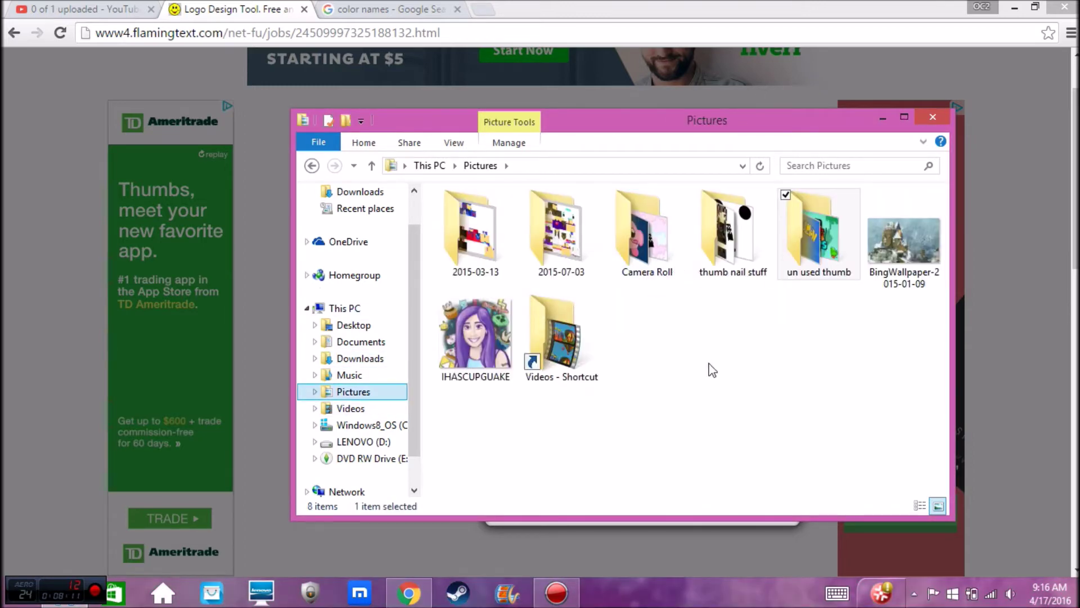
left_click(674, 339)
right_click(673, 334)
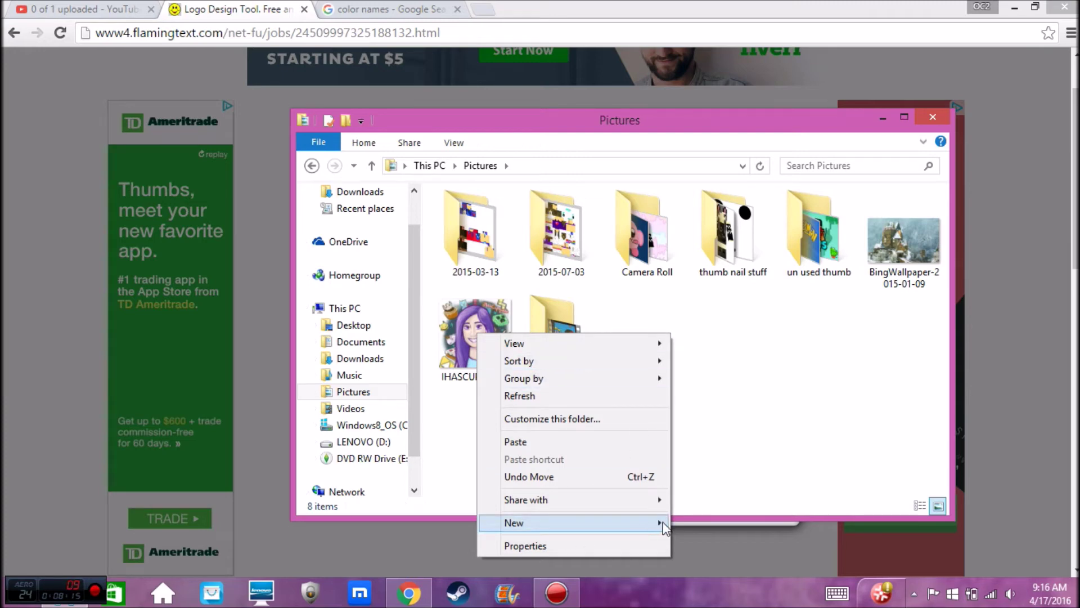
mouse_move(662, 528)
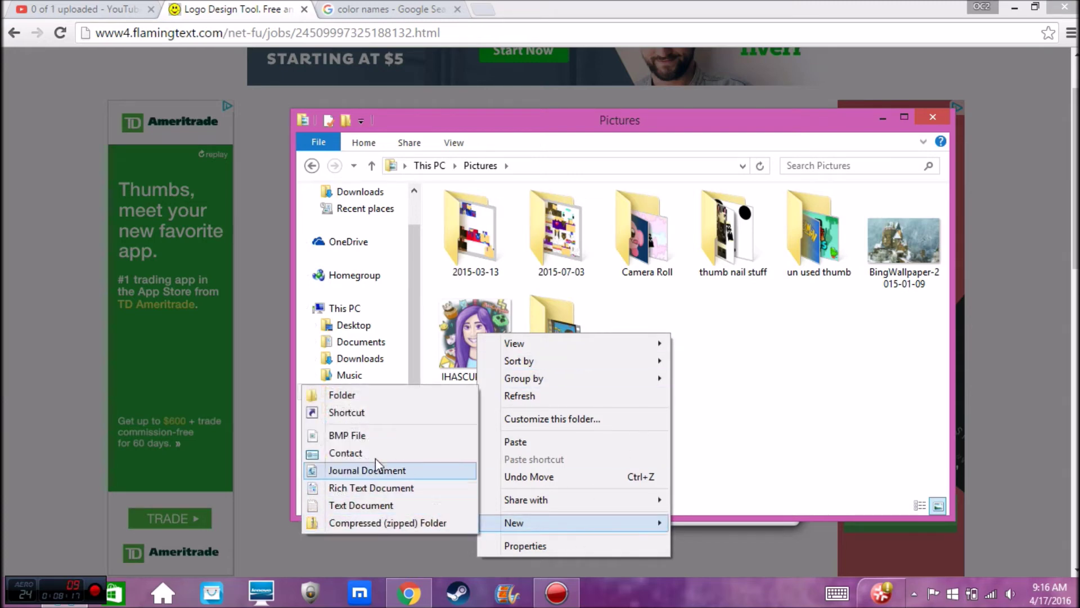
left_click(734, 359)
Paste the cut skywars logo image into the "thumb nail stuff" folder in Pictures
double_click(734, 242)
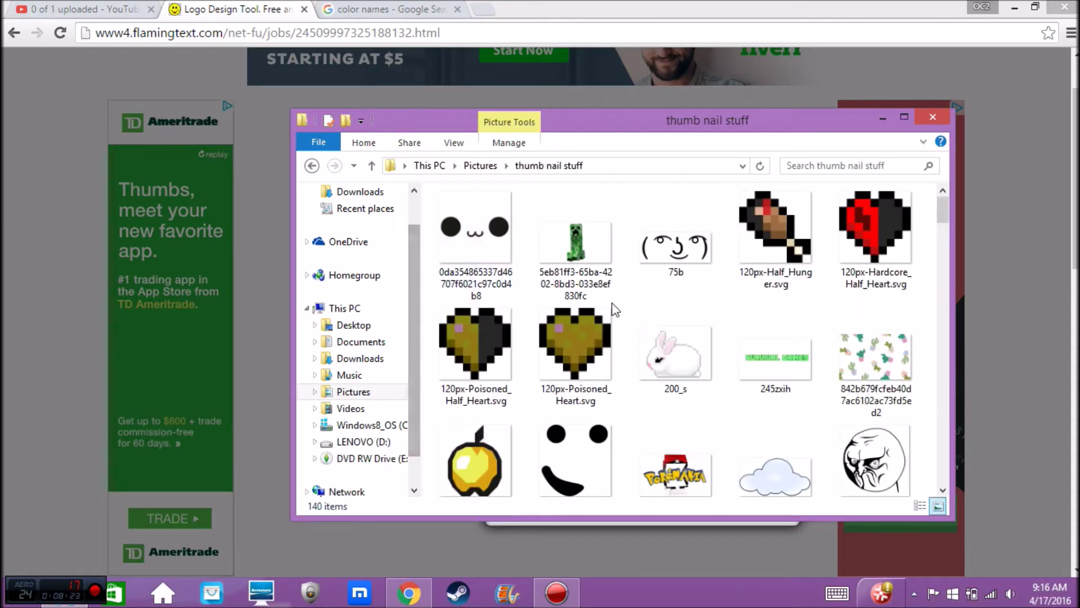
right_click(764, 309)
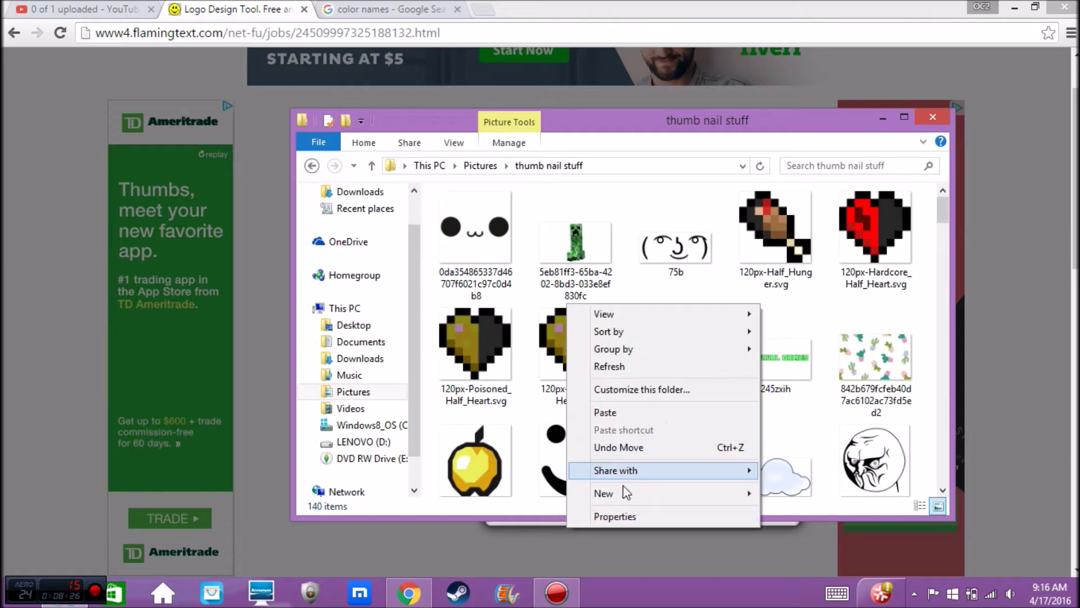
left_click(632, 411)
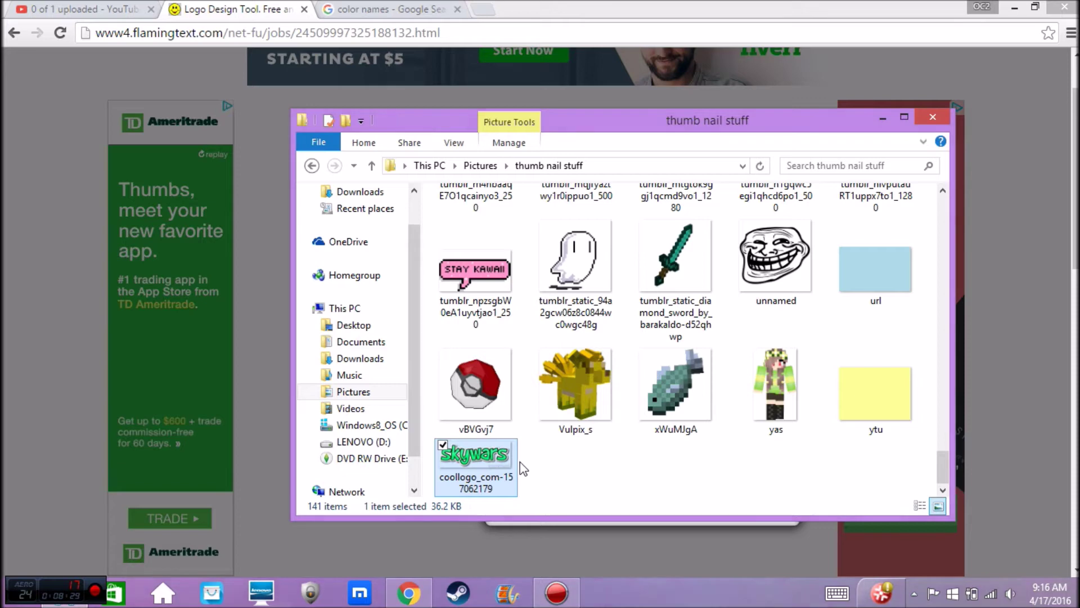
scroll(813, 345, "up", 2)
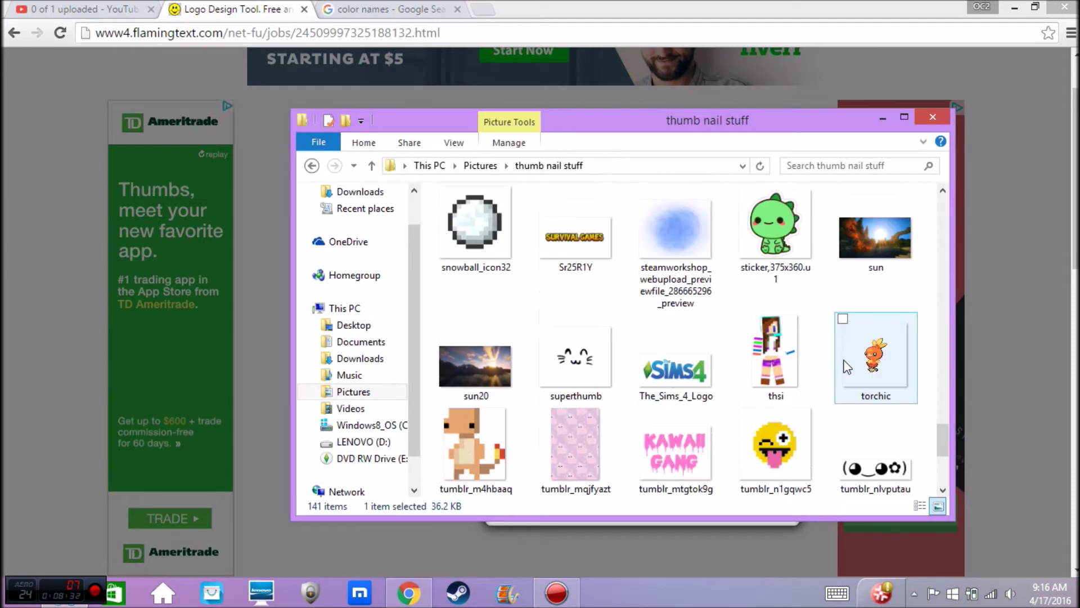
Look through the images in the "thumb nail stuff" folder and close the File Explorer window
scroll(810, 383, "down", 1)
scroll(809, 388, "down", 1)
scroll(810, 394, "up", 5)
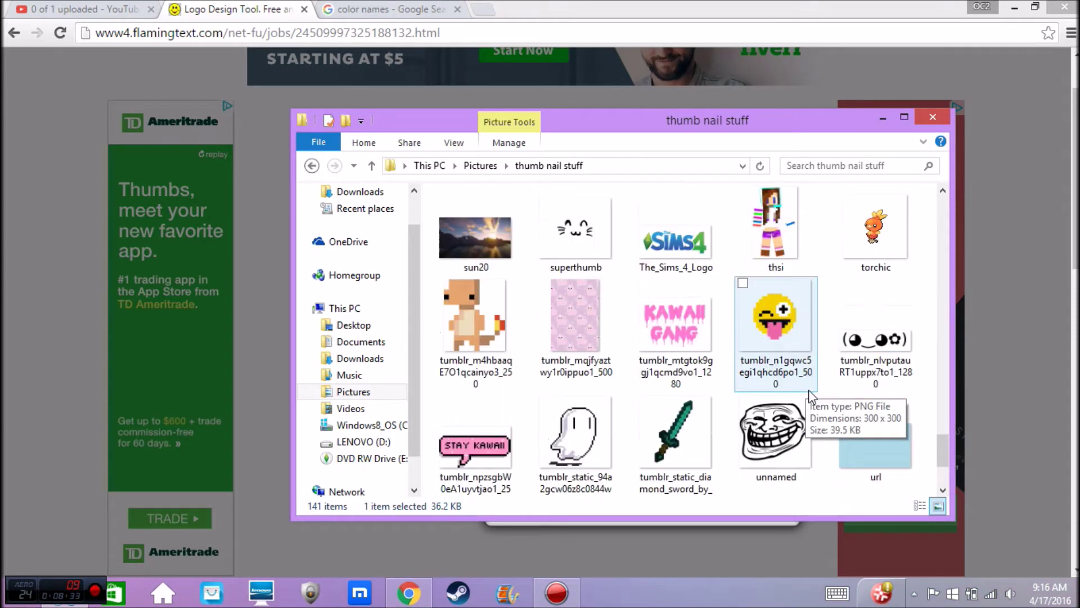
scroll(810, 395, "up", 2)
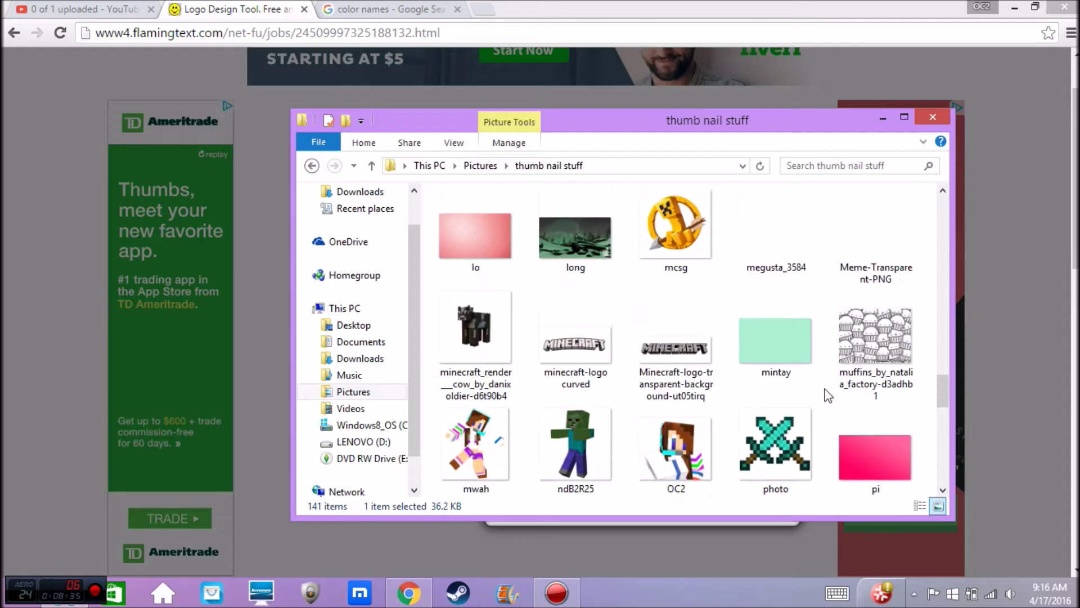
scroll(769, 366, "up", 4)
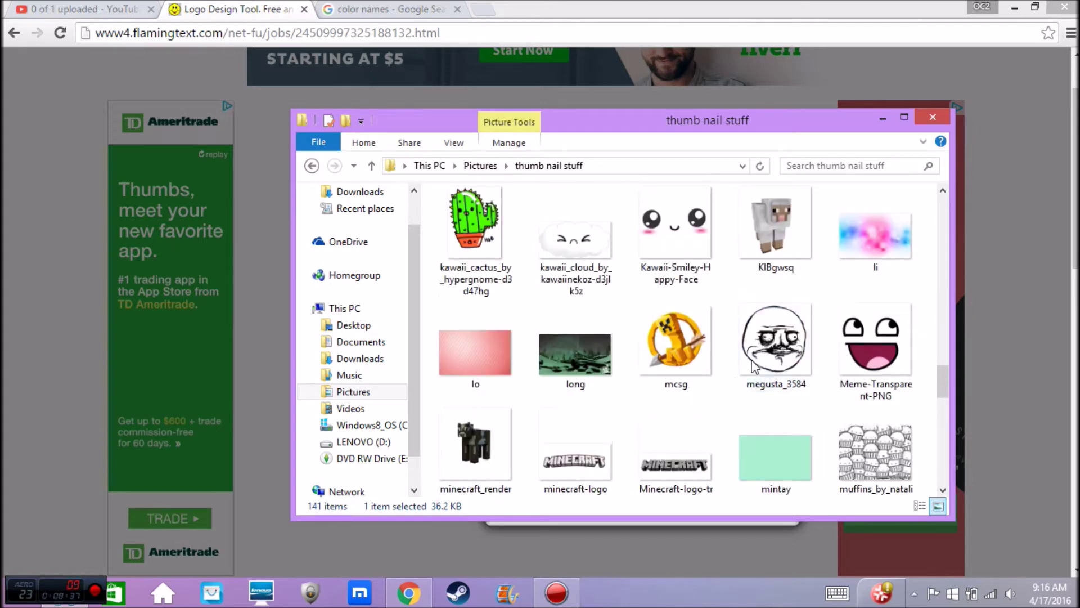
left_click(930, 115)
Return to the color names image search in Chrome and search for "color plain background" instead
key("ctrl+Tab")
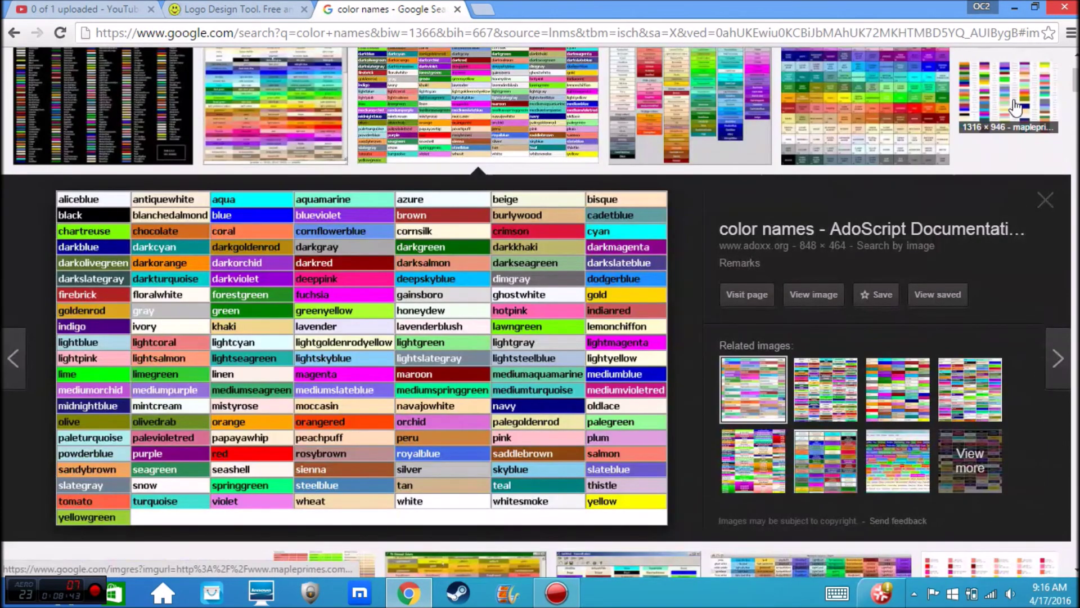
scroll(535, 313, "up", 3)
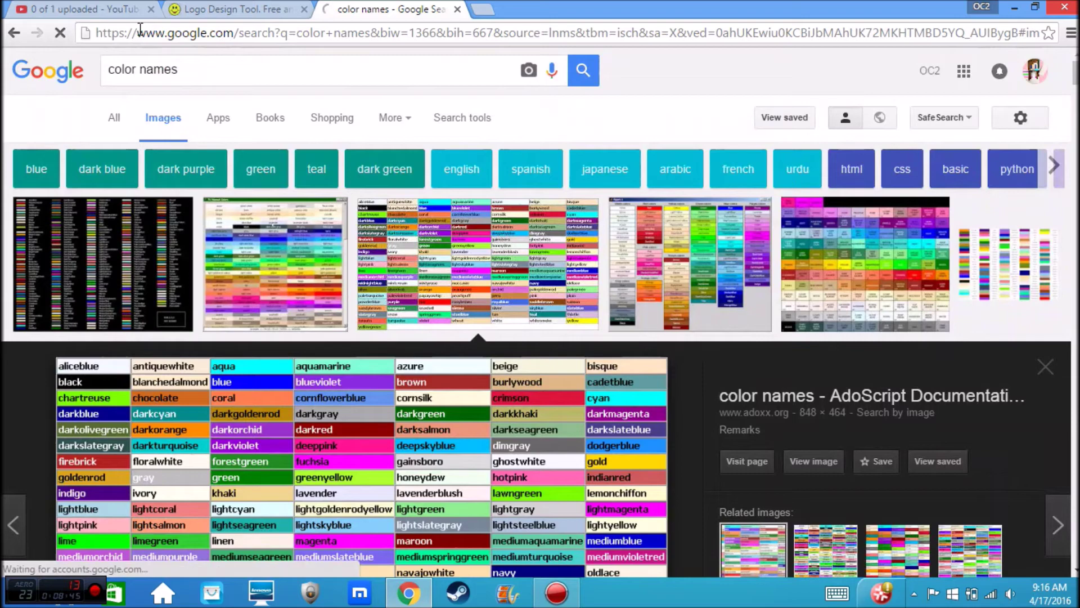
double_click(212, 69)
key("BackSpace")
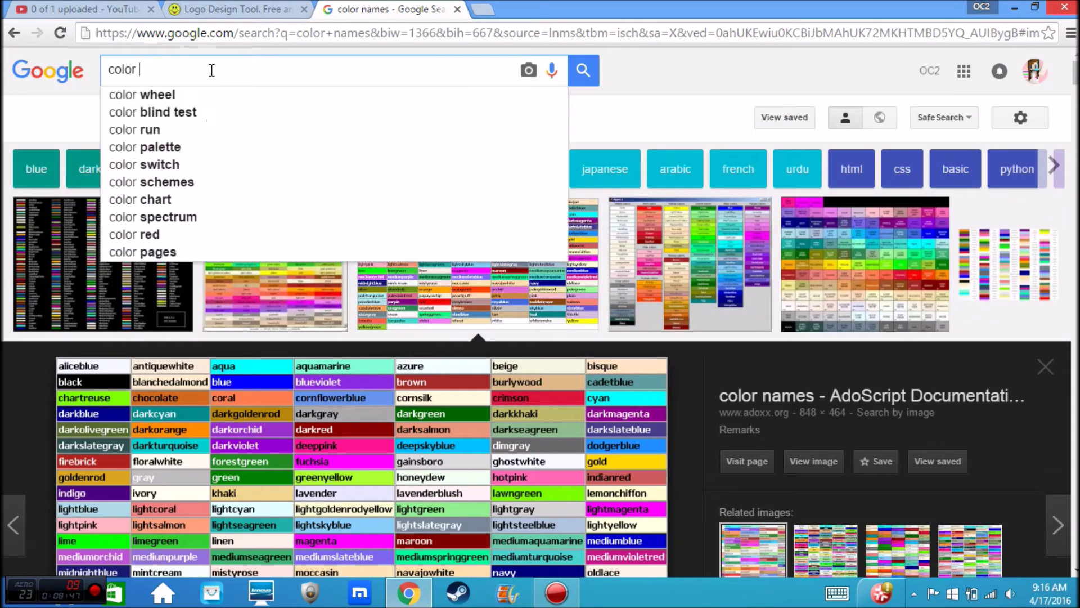
type("ba")
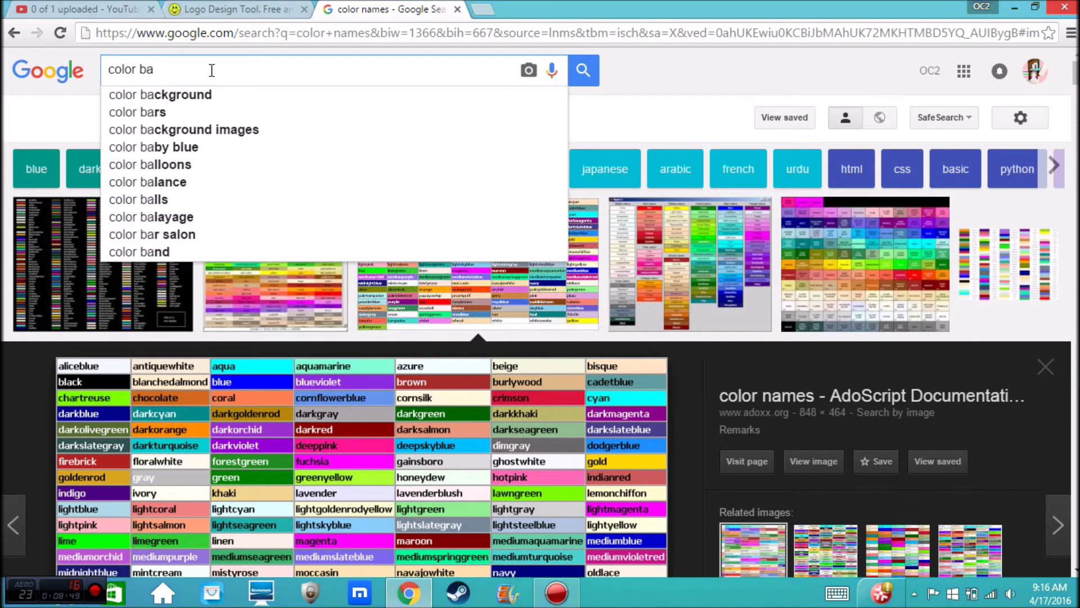
key("BackSpace")
key("BackSpace")
type("pl")
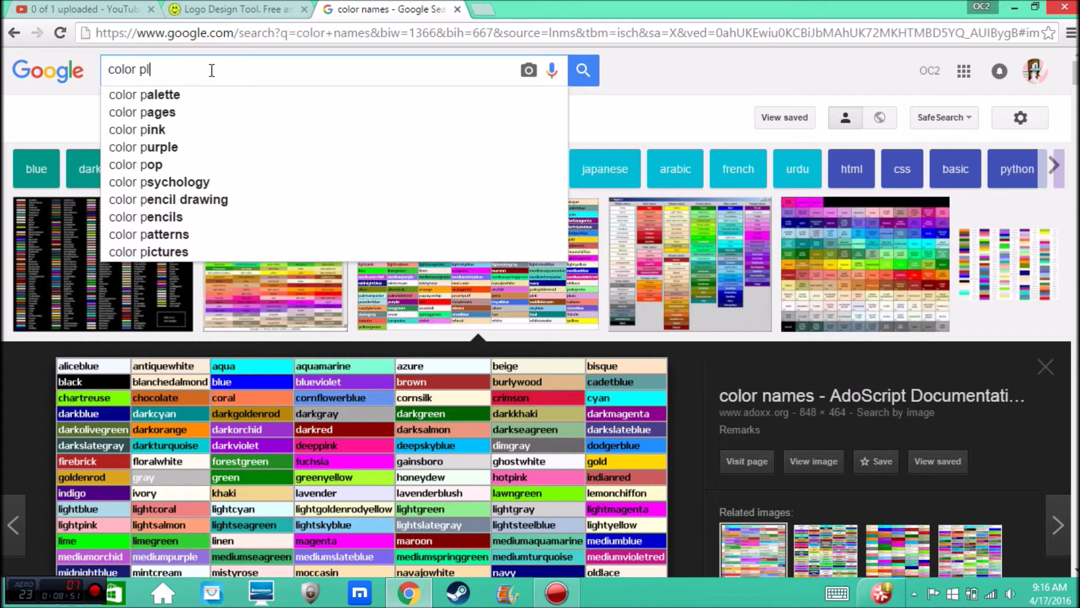
type("ain bac")
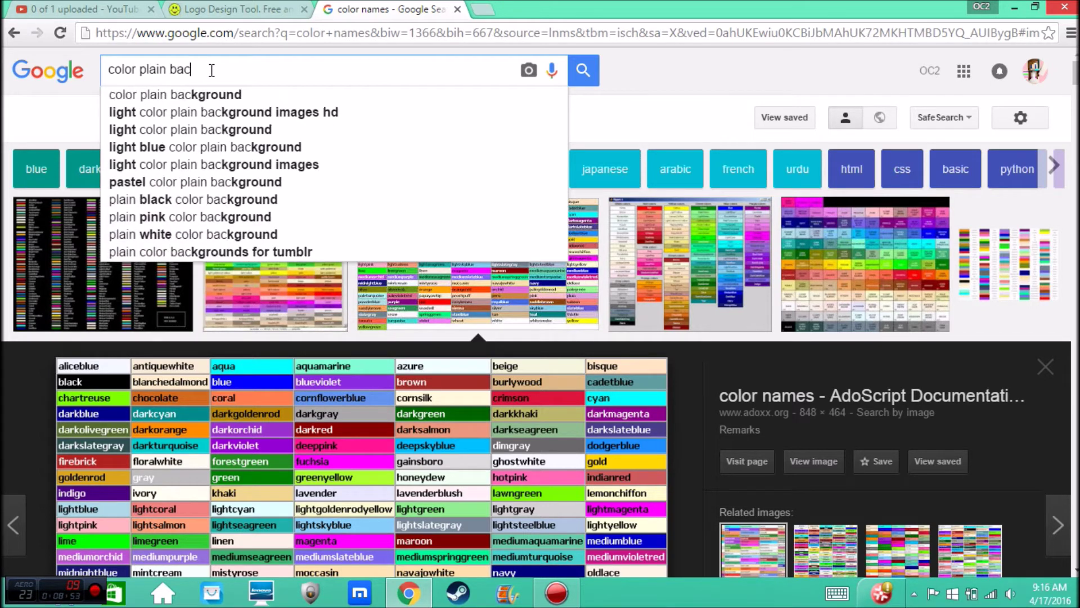
type("kground")
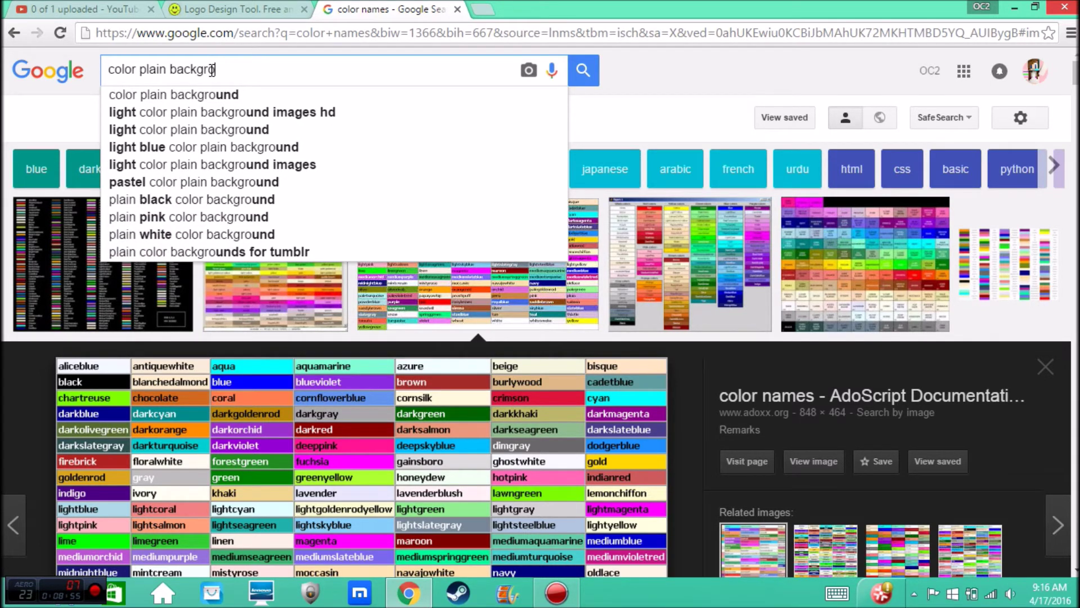
key("Return")
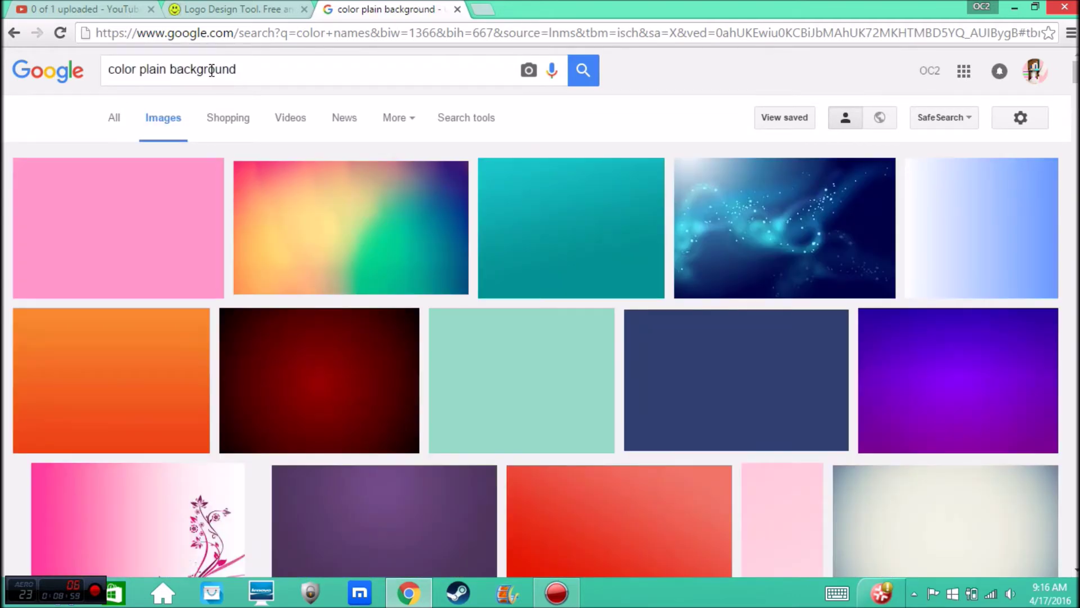
scroll(512, 234, "down", 5)
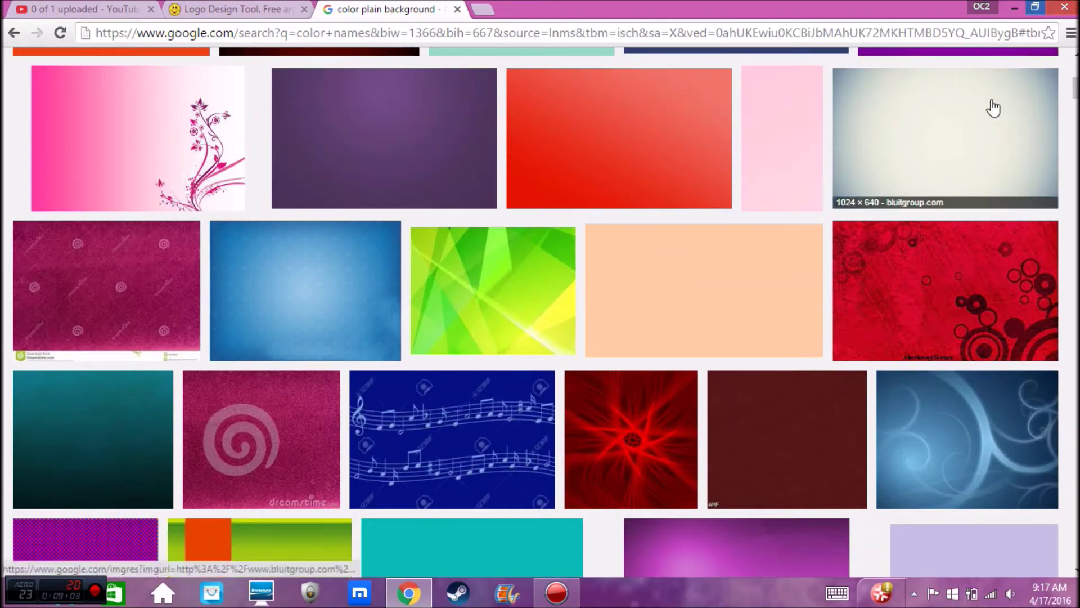
left_click(1034, 7)
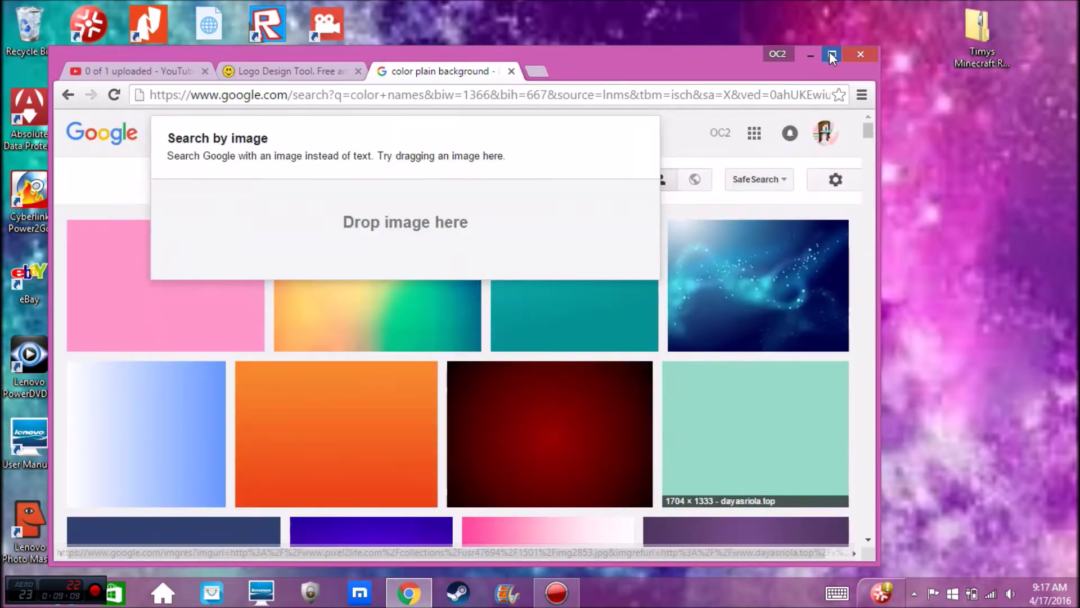
left_click(830, 54)
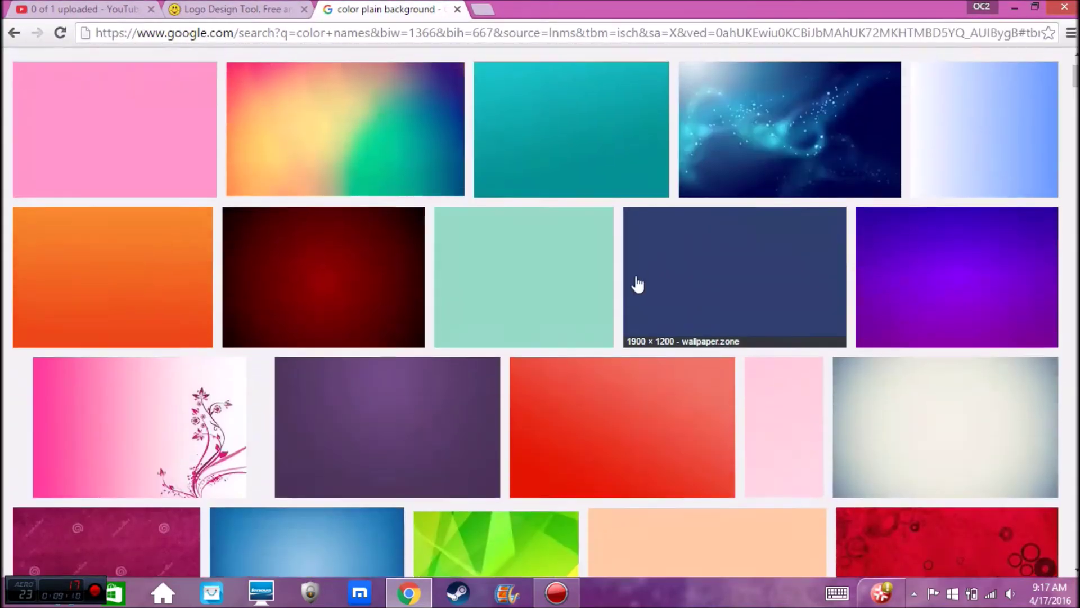
Restrict the plain background image results to an exact size of 1280 px wide by 720 px high
scroll(637, 283, "up", 2)
left_click(478, 127)
left_click(479, 129)
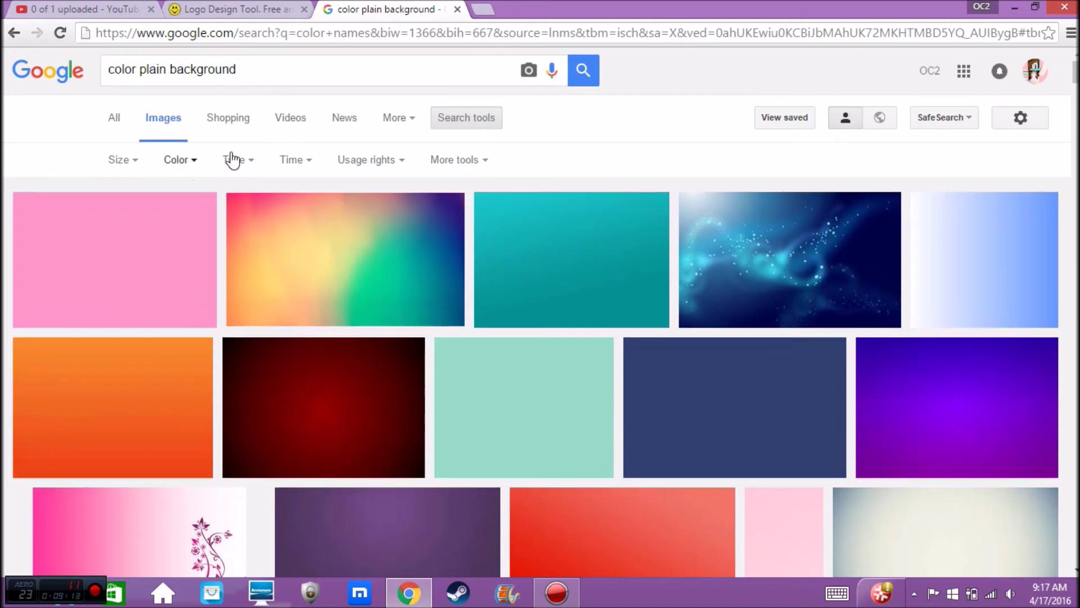
left_click(130, 161)
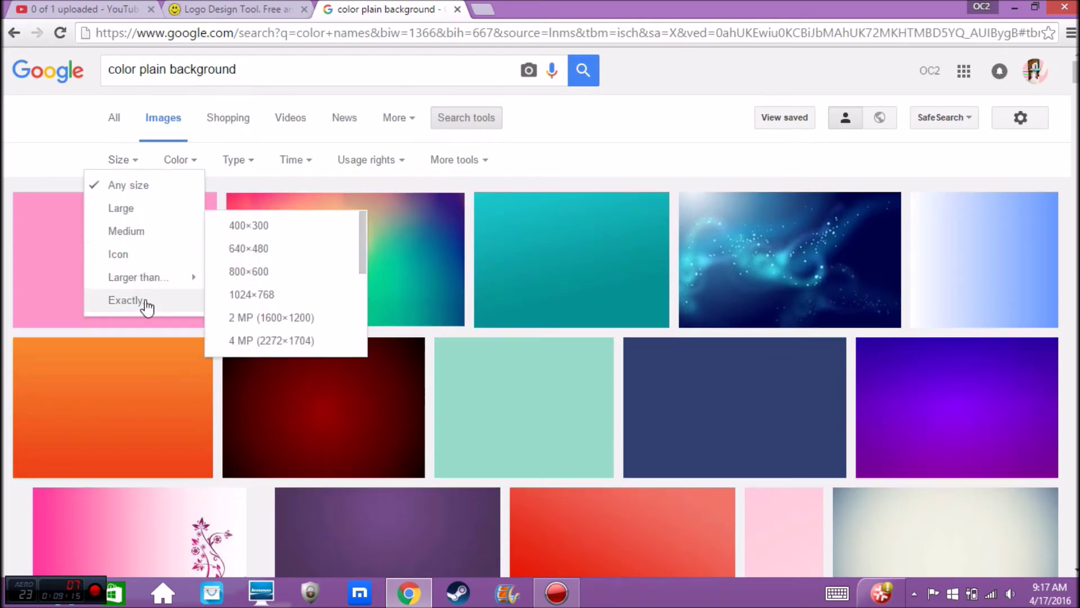
left_click(127, 300)
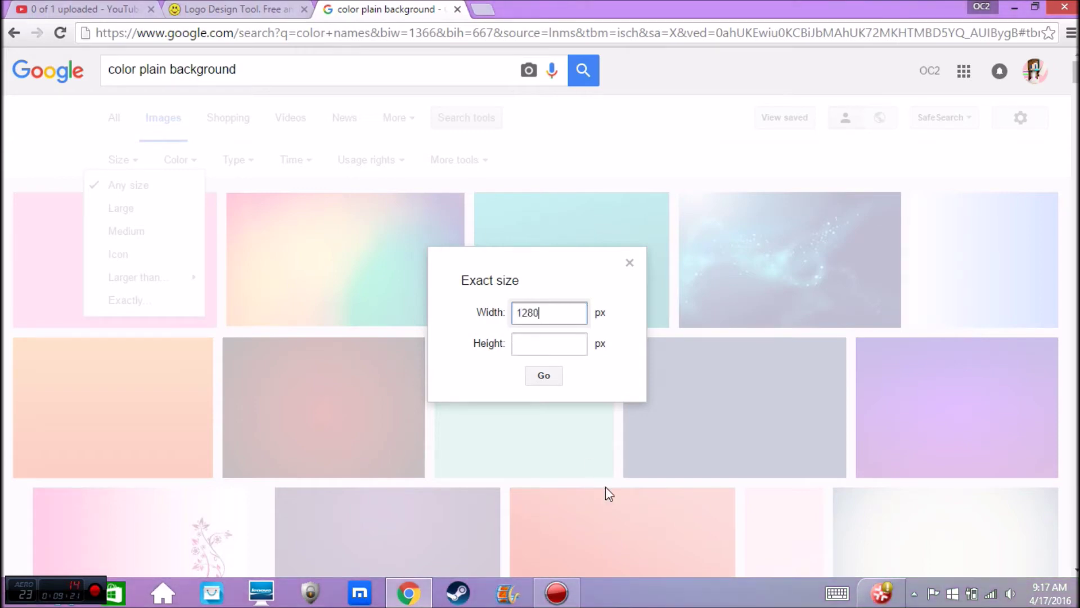
left_click(548, 348)
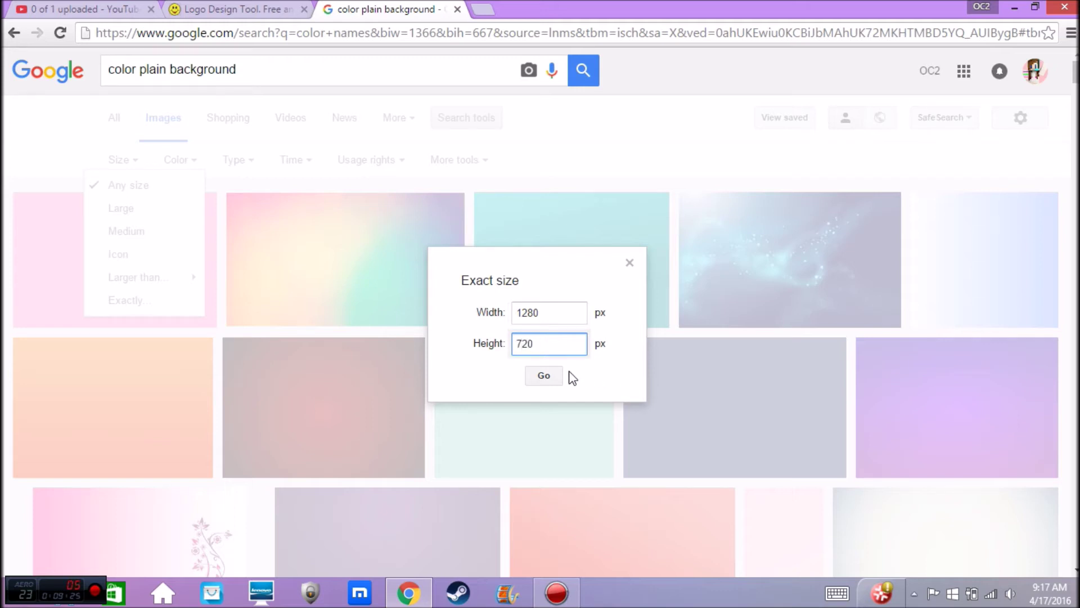
left_click(553, 371)
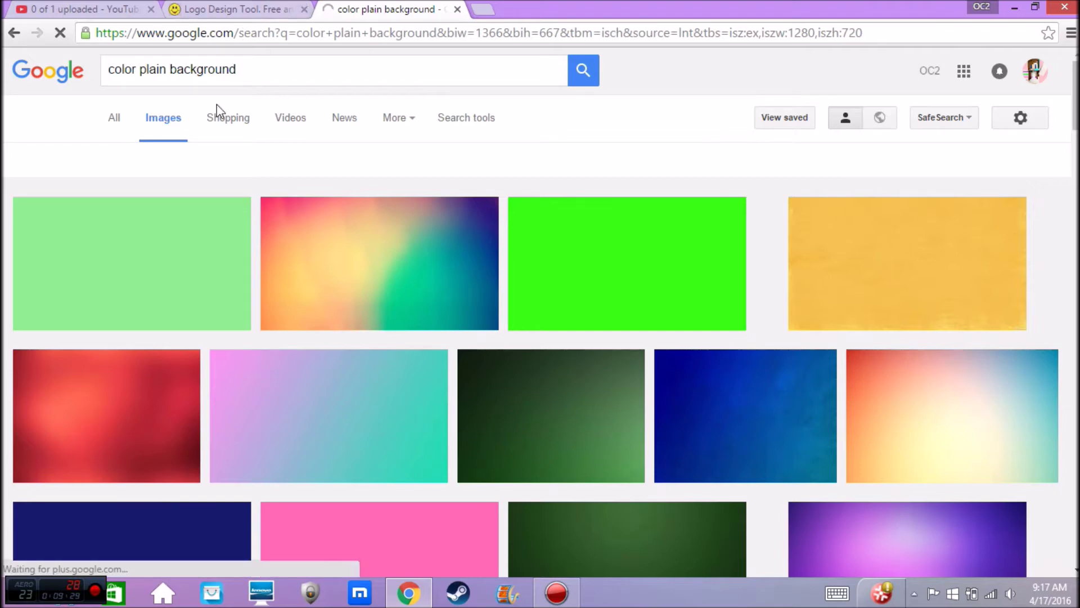
Filter the 1280×720 background results by the color blue and look over the matching images
left_click(463, 117)
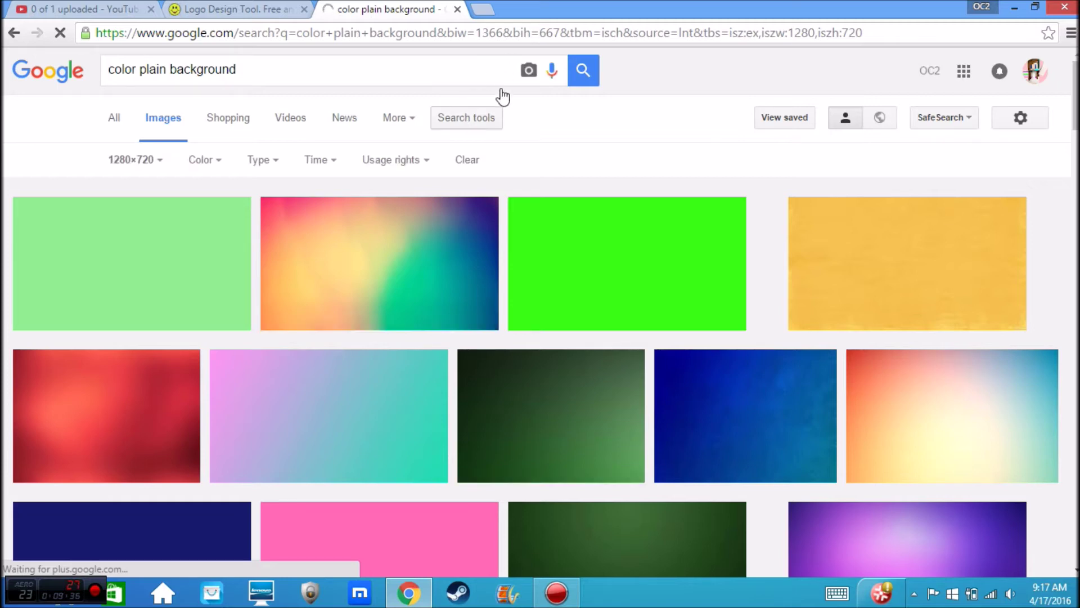
left_click(214, 162)
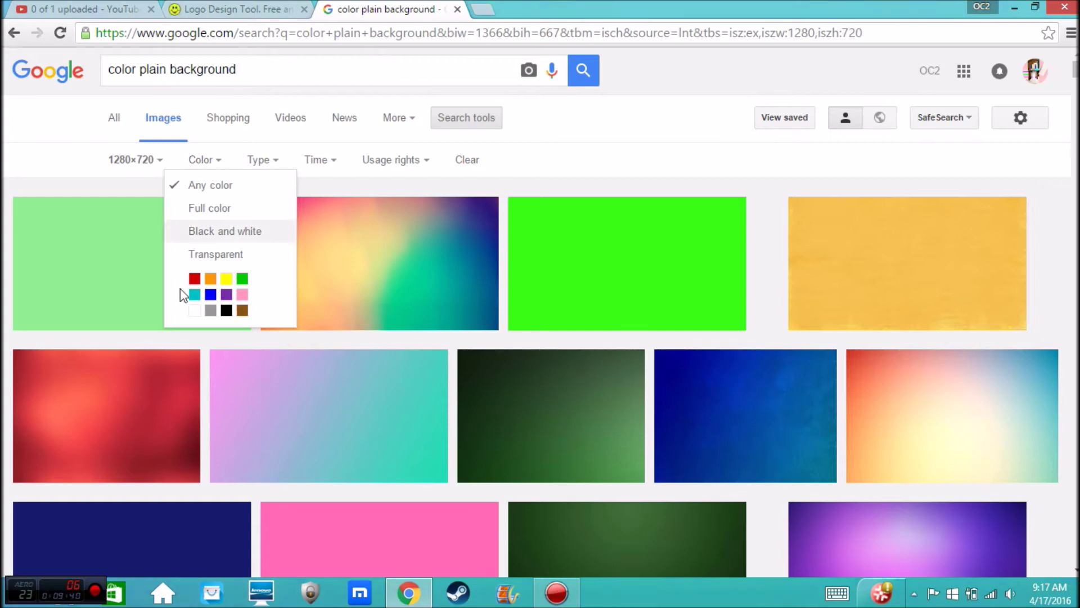
left_click(209, 294)
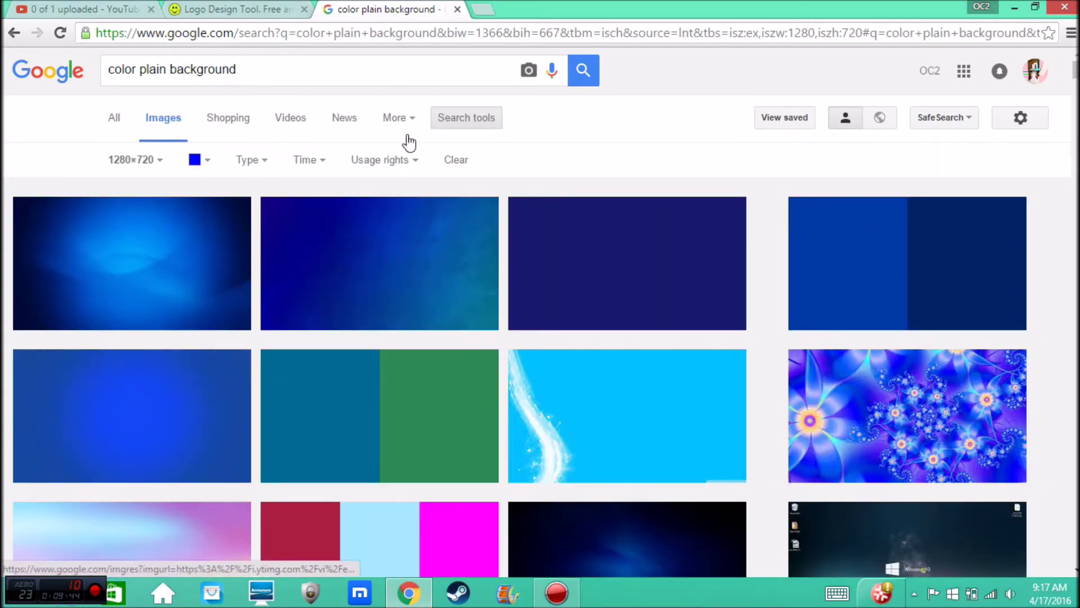
scroll(549, 386, "down", 10)
scroll(549, 385, "up", 10)
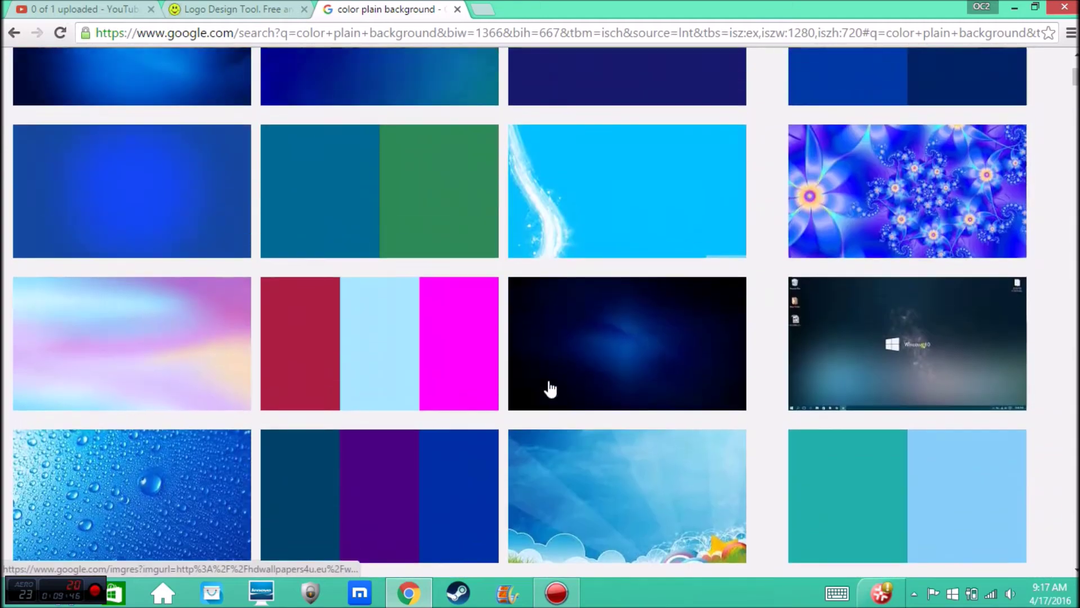
Save the solid navy blue background from the image results onto the desktop and rename the file "guie"
left_click(1041, 7)
left_click_drag(659, 347, 963, 237)
right_click(973, 279)
left_click(841, 543)
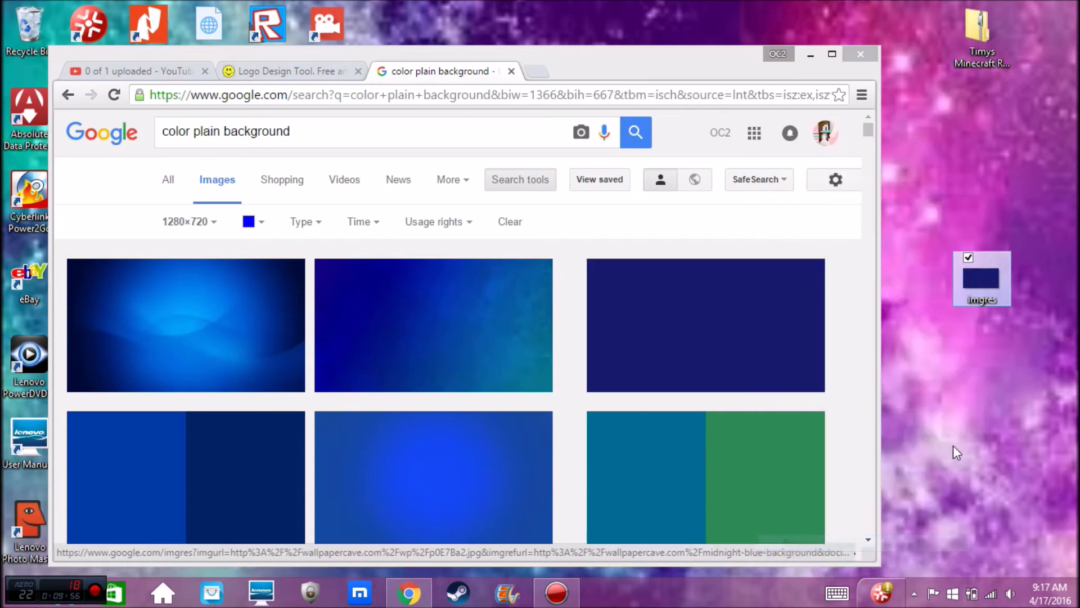
key("BackSpace")
type("gui")
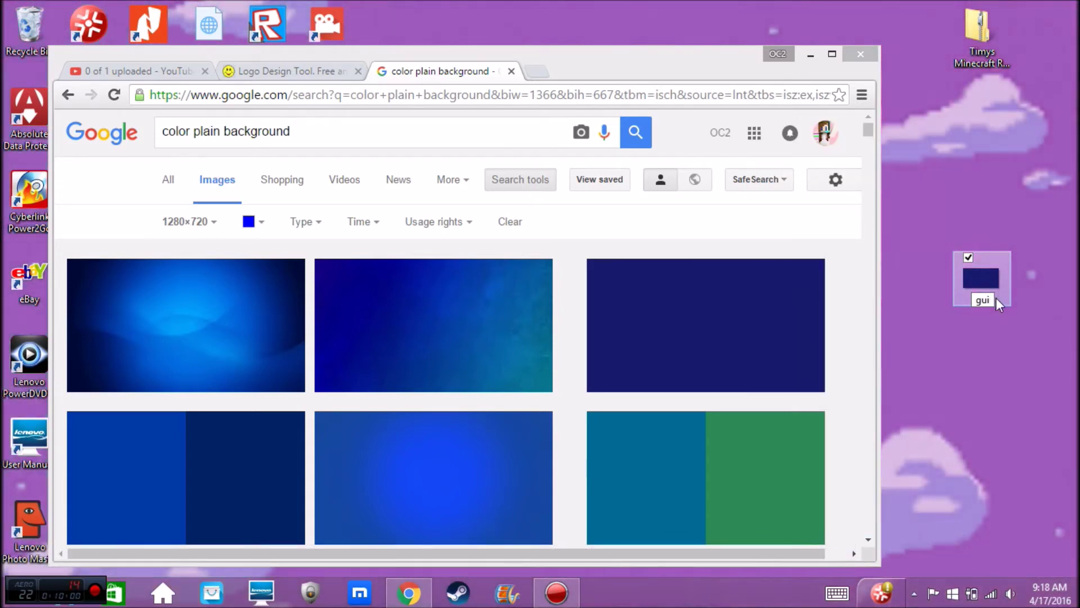
type("e")
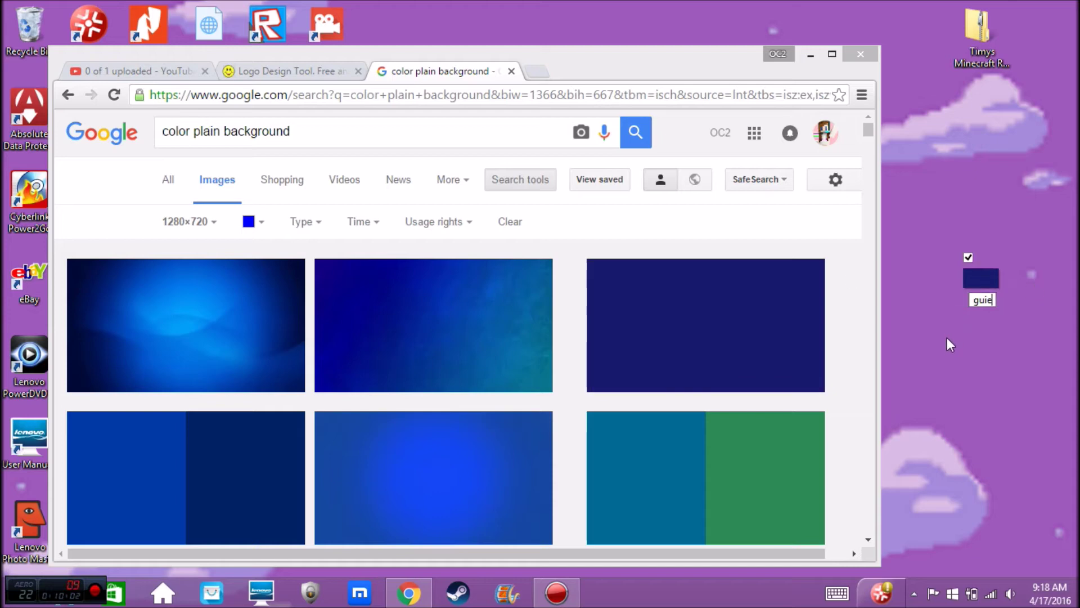
key("Return")
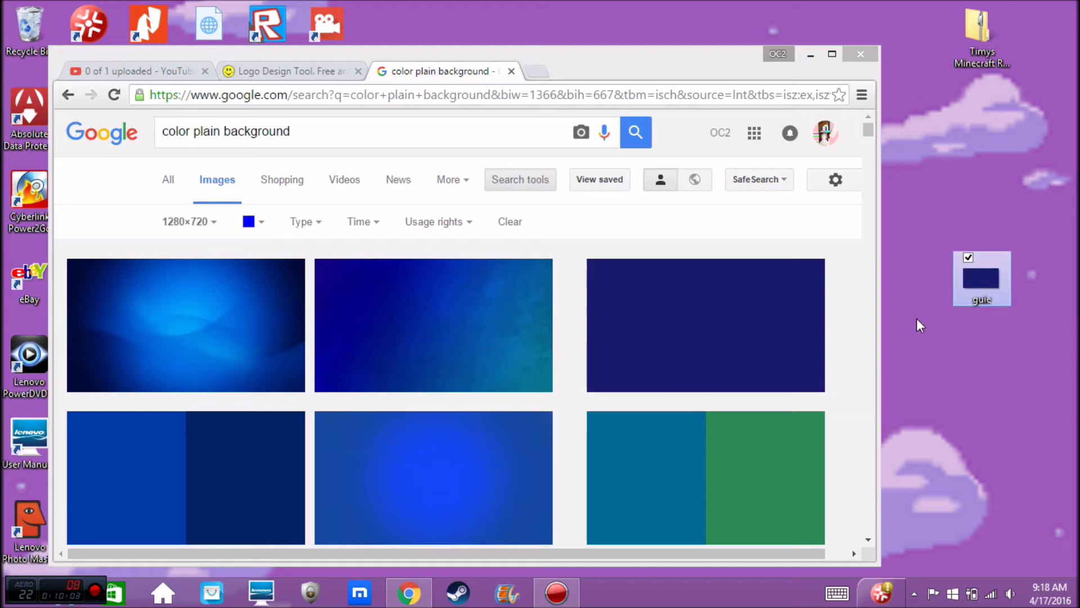
Maximize the browser and replace the image search with "minecraft terrain shaders", keeping the 1280×720 and blue filters
left_click(832, 55)
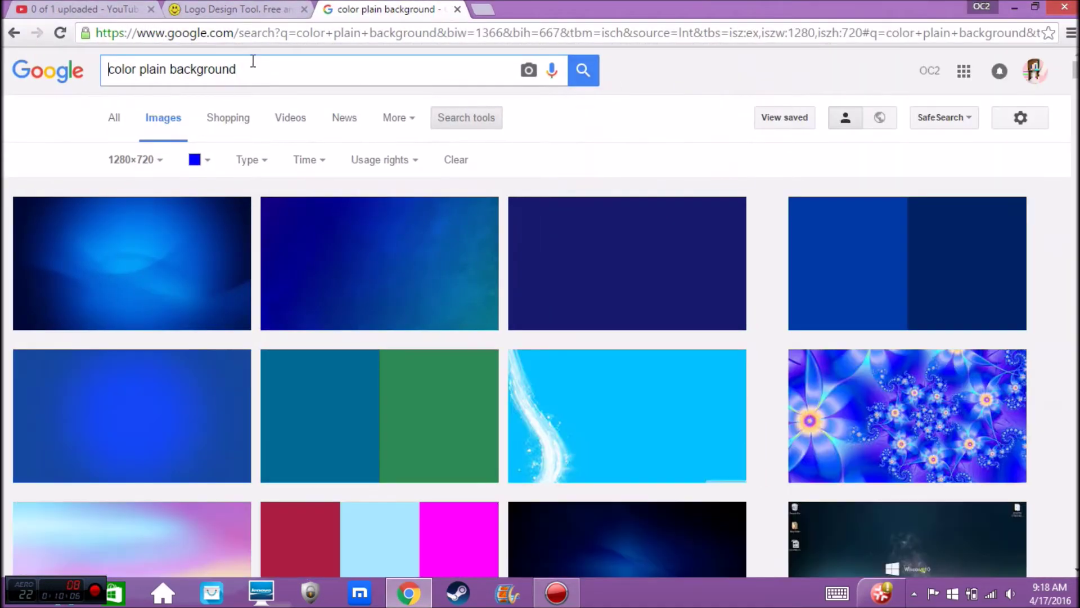
key("BackSpace")
key("BackSpace")
key("BackSpace")
key("BackSpace")
key("BackSpace")
key("BackSpace")
key("BackSpace")
key("BackSpace")
key("BackSpace")
key("BackSpace")
key("BackSpace")
key("BackSpace")
key("BackSpace")
key("BackSpace")
key("BackSpace")
key("BackSpace")
key("BackSpace")
key("BackSpace")
key("BackSpace")
key("BackSpace")
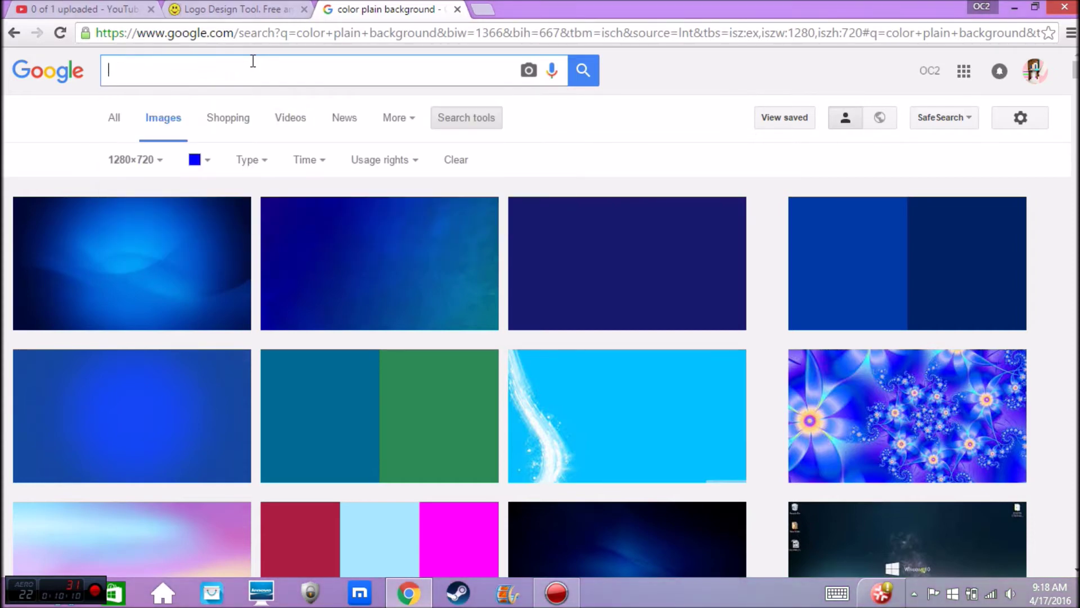
type("minecra")
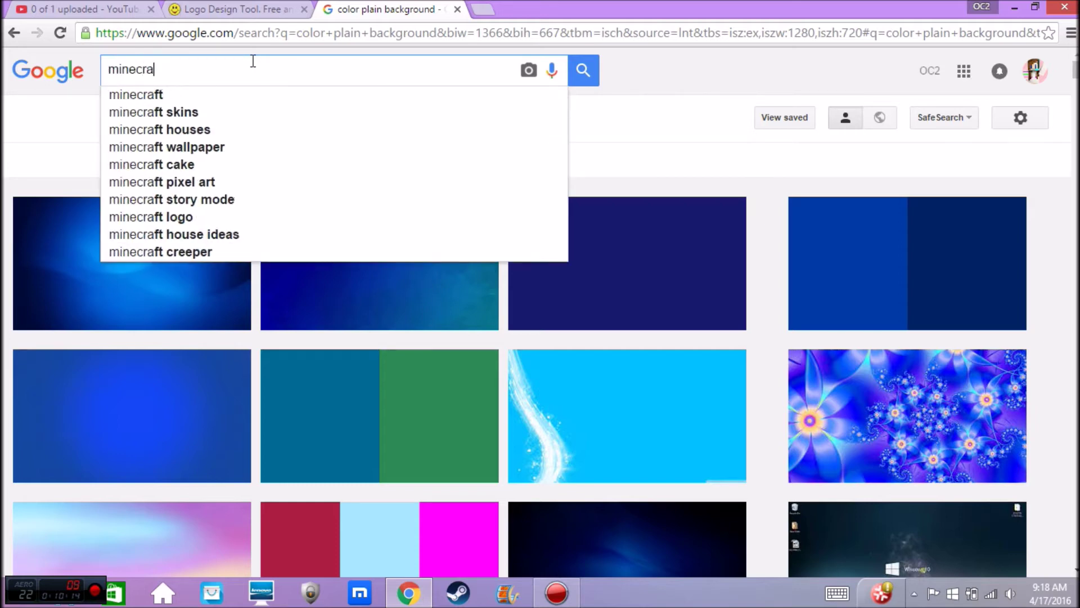
type("ft s")
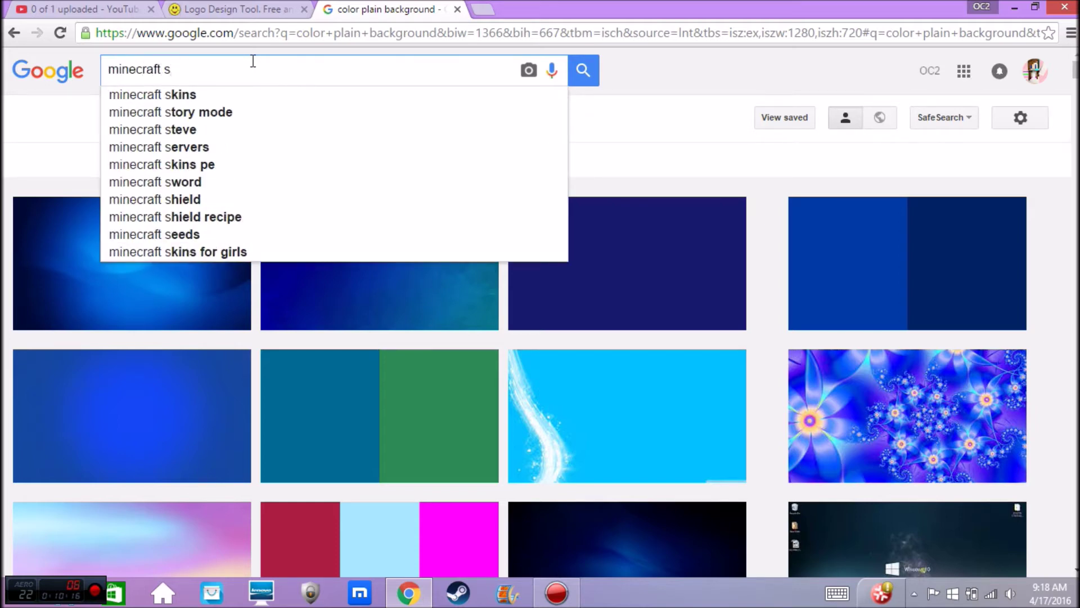
key("BackSpace")
type("ter")
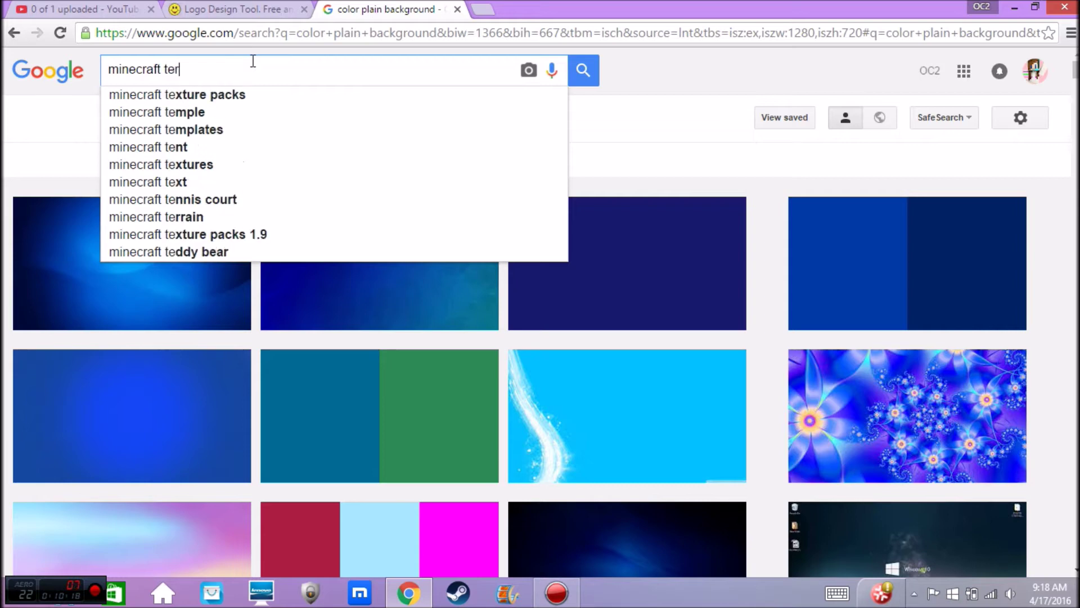
type("rain shaders")
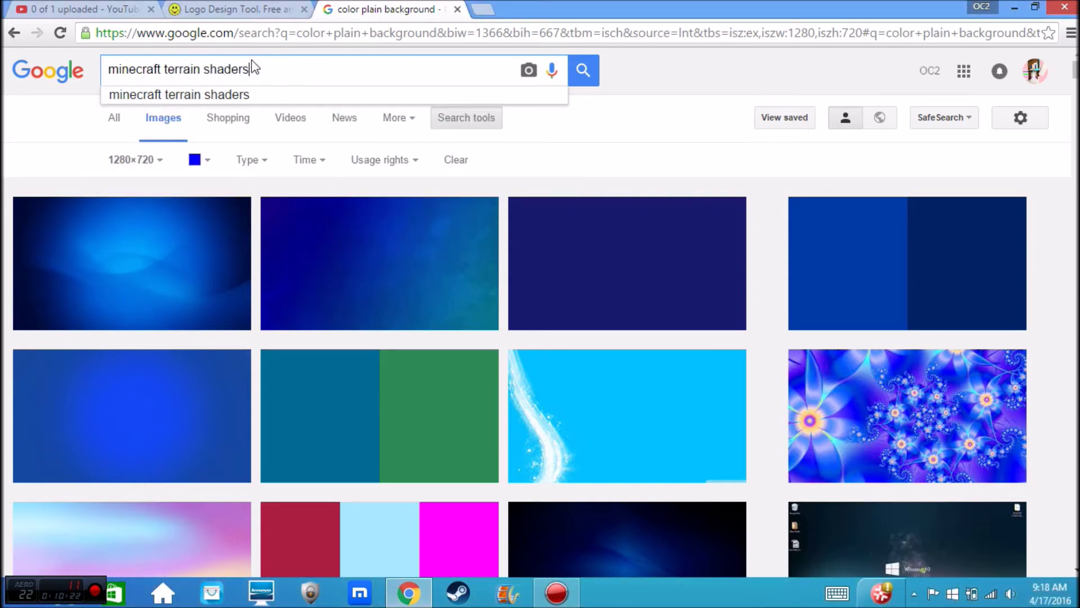
key("Return")
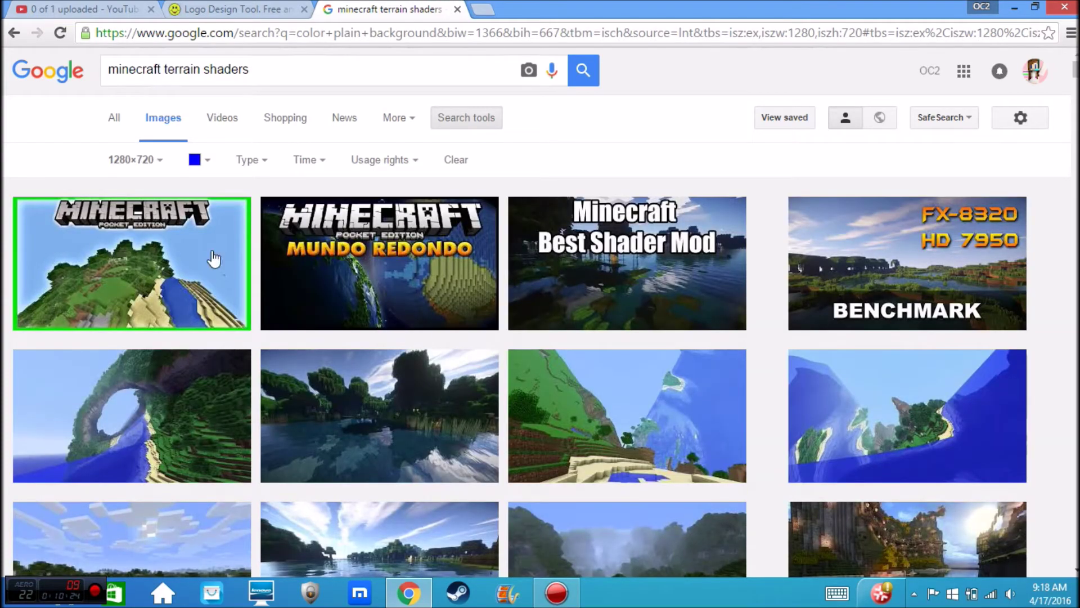
scroll(217, 373, "down", 7)
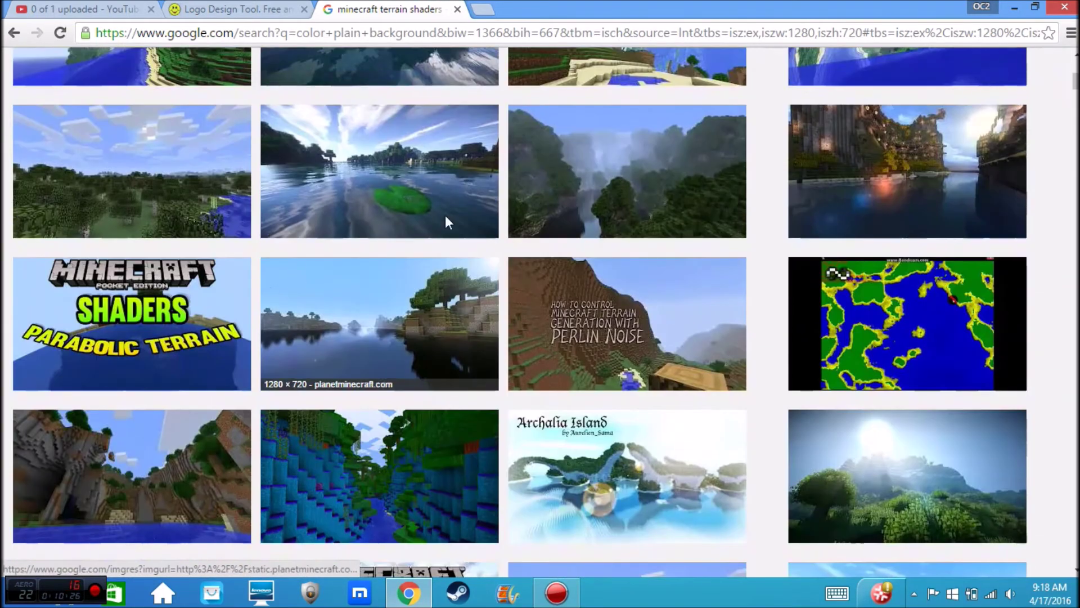
Save the terrain image of the sunlit cliffside village by the water onto the desktop and rename the file "mapp"
scroll(497, 382, "down", 4)
scroll(497, 382, "up", 4)
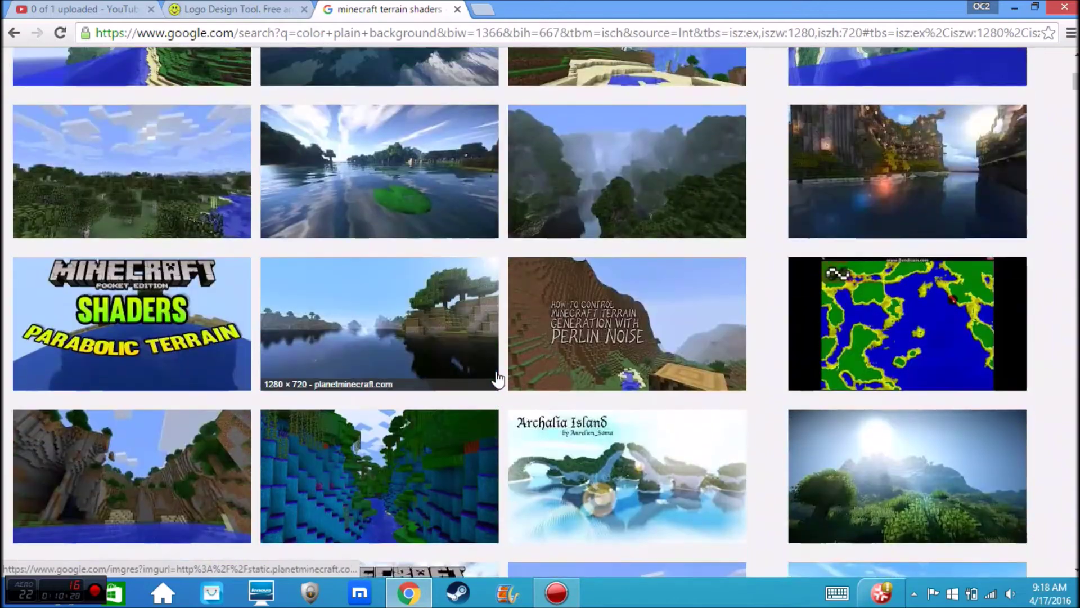
scroll(497, 378, "up", 5)
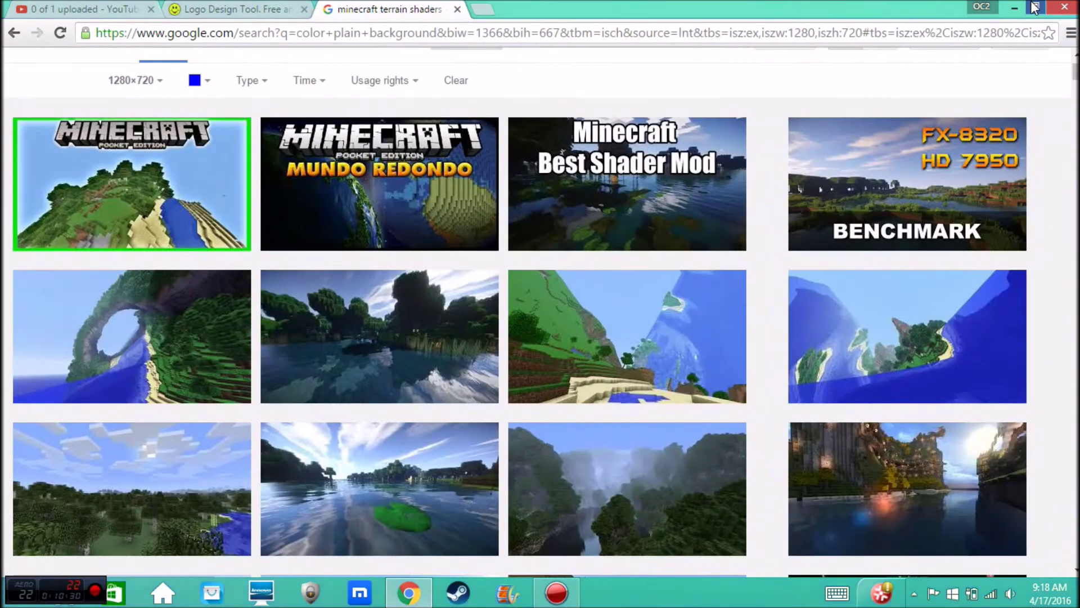
left_click(1034, 7)
scroll(700, 397, "down", 4)
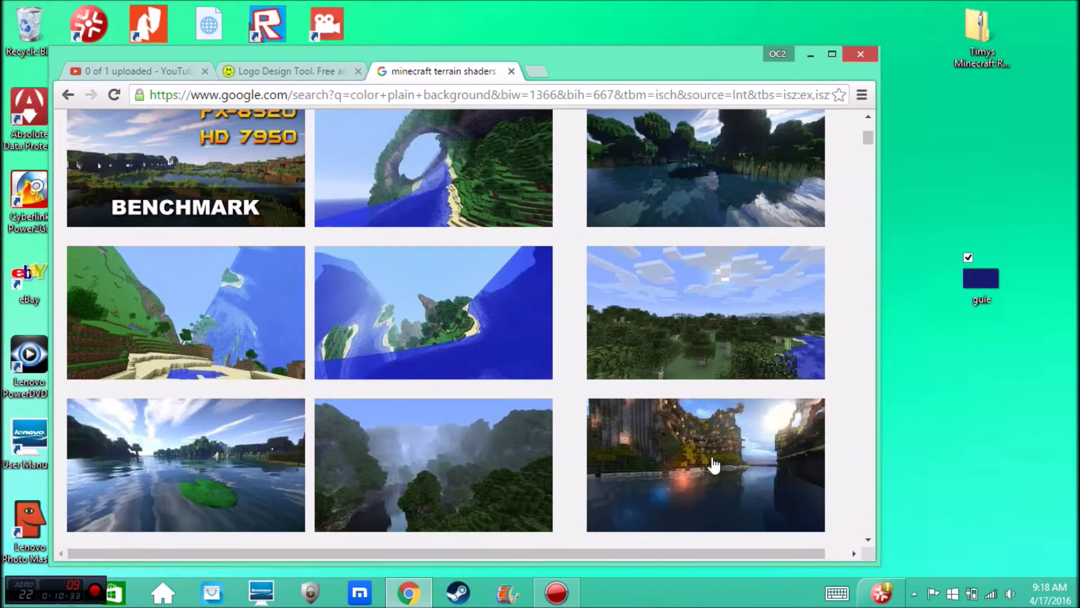
left_click_drag(751, 443, 987, 358)
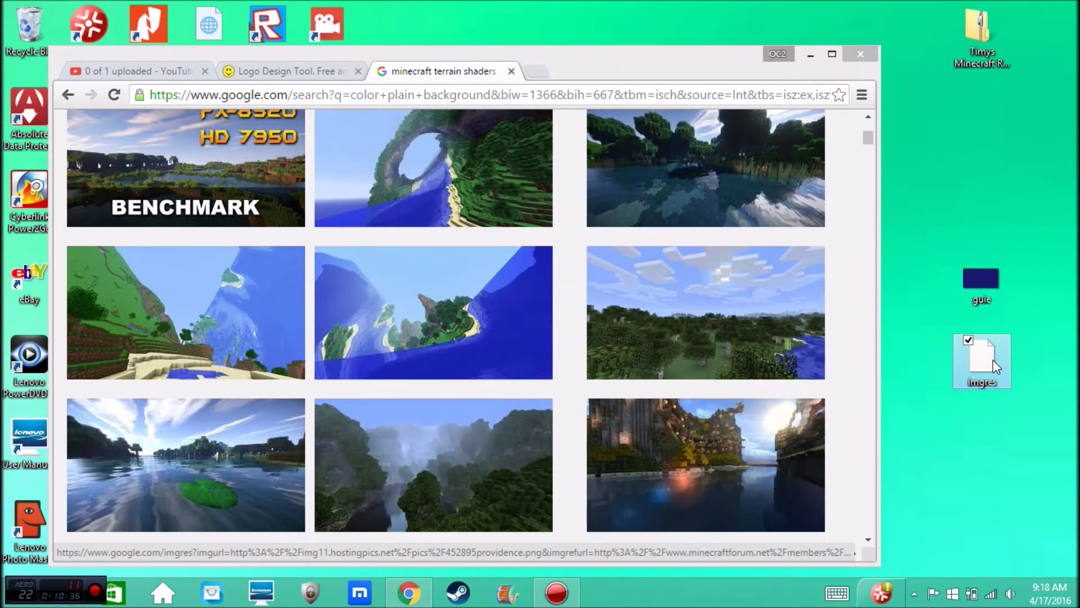
right_click(994, 360)
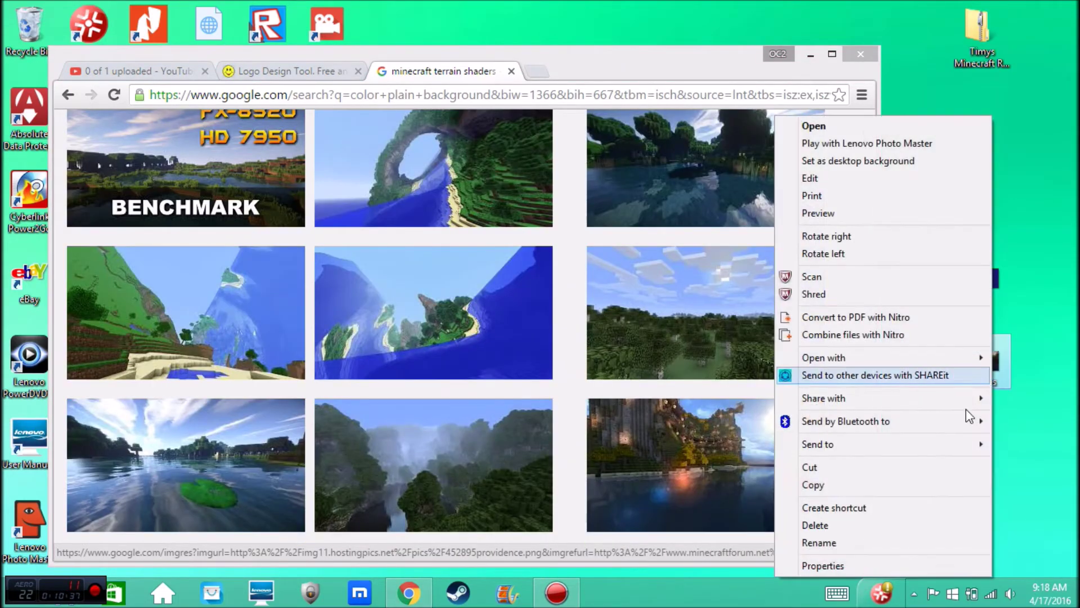
left_click(885, 543)
type("mapp")
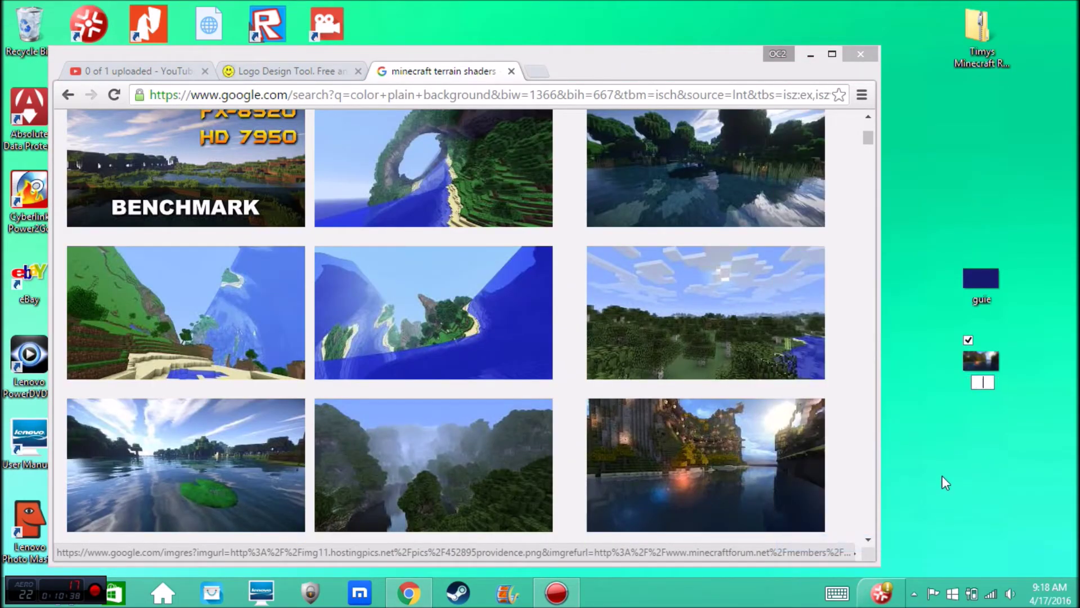
key("Return")
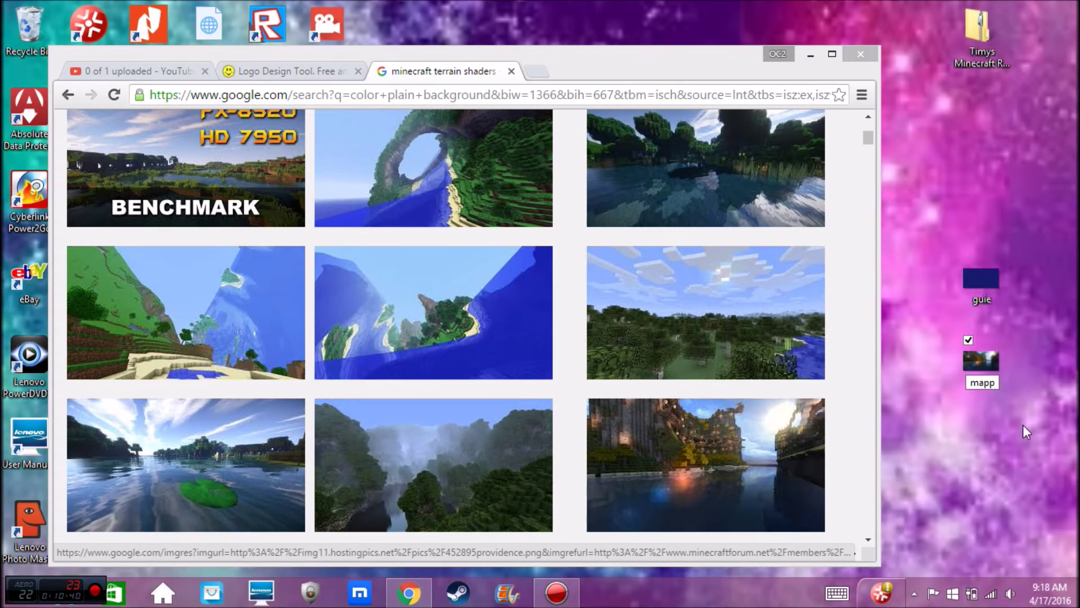
Maximize the browser and replace the image search with "minecraft items transparent"
left_click(832, 54)
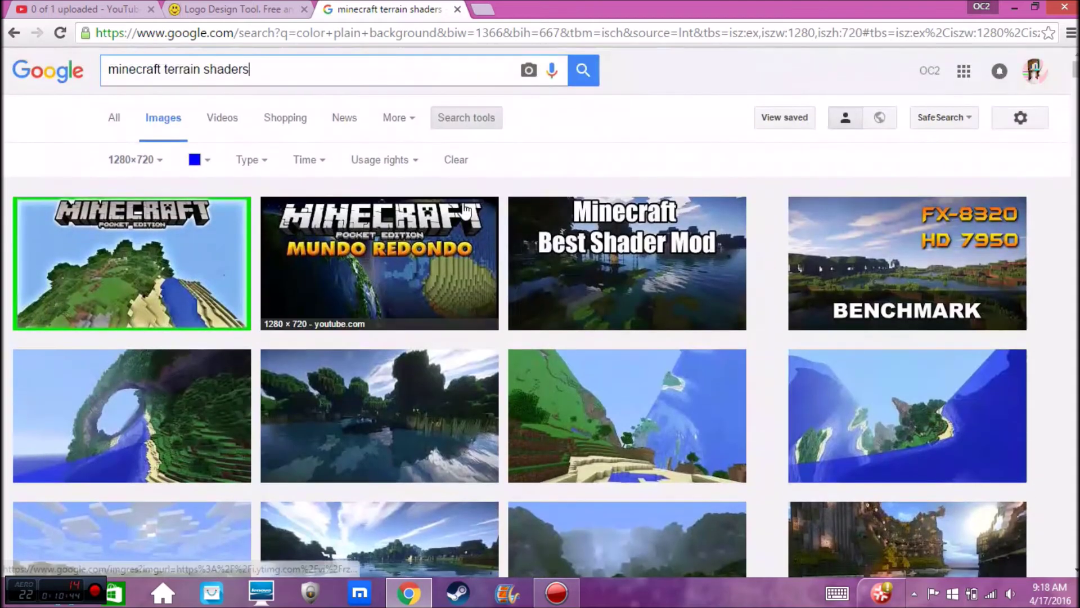
left_click(304, 69)
key("BackSpace")
key("BackSpace")
key("BackSpace")
key("BackSpace")
key("BackSpace")
key("BackSpace")
key("BackSpace")
key("BackSpace")
key("BackSpace")
key("BackSpace")
key("BackSpace")
key("BackSpace")
key("BackSpace")
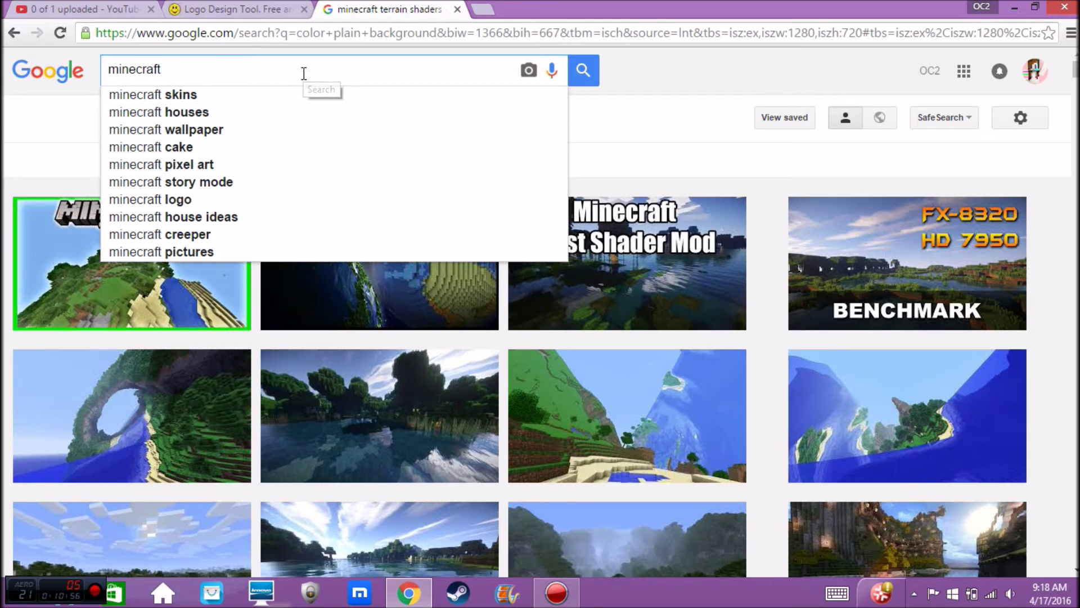
type("items ")
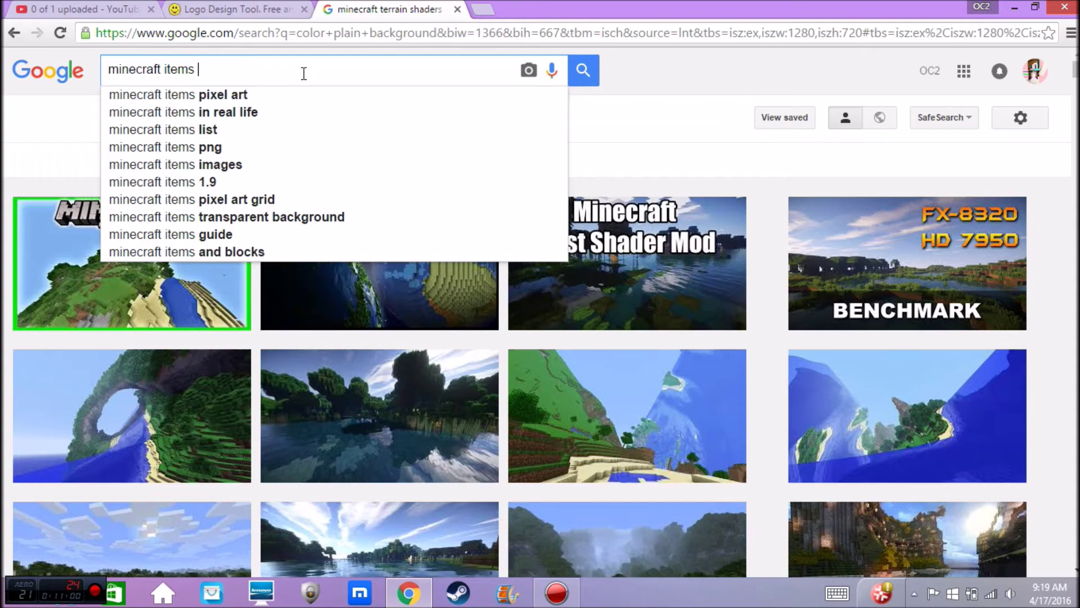
type("trans")
type("parent")
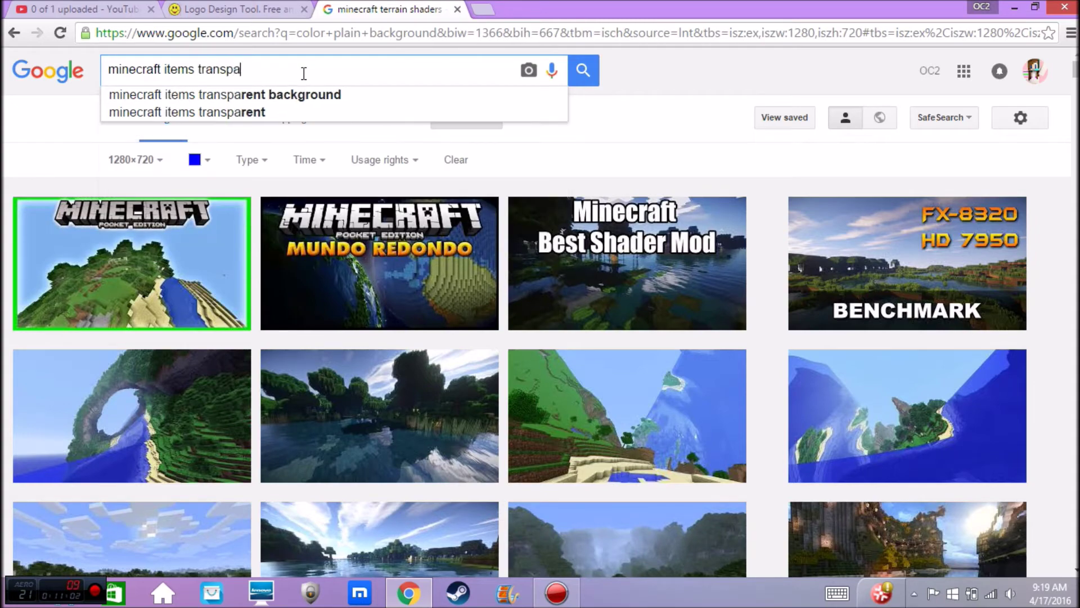
key("Return")
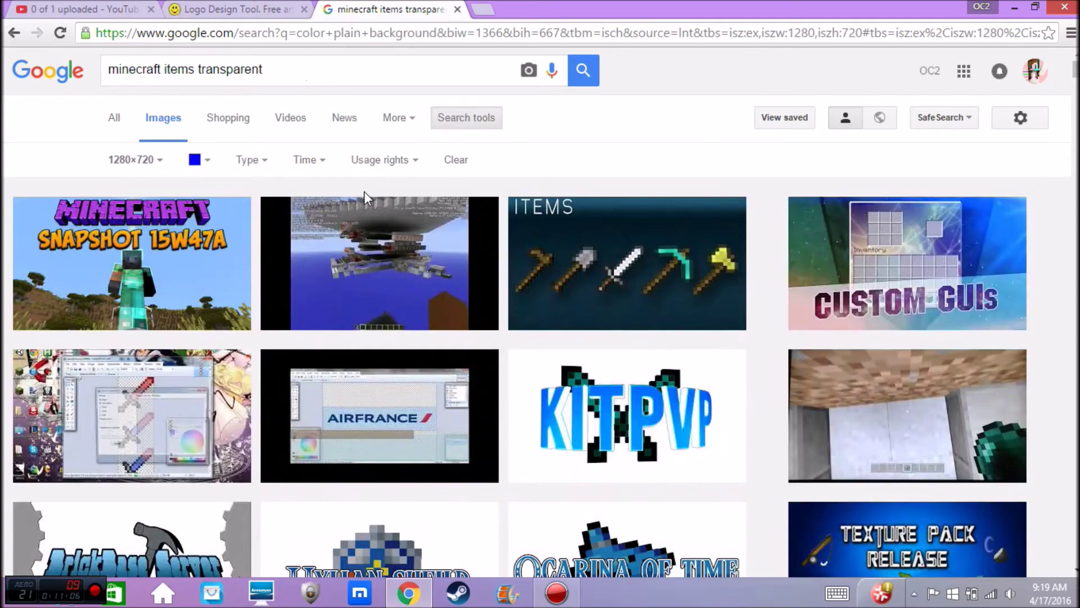
Look through the transparent item image results and preview the blue "JANDA" lettering
scroll(242, 208, "down", 4)
scroll(252, 226, "down", 6)
scroll(558, 286, "down", 6)
scroll(579, 290, "down", 1)
scroll(580, 292, "up", 1)
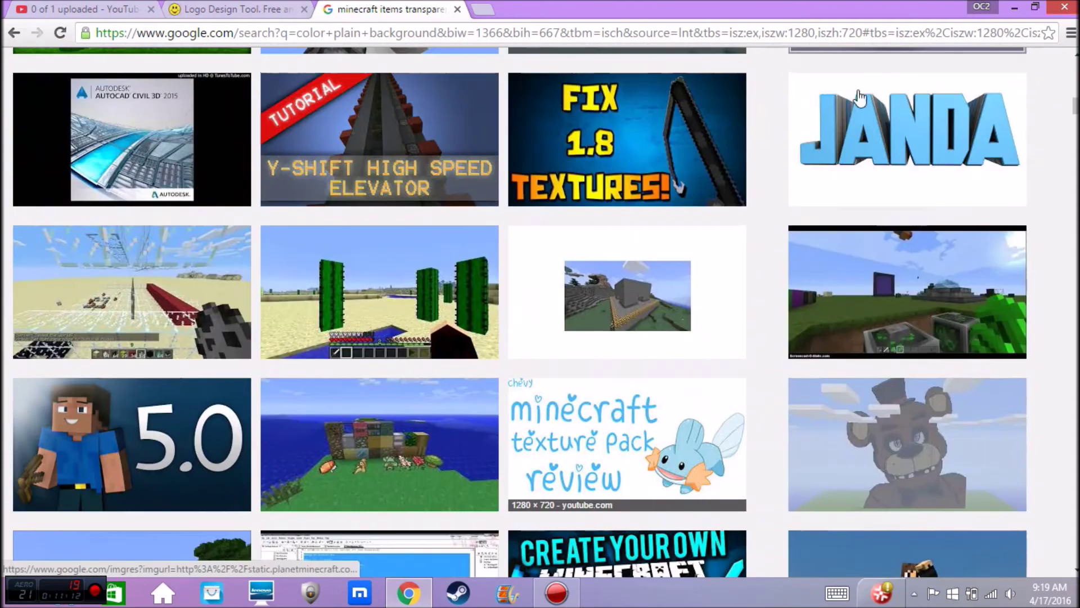
left_click(909, 137)
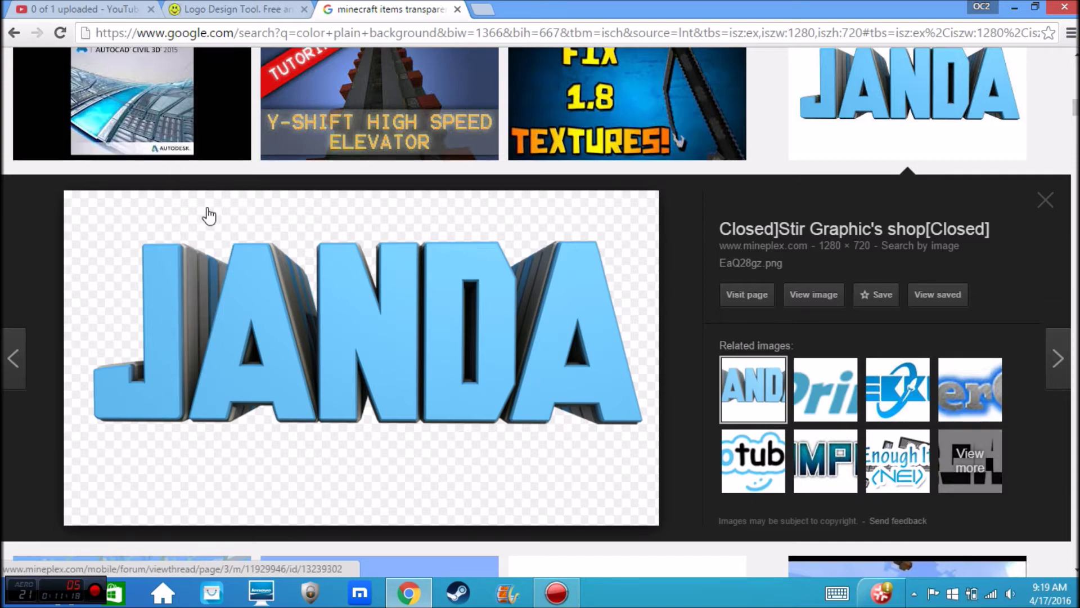
scroll(542, 253, "up", 15)
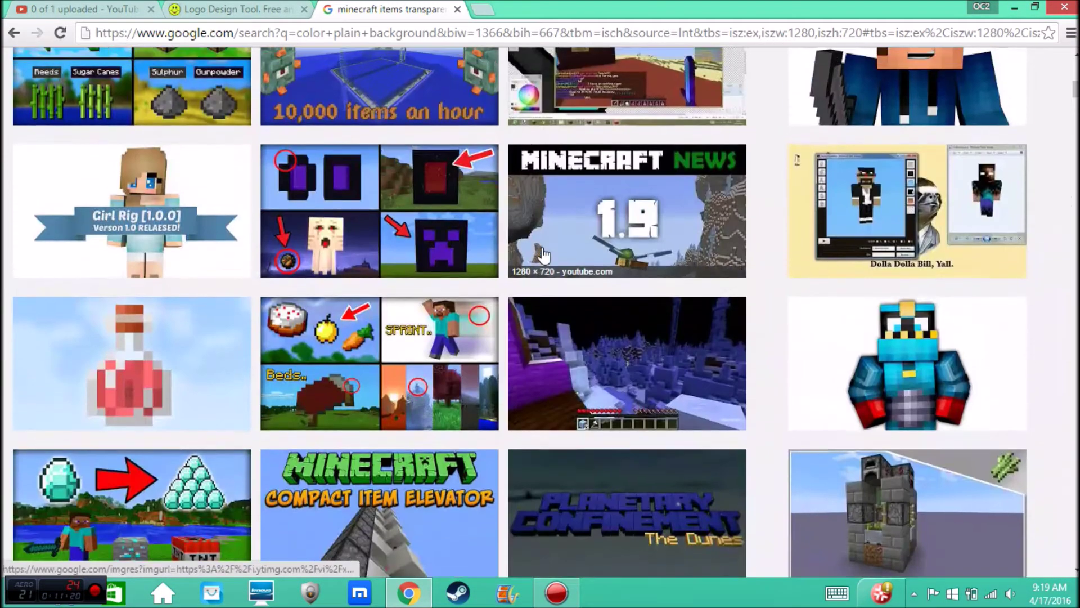
scroll(546, 257, "up", 5)
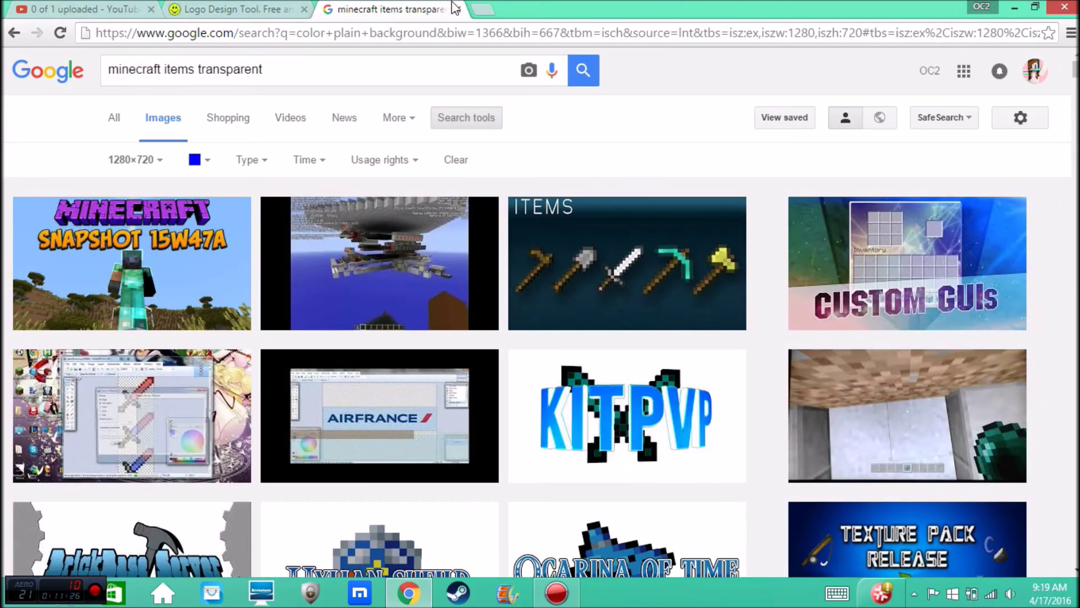
Replace the image search with "nova skins"
left_click(344, 64)
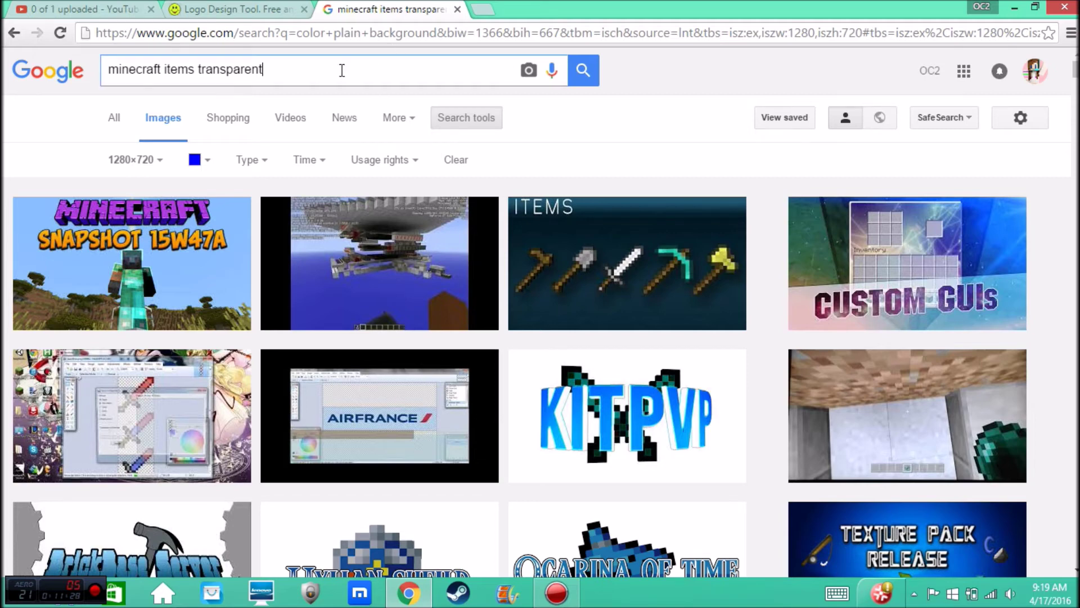
key("BackSpace")
key("BackSpace")
key("BackSpace")
key("BackSpace")
key("BackSpace")
key("BackSpace")
key("BackSpace")
key("BackSpace")
key("BackSpace")
key("BackSpace")
key("BackSpace")
key("BackSpace")
key("BackSpace")
key("BackSpace")
key("BackSpace")
key("BackSpace")
key("BackSpace")
key("BackSpace")
key("BackSpace")
key("BackSpace")
key("BackSpace")
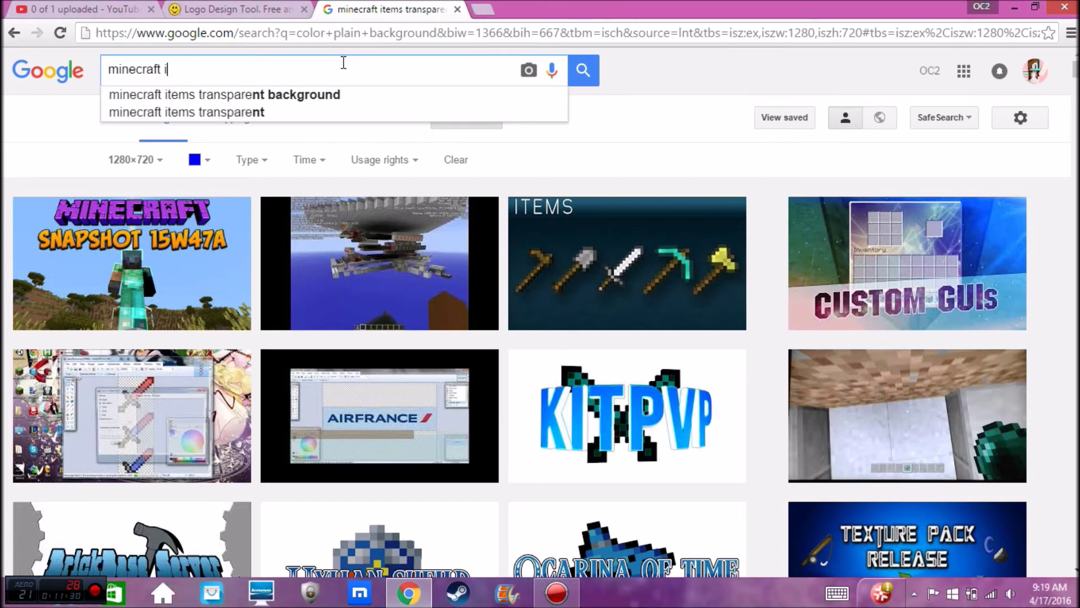
key("BackSpace")
key("BackSpace")
key("BackSpace")
key("BackSpace")
key("BackSpace")
type("n")
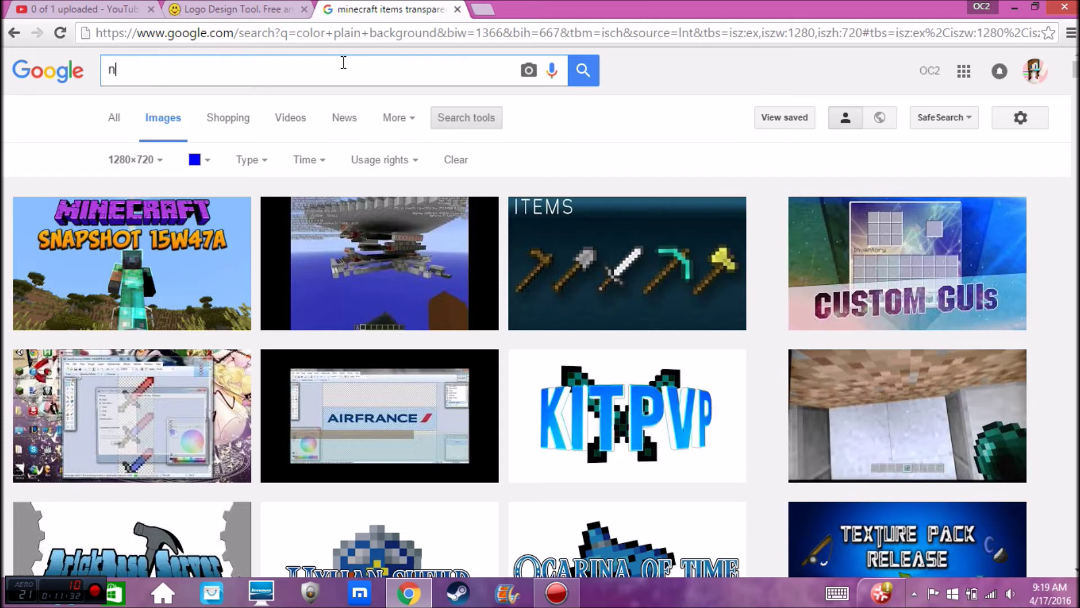
type("ova skins")
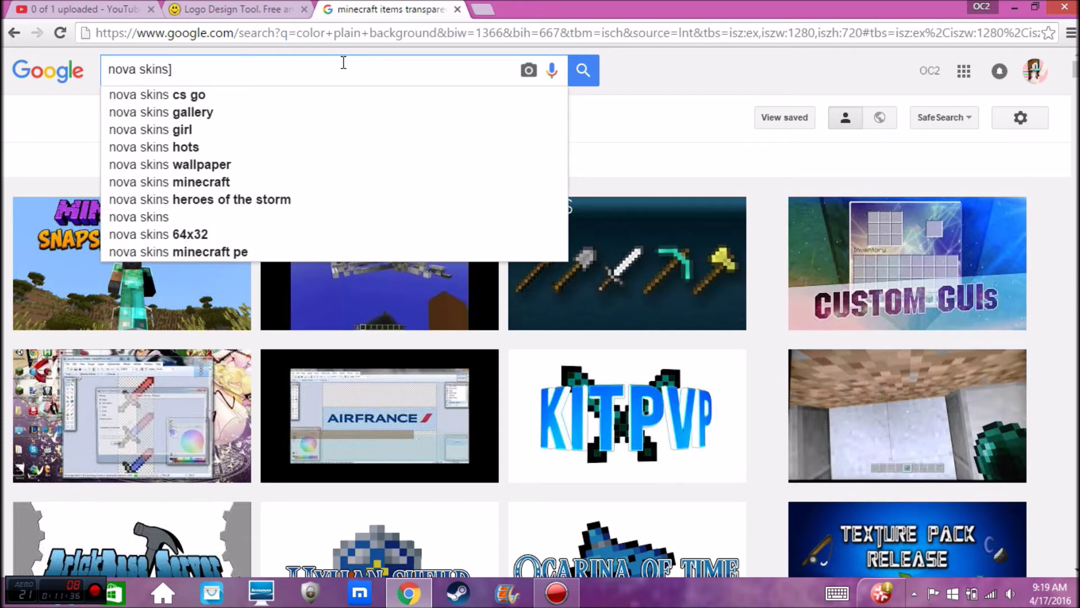
key("Return")
key("Return")
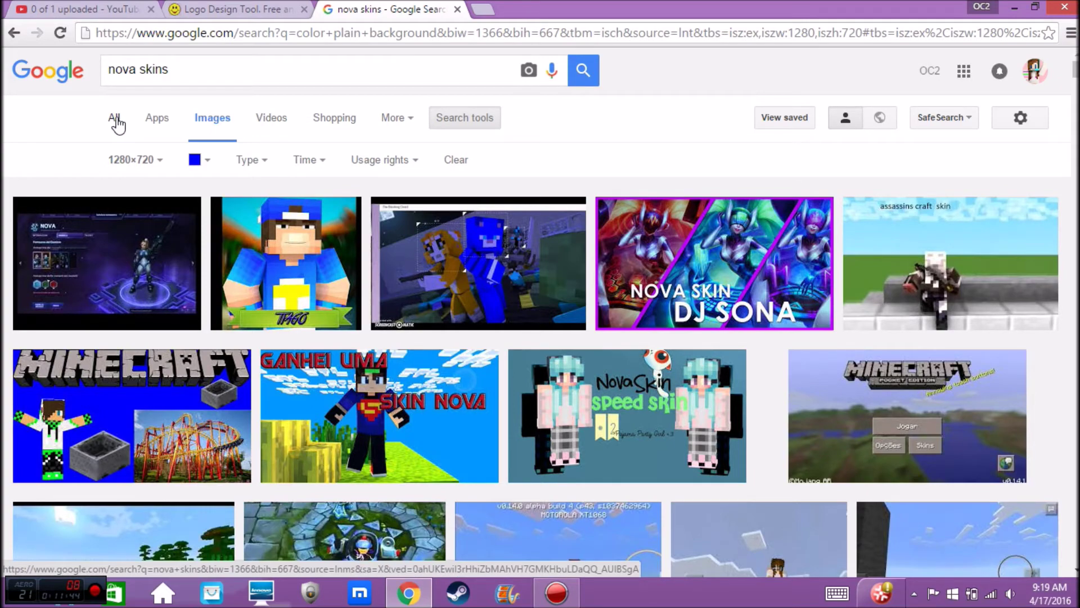
Switch from image results to all web results and open the "Minecraft Skin Editor - Nova Skin" site
left_click(115, 118)
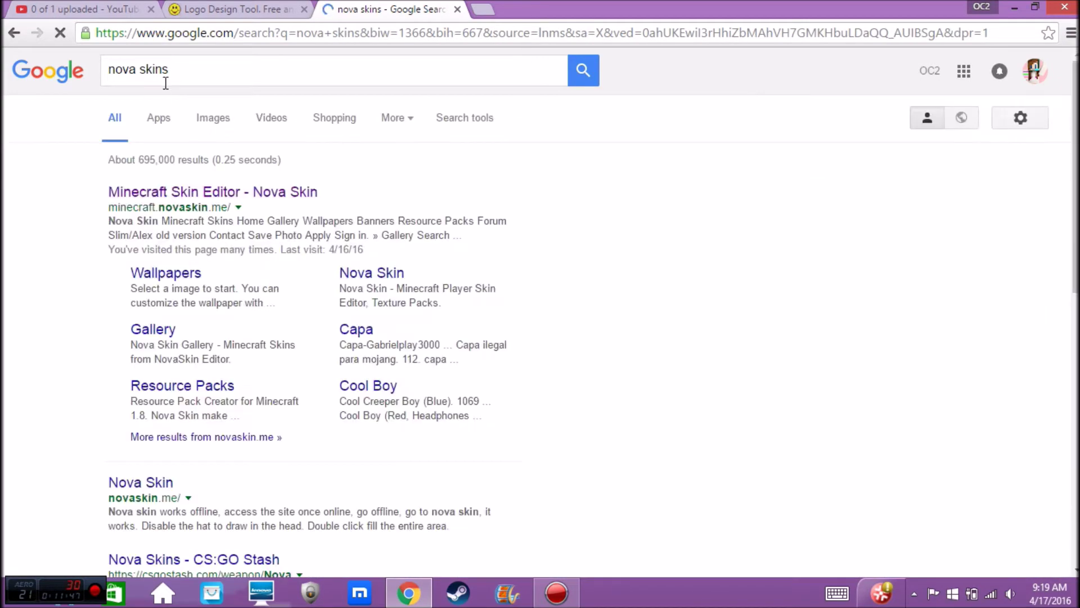
scroll(157, 209, "down", 2)
scroll(158, 210, "up", 2)
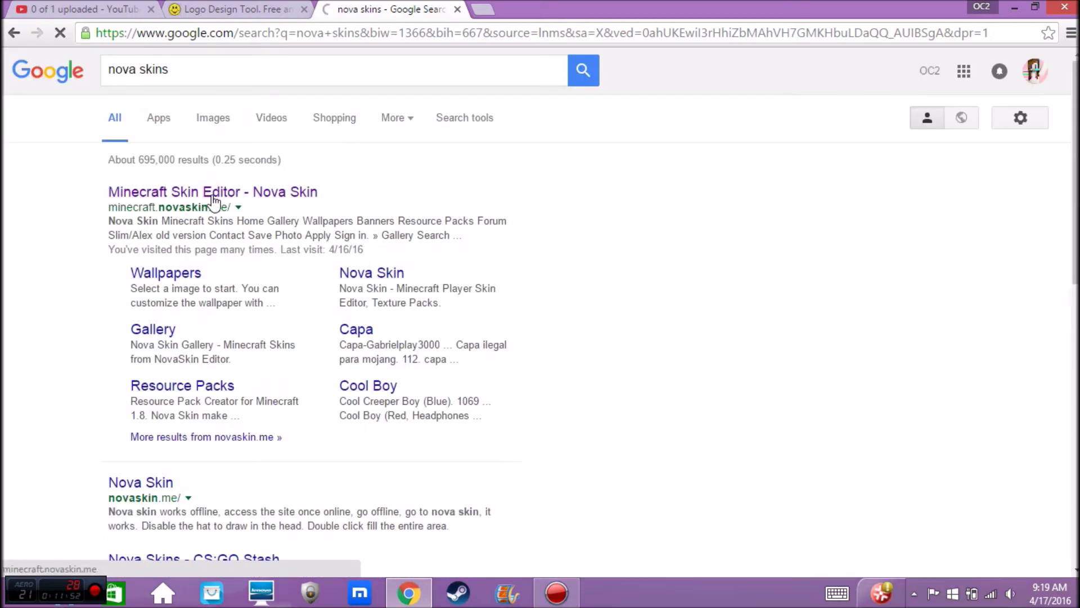
left_click(236, 195)
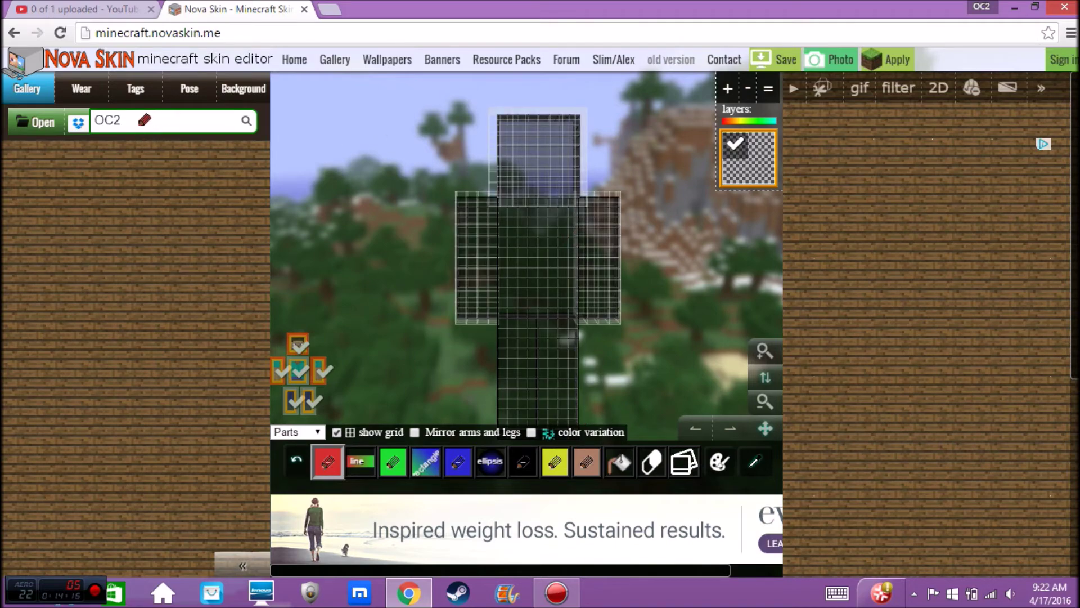
Search the skin gallery for "OC2" and load the "OC2 skin" player skin into the editor
left_click(146, 122)
key("Return")
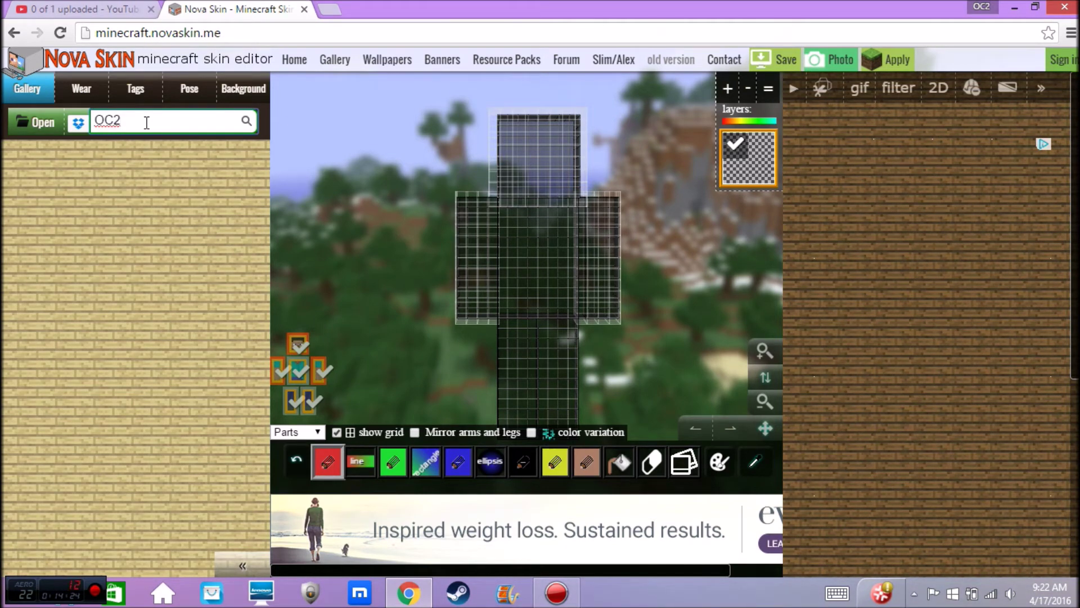
key("Return")
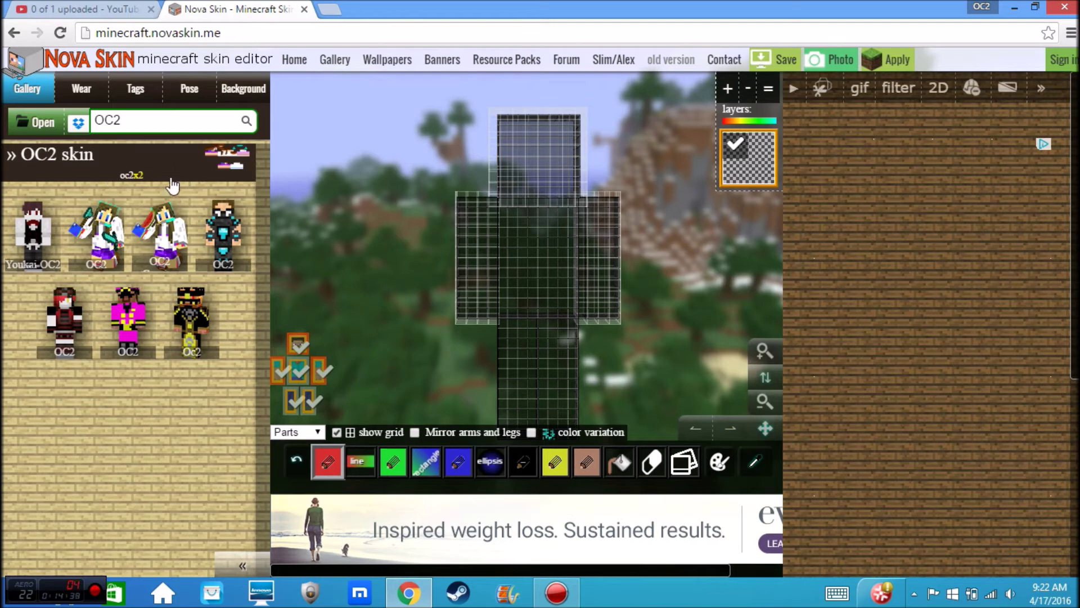
left_click(227, 162)
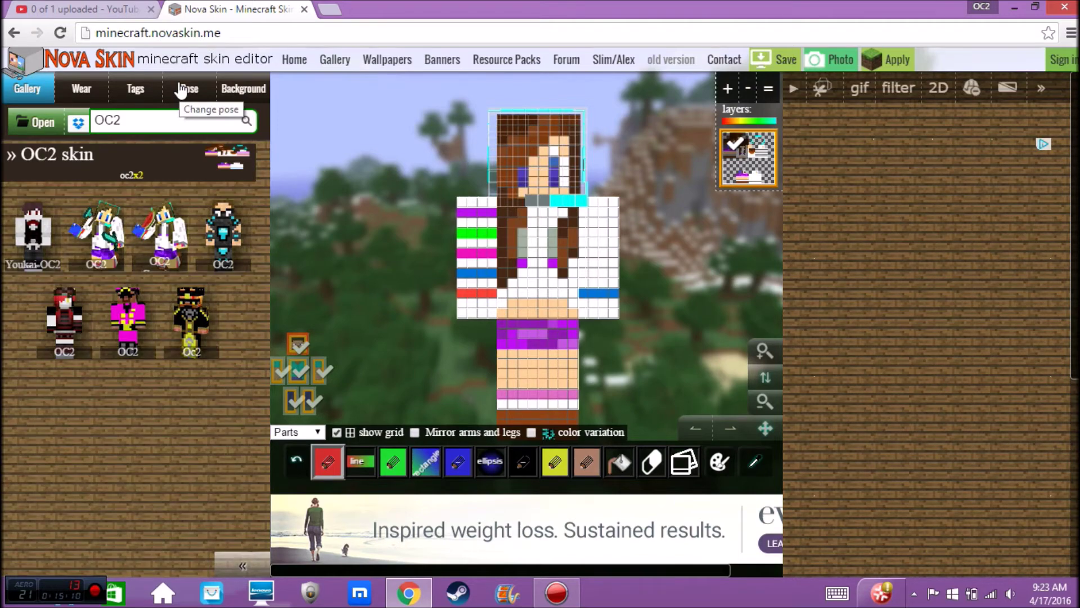
Give the character a random pose and put a diamond sword in its left hand
left_click(180, 90)
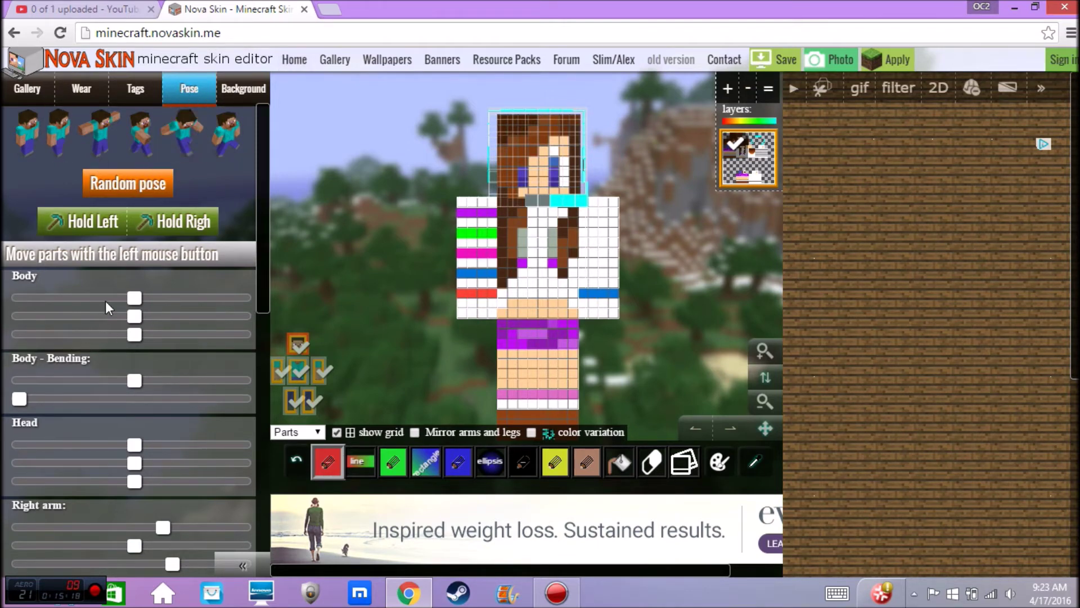
left_click(144, 187)
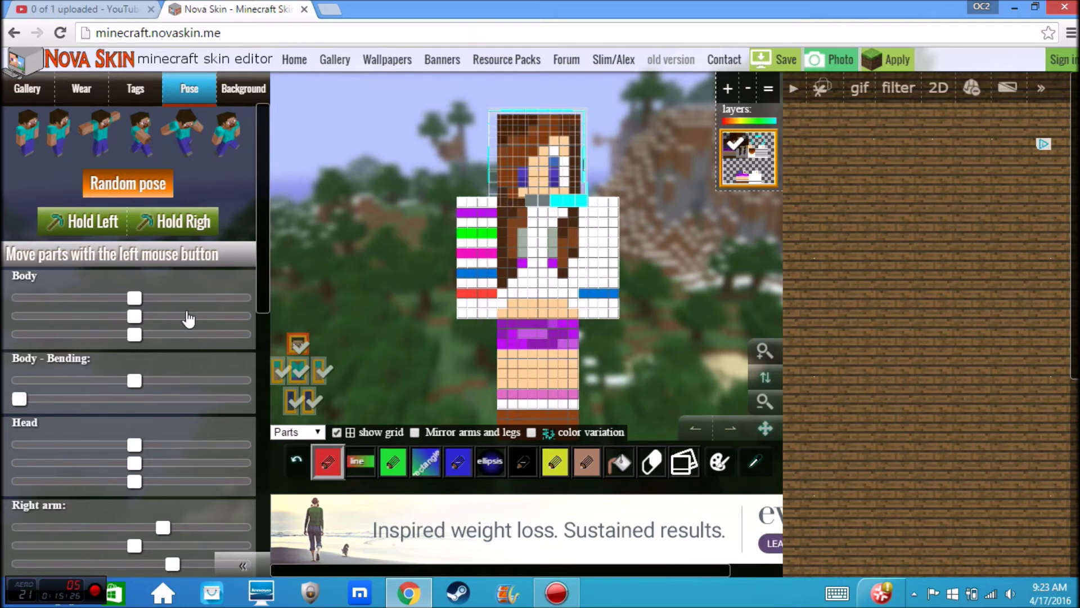
scroll(187, 317, "down", 1)
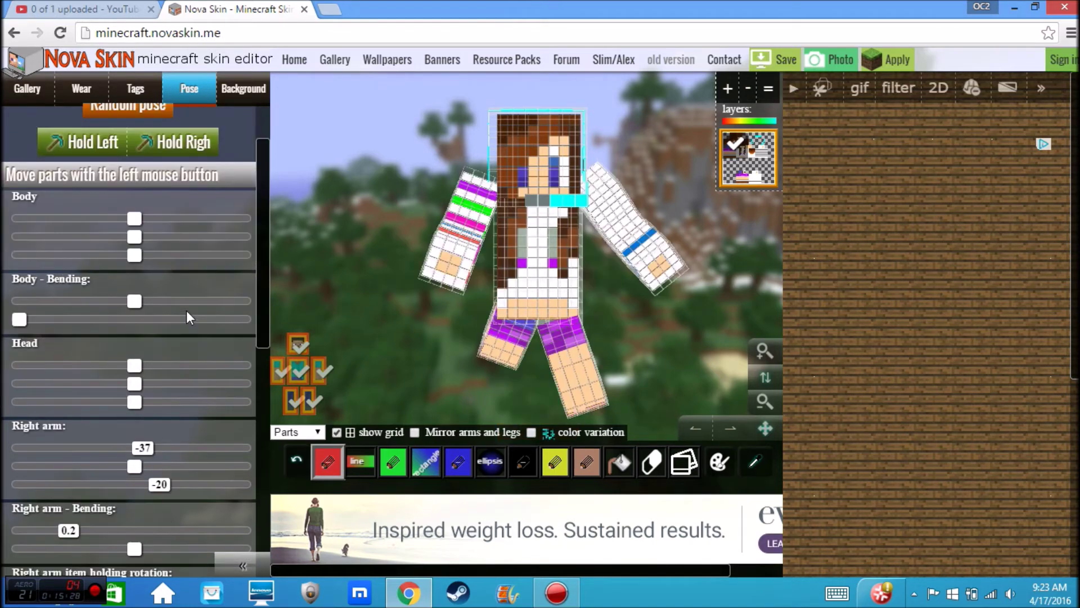
scroll(187, 309, "up", 3)
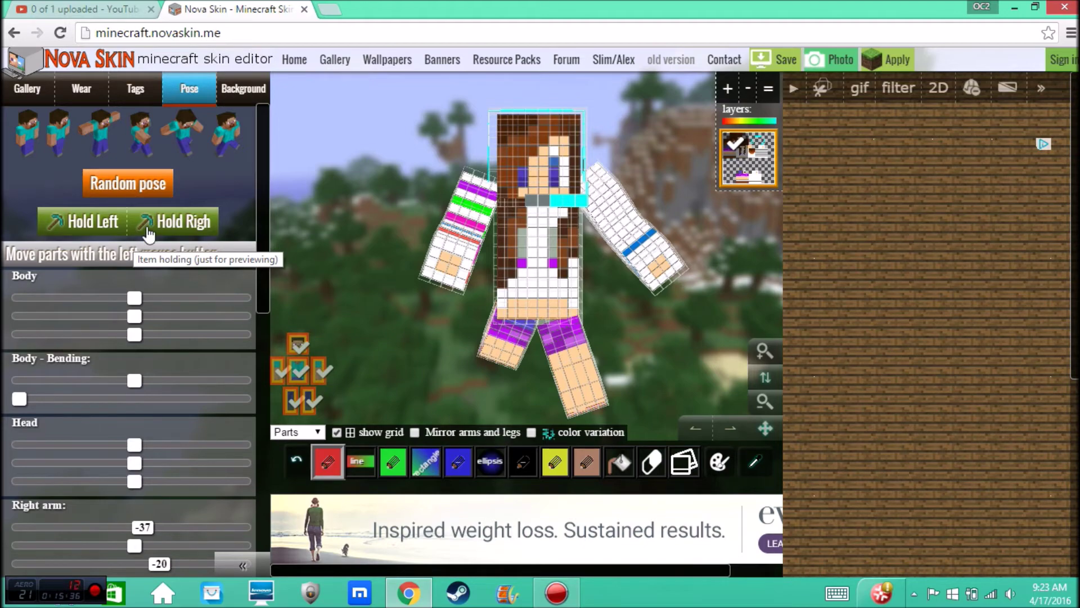
left_click(104, 225)
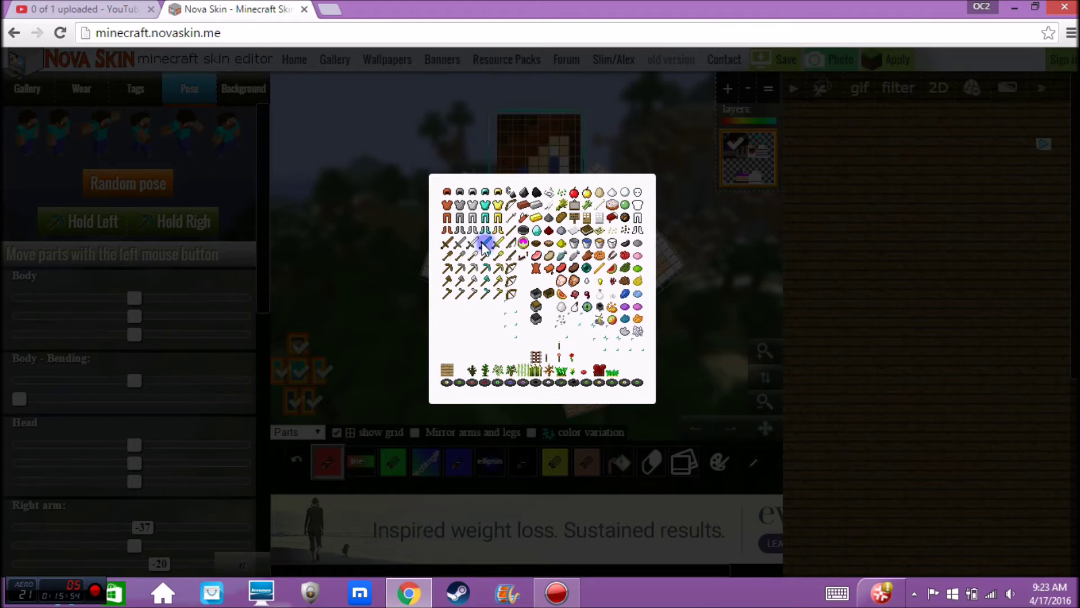
left_click(482, 246)
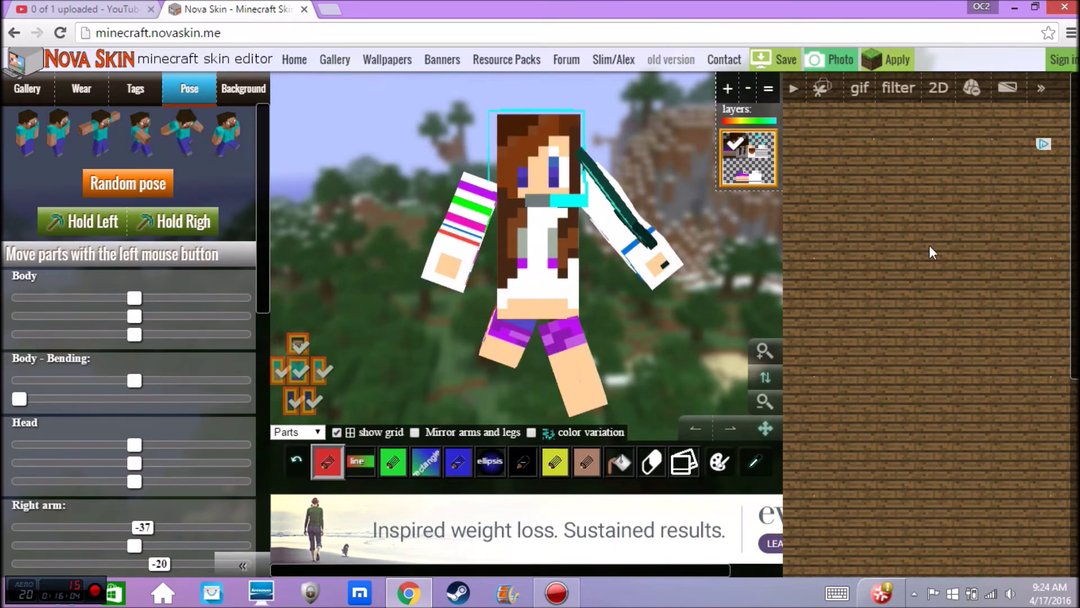
Generate a photo of the posed character, save it as an image, and close the preview
left_click(829, 64)
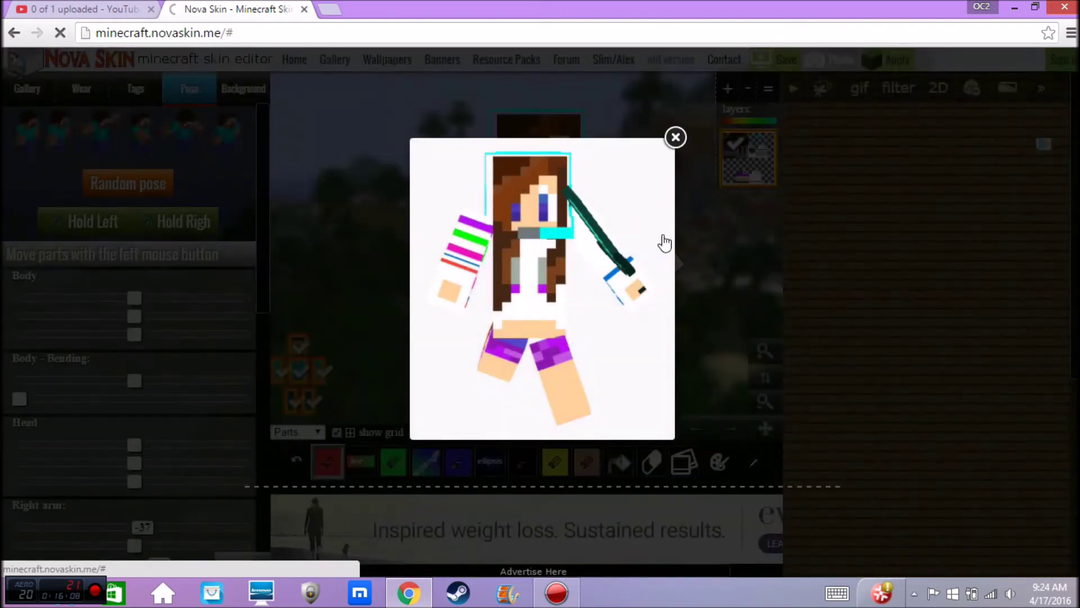
right_click(553, 292)
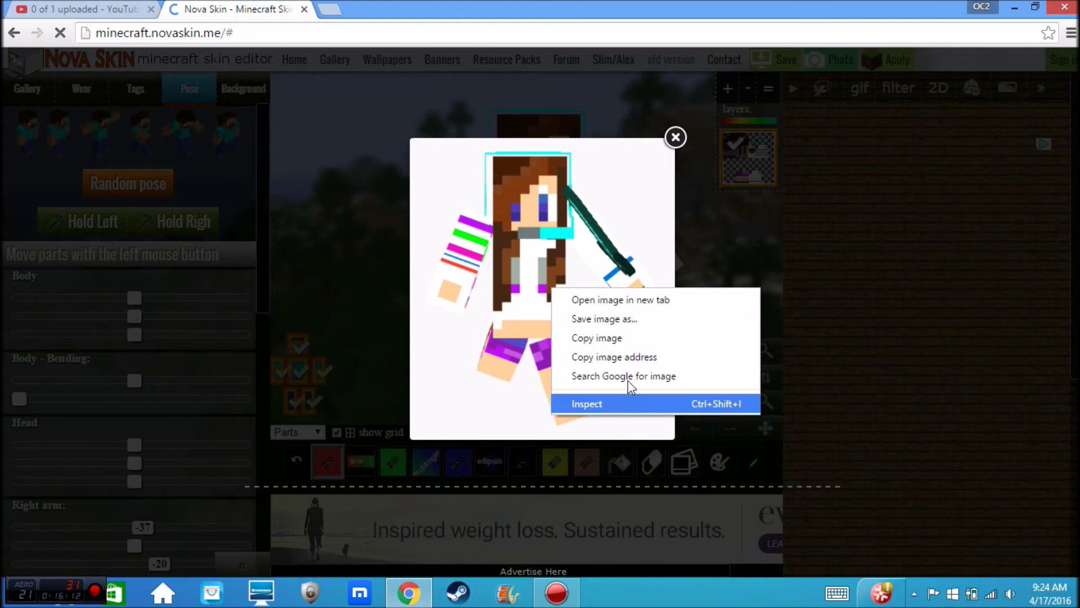
left_click(641, 321)
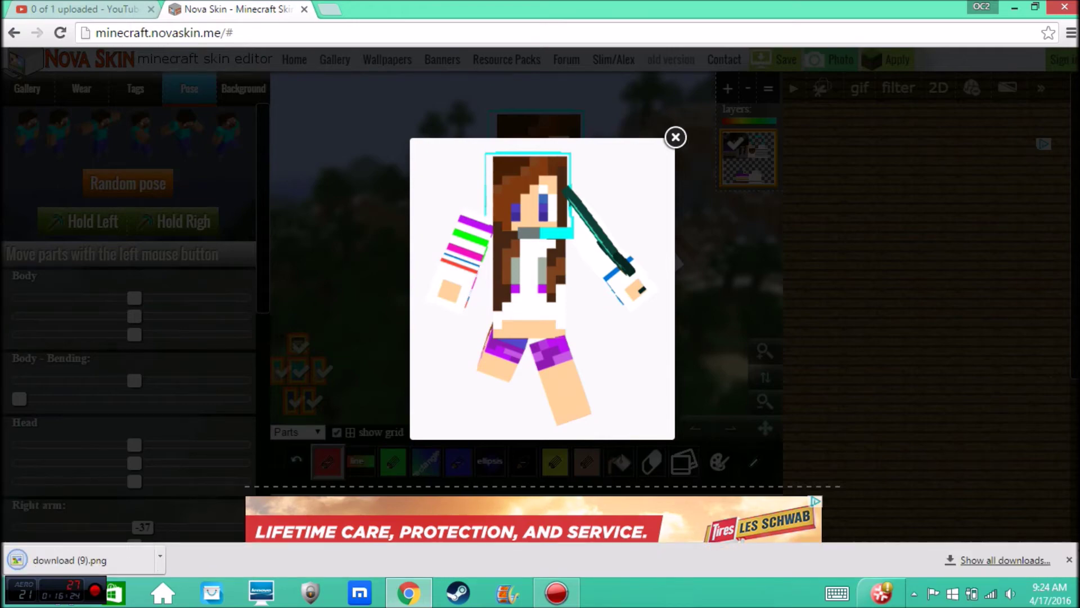
left_click(1069, 560)
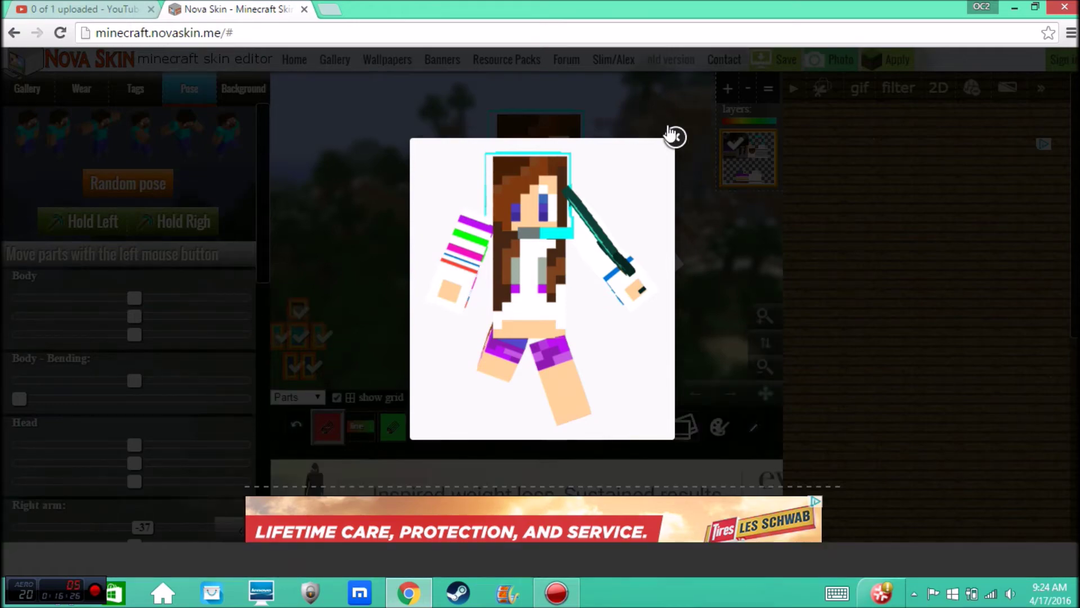
left_click(675, 137)
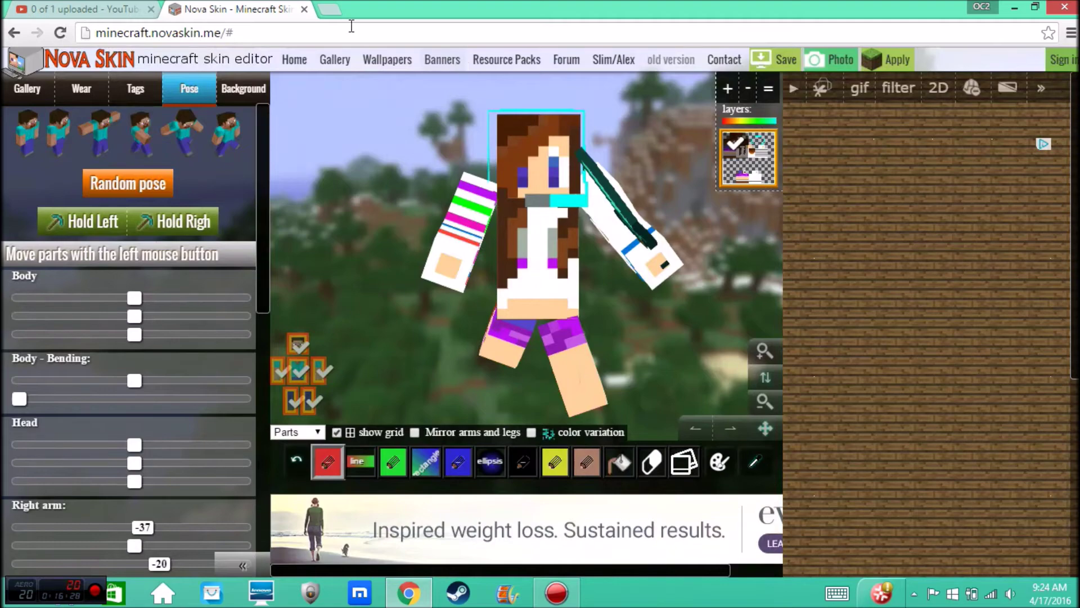
Open a new browser tab and close the Nova Skin tab
left_click(329, 10)
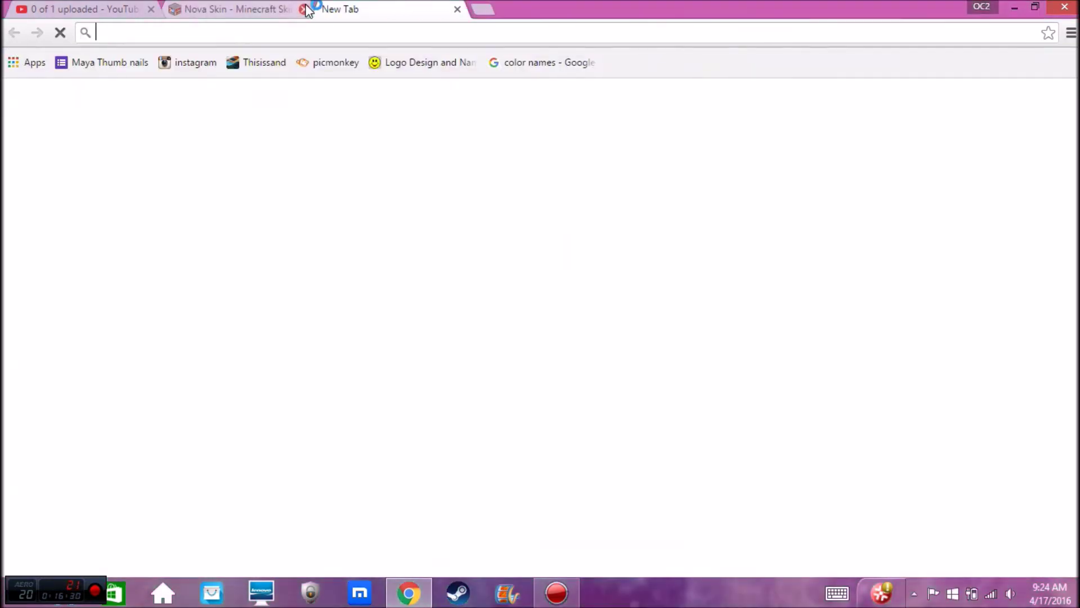
left_click(303, 9)
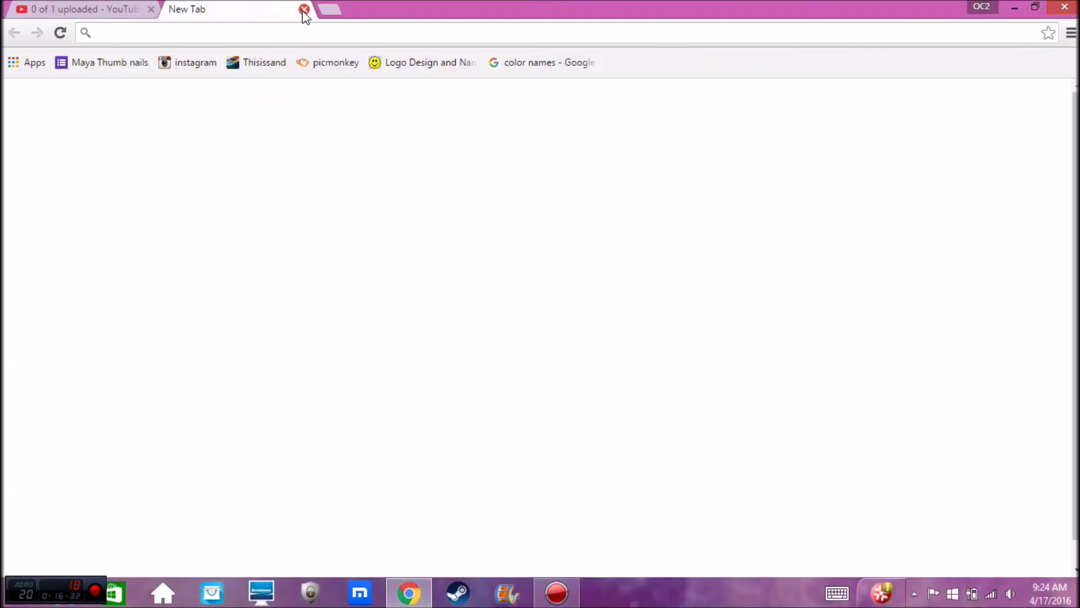
left_click(304, 9)
left_click(179, 9)
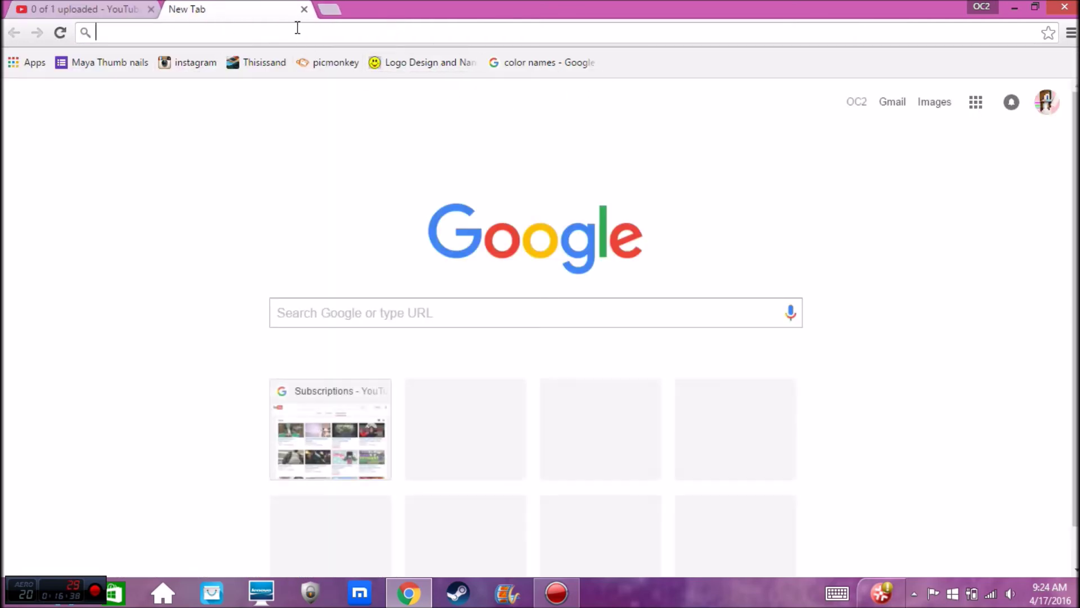
Search for "cute tumblr patterns" and show the image results
type("cut")
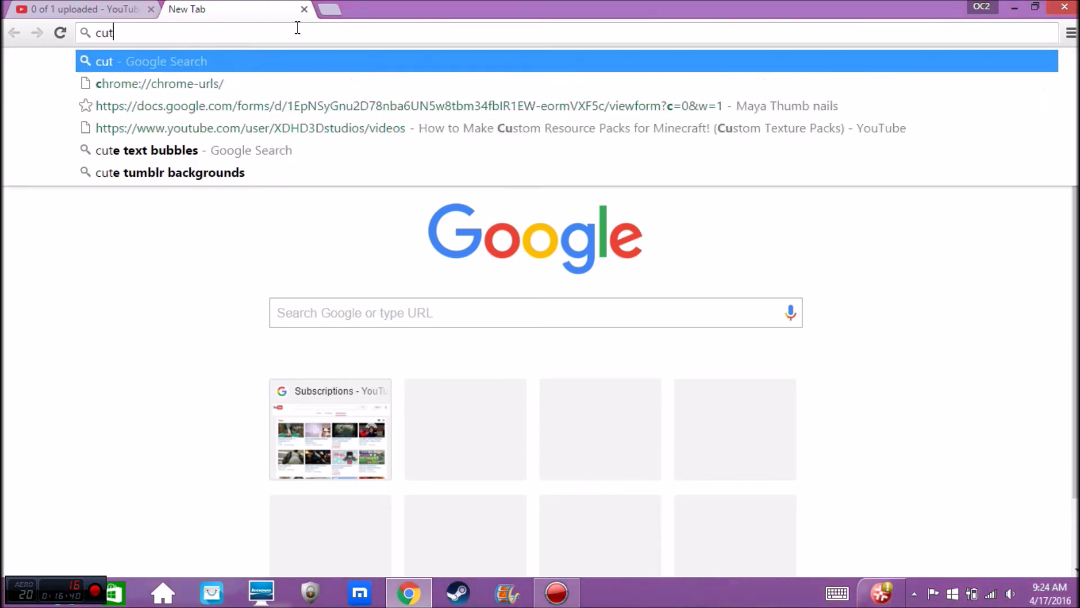
type("e tumbl")
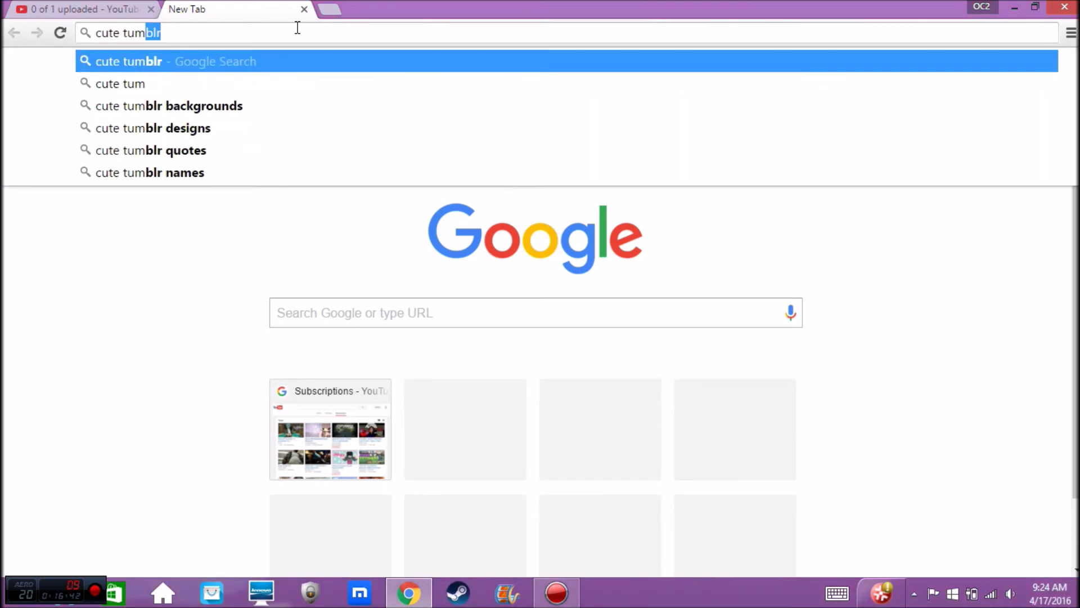
type("r ")
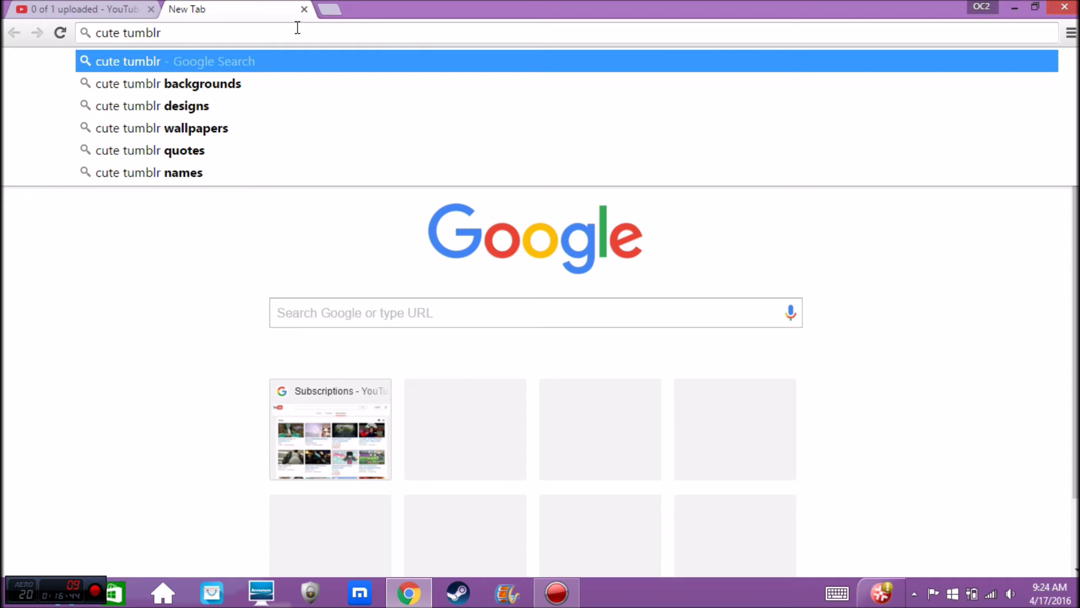
type("patter")
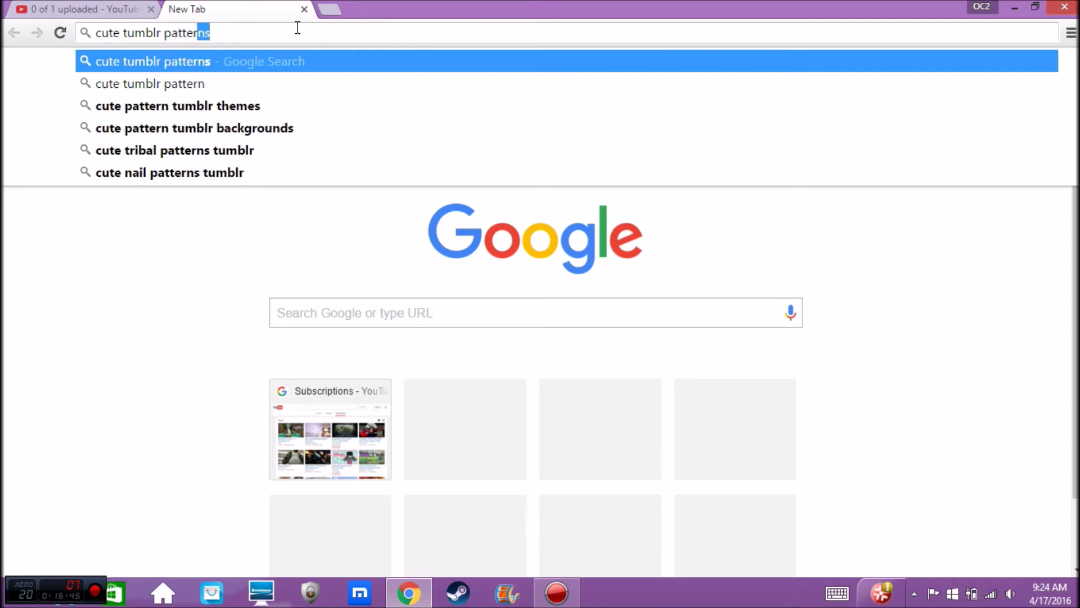
type("ns")
key("Return")
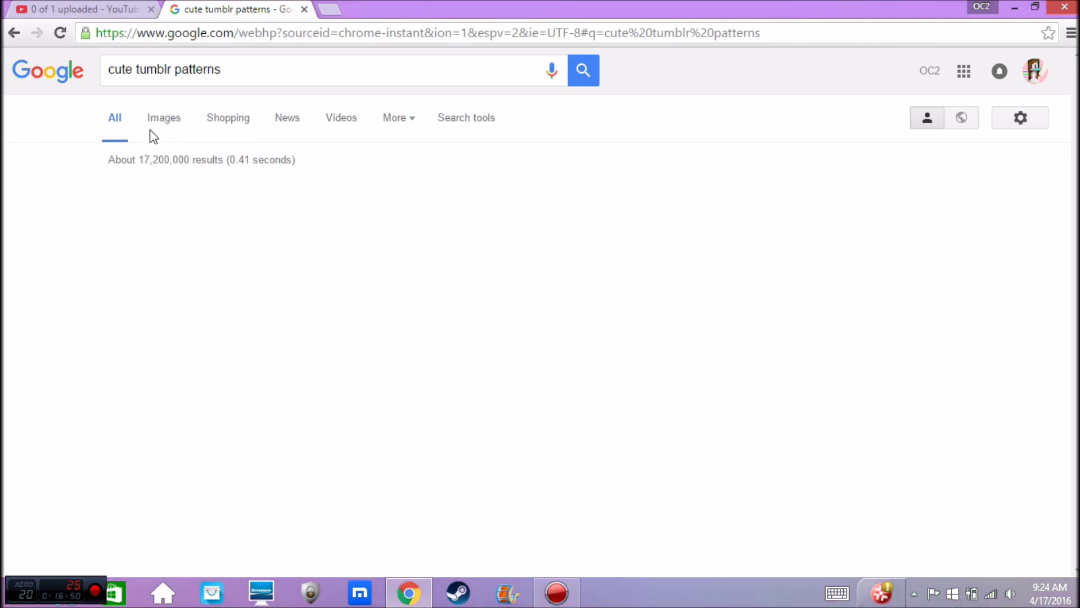
left_click(164, 121)
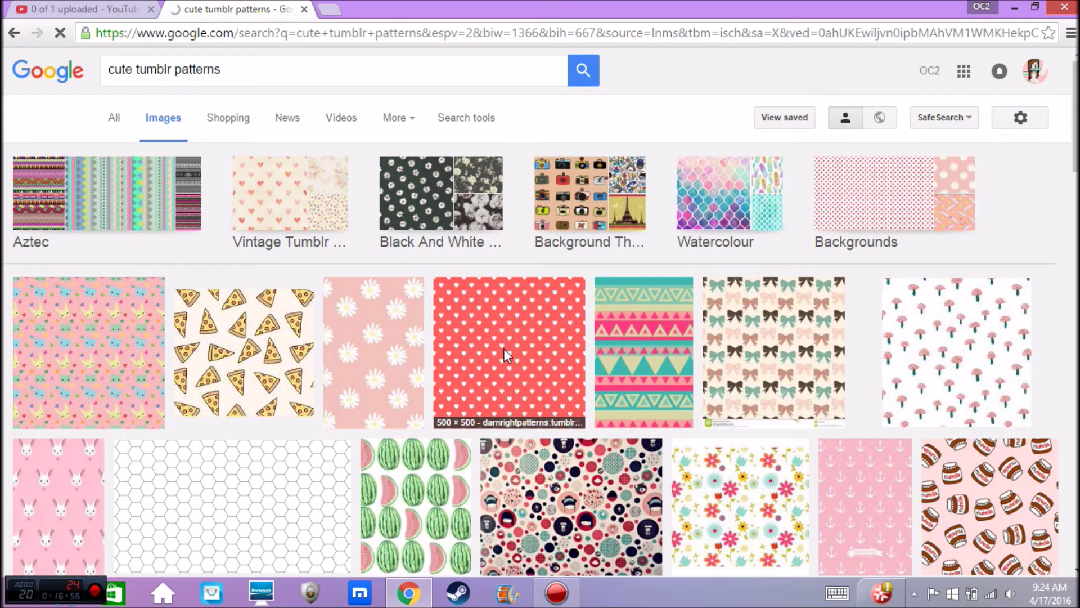
Save the 1600 × 1600 "Cute animal pattern wallpaper" fox image from the results
scroll(504, 349, "down", 4)
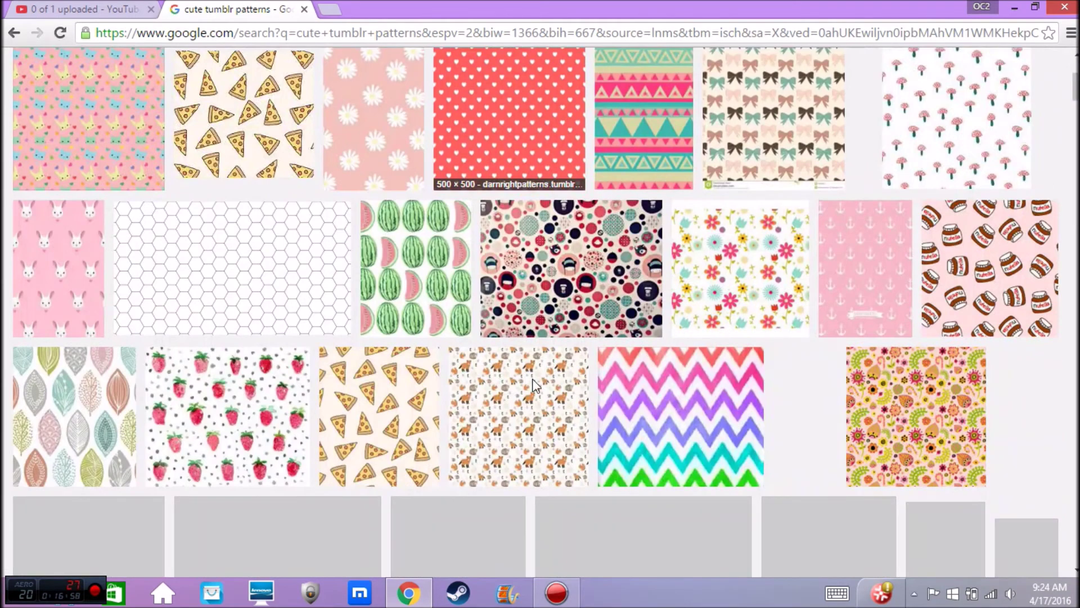
left_click(539, 416)
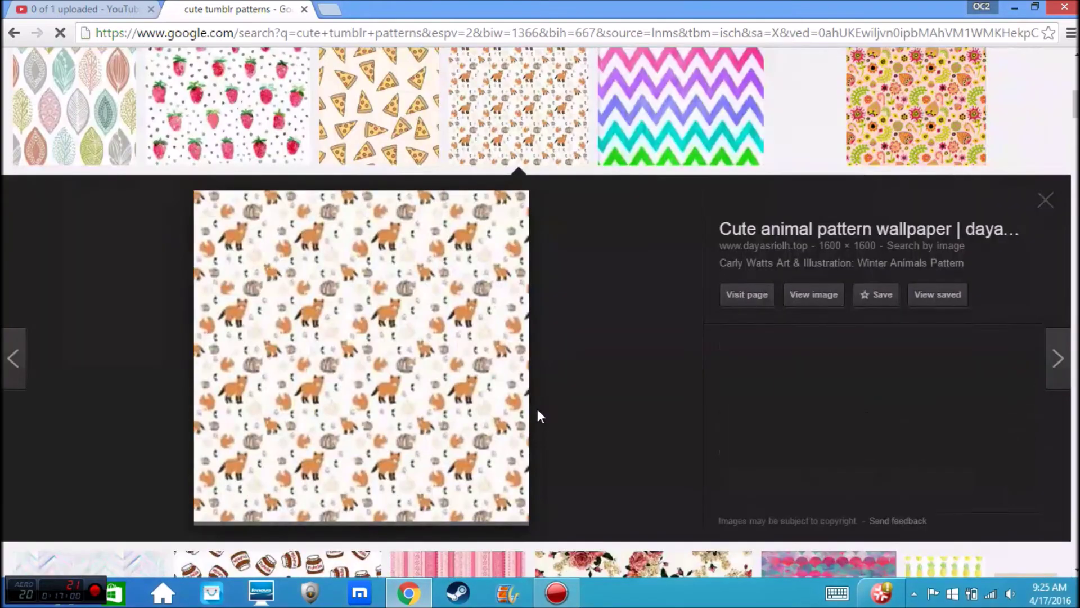
right_click(367, 371)
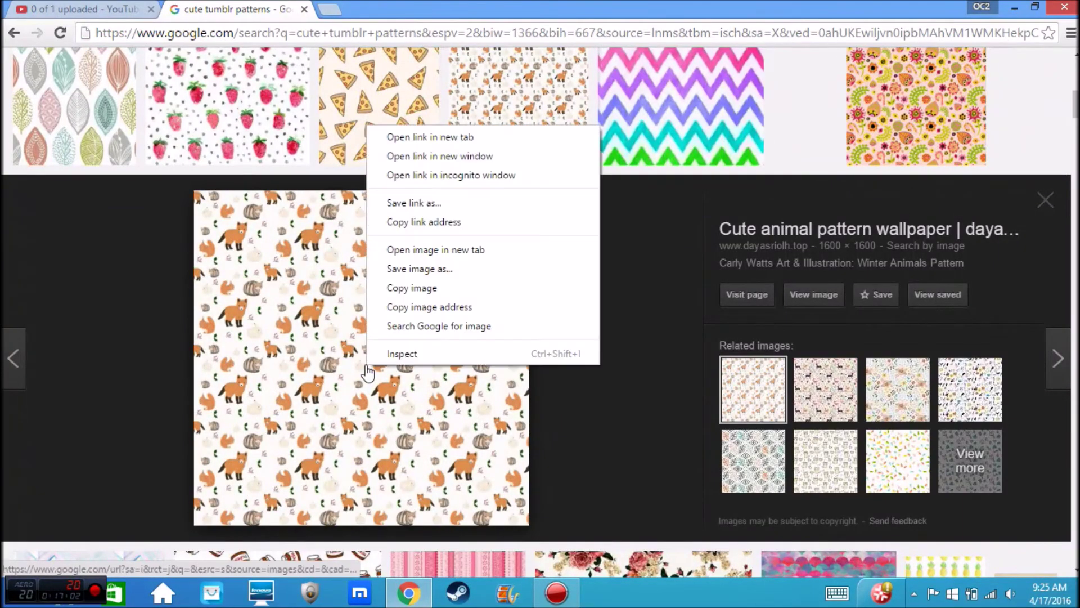
left_click(402, 270)
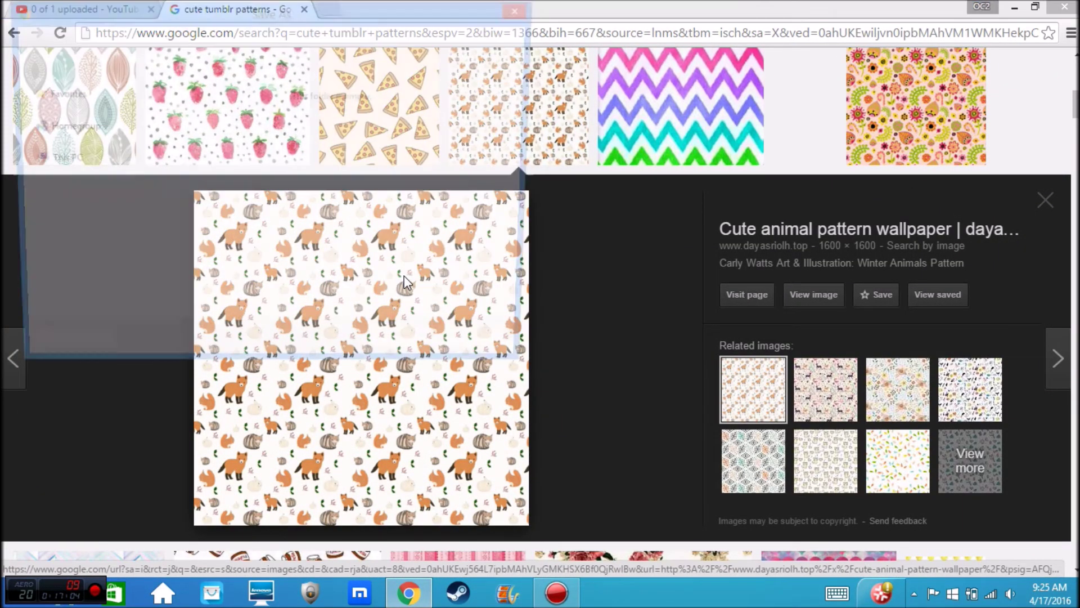
left_click(393, 354)
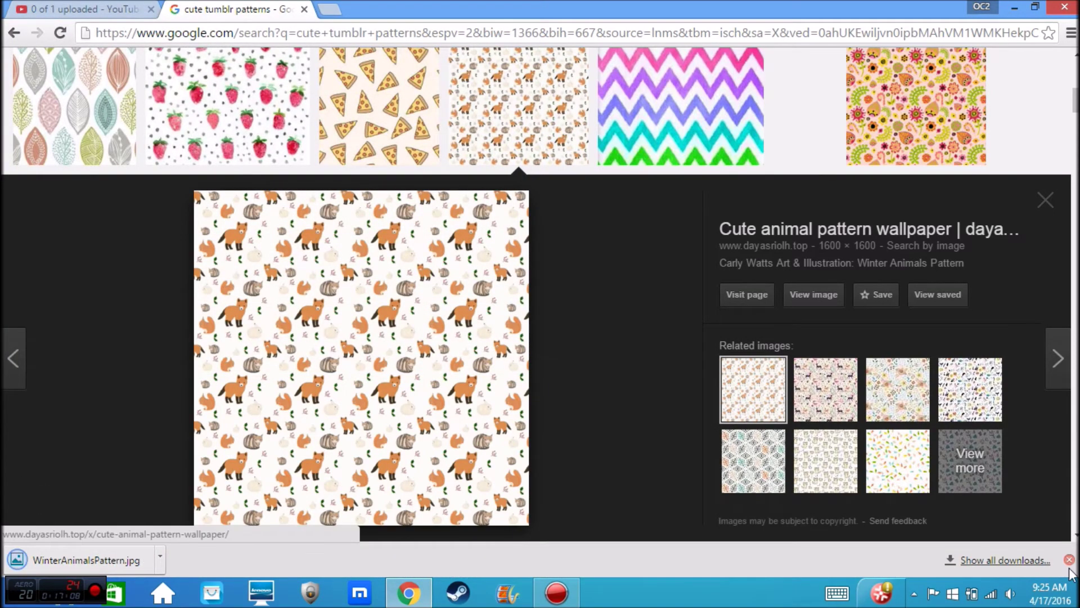
left_click(1068, 561)
Save the 800 × 695 "Cute Tumblr Nutella Pattern" image in the "thumb nail stuff" folder
scroll(197, 217, "down", 4)
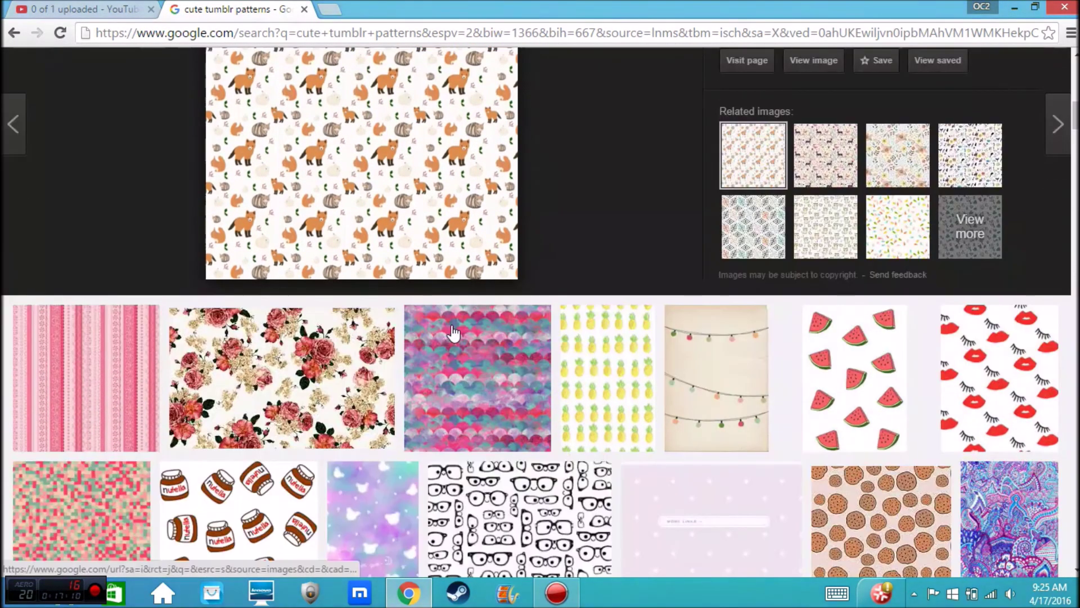
scroll(451, 325, "down", 1)
left_click(228, 469)
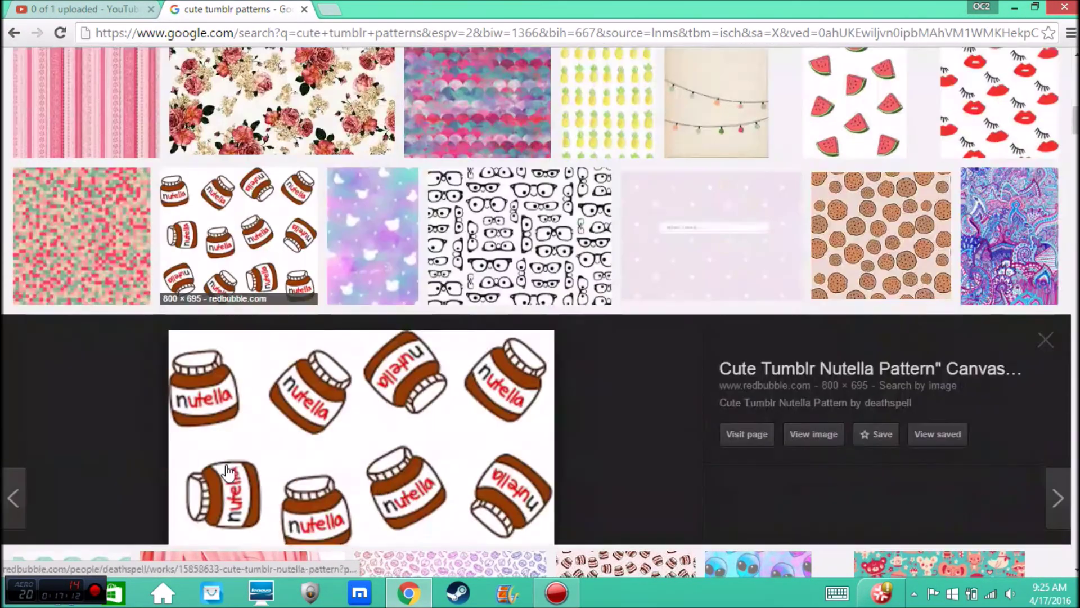
right_click(332, 386)
left_click(419, 287)
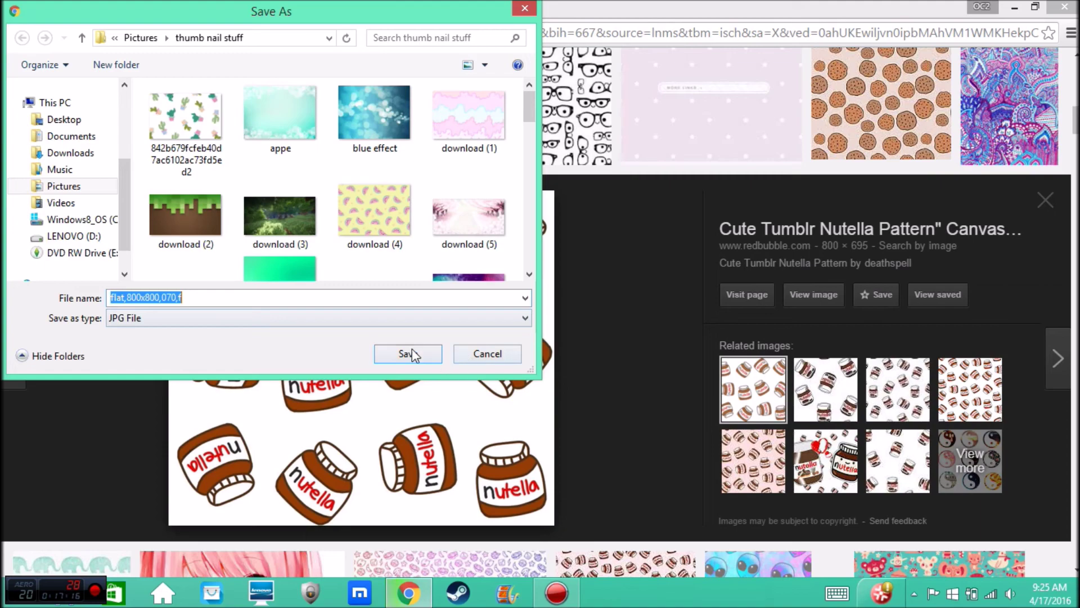
left_click(411, 353)
scroll(471, 335, "up", 10)
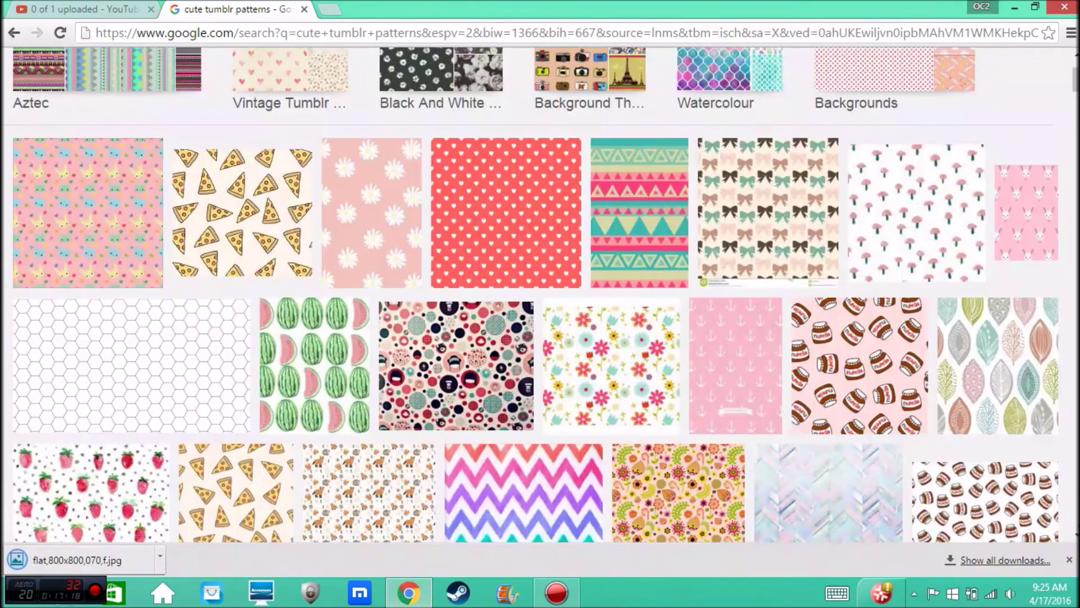
left_click(1068, 560)
Replace the image search with "picmonkey", switch to all web results and open the PicMonkey site
scroll(856, 302, "up", 3)
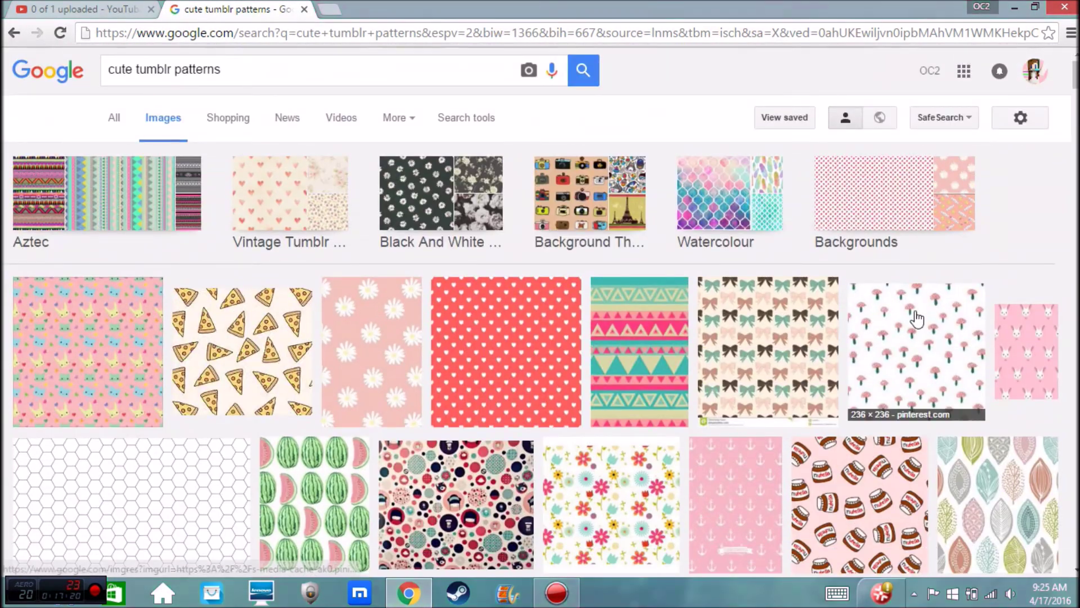
left_click(250, 69)
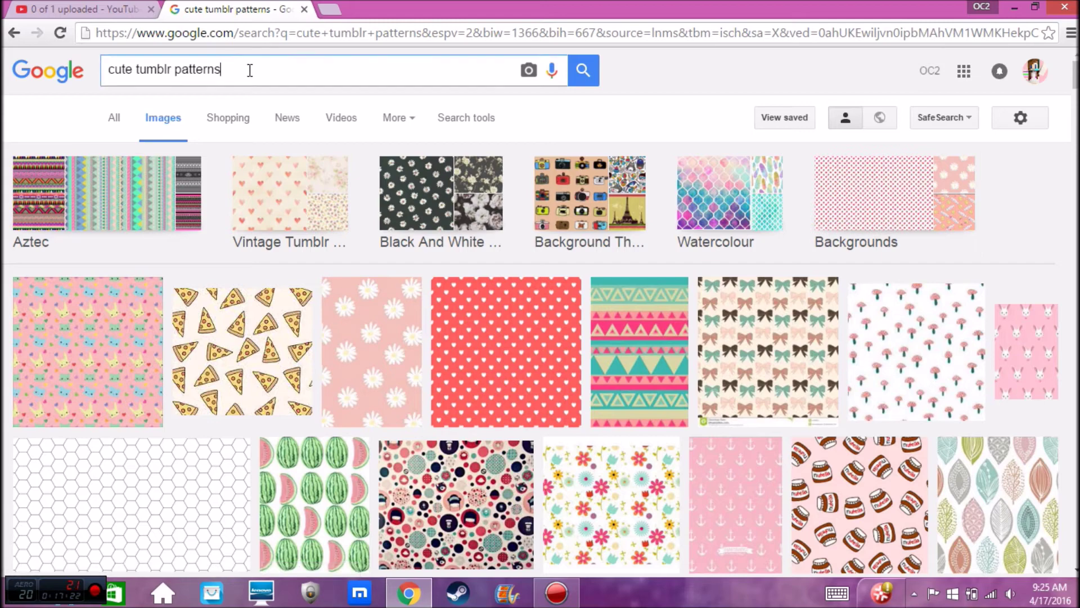
key("BackSpace")
key("BackSpace")
key("BackSpace")
key("BackSpace")
key("BackSpace")
key("BackSpace")
key("BackSpace")
key("BackSpace")
key("BackSpace")
key("BackSpace")
key("BackSpace")
key("BackSpace")
key("BackSpace")
key("BackSpace")
key("BackSpace")
key("BackSpace")
key("BackSpace")
key("BackSpace")
key("BackSpace")
key("BackSpace")
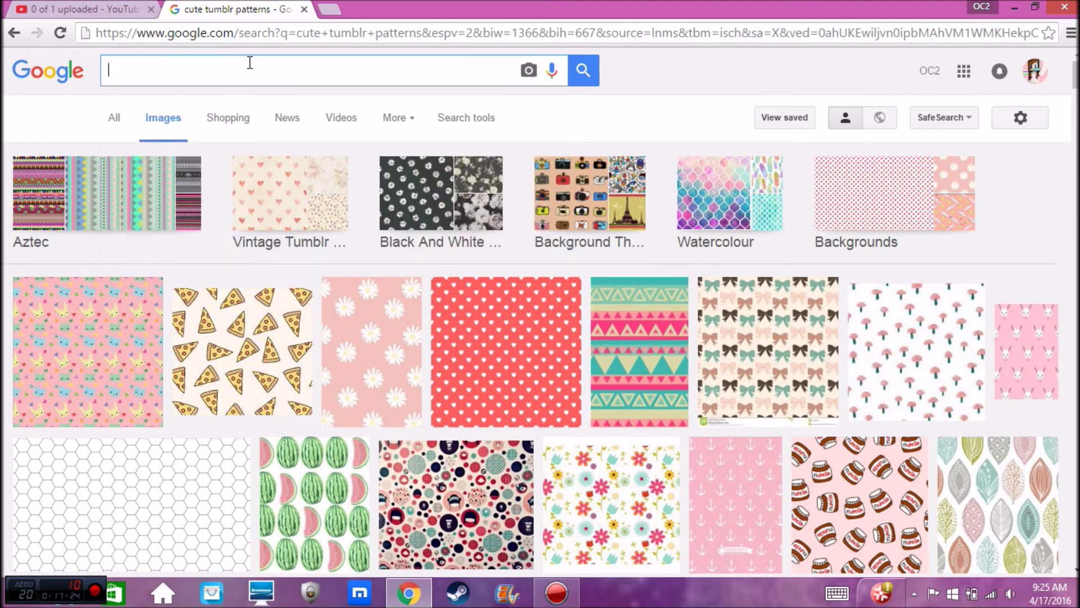
type("picmo")
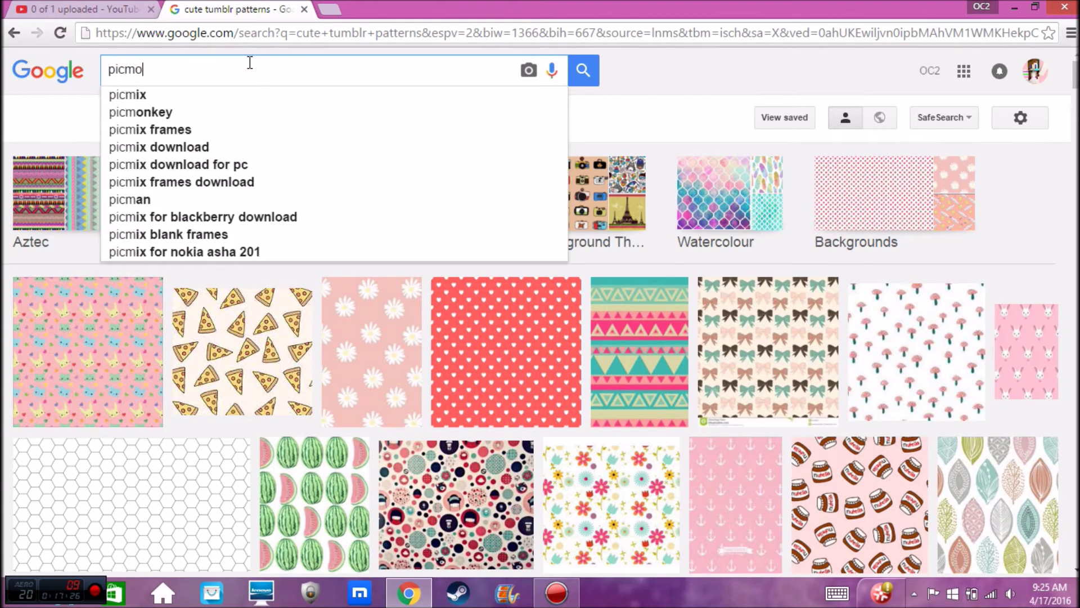
type("nkey")
key("Return")
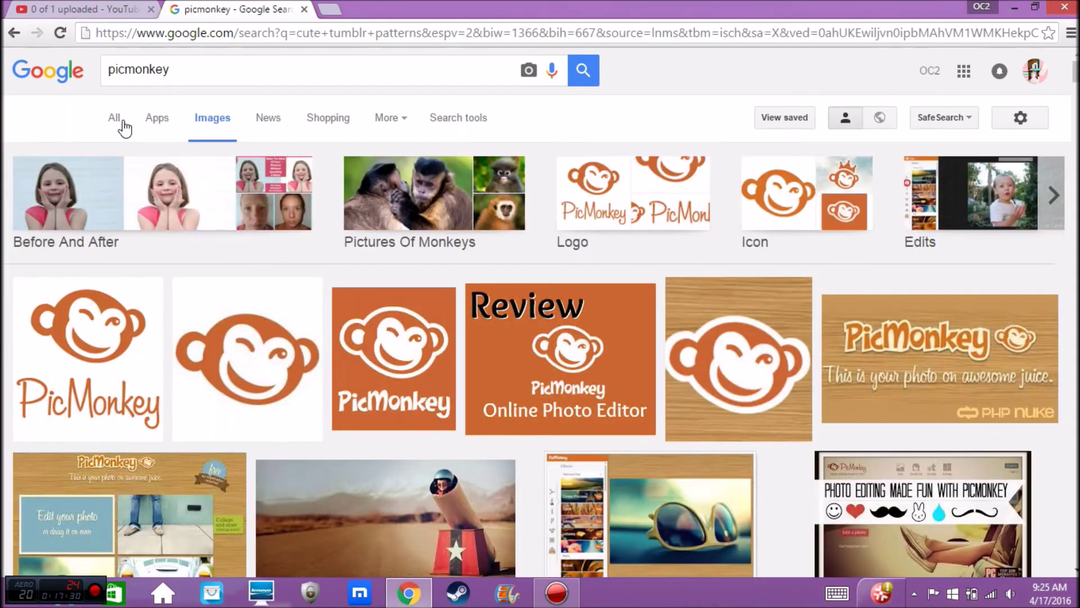
left_click(117, 119)
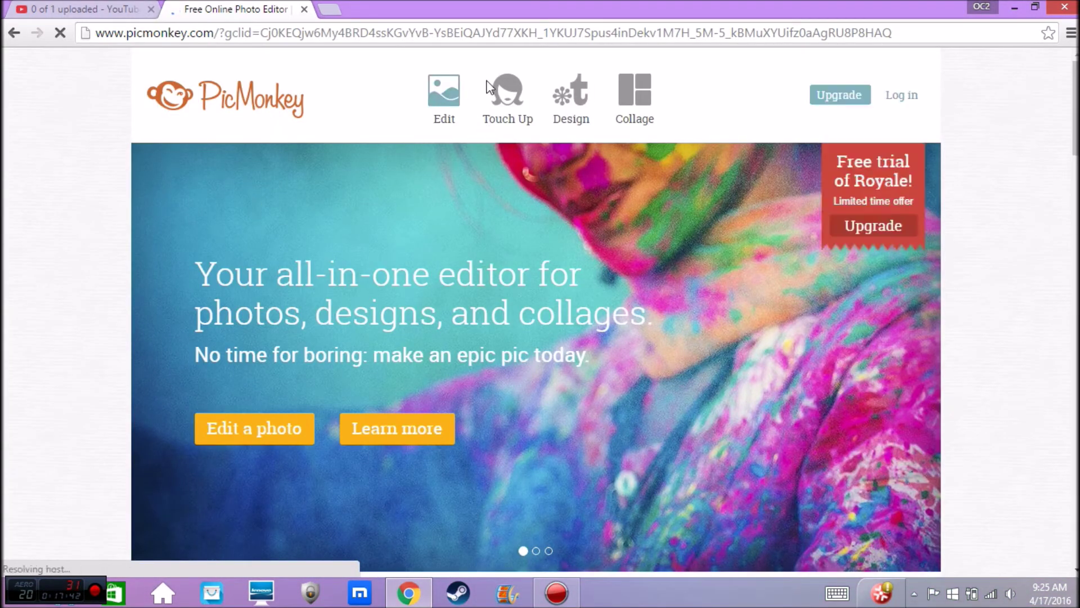
Open the forest image "download (3)" from the "thumb nail stuff" folder in Pictures for photo editing
left_click(444, 90)
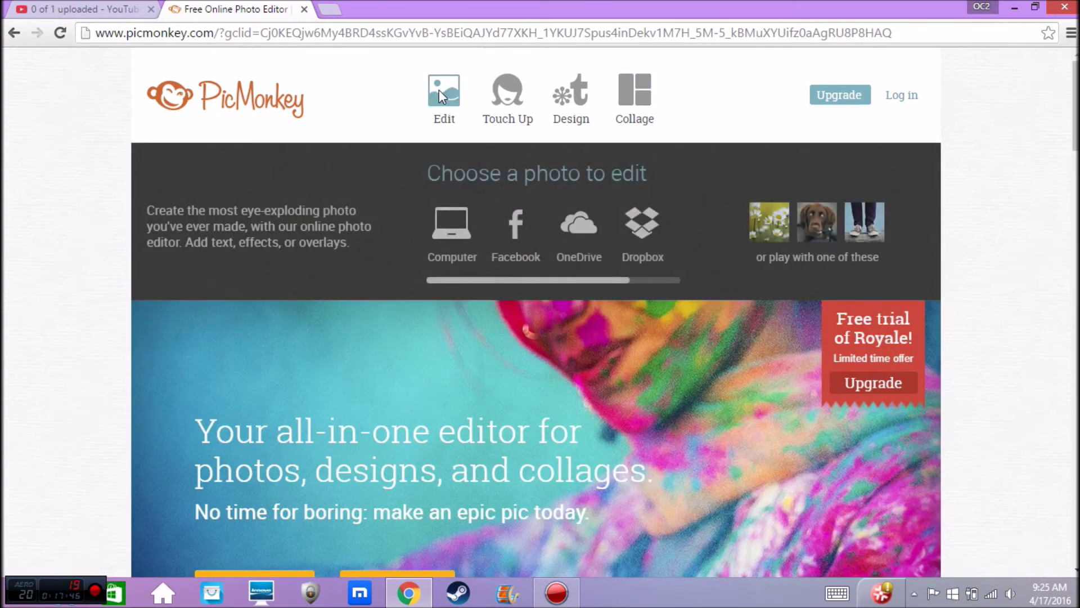
left_click(439, 89)
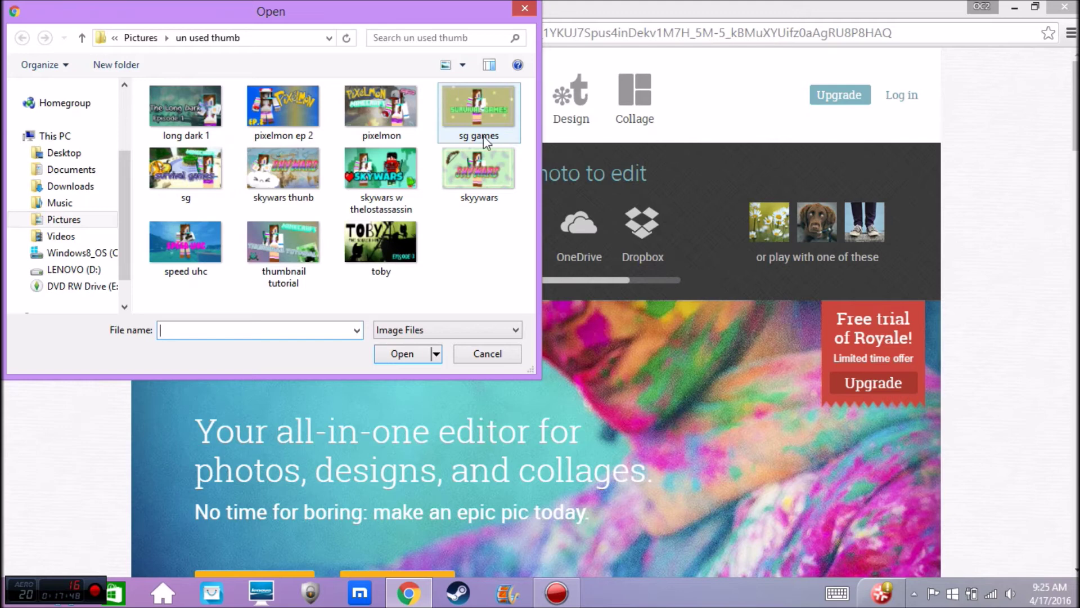
left_click(93, 219)
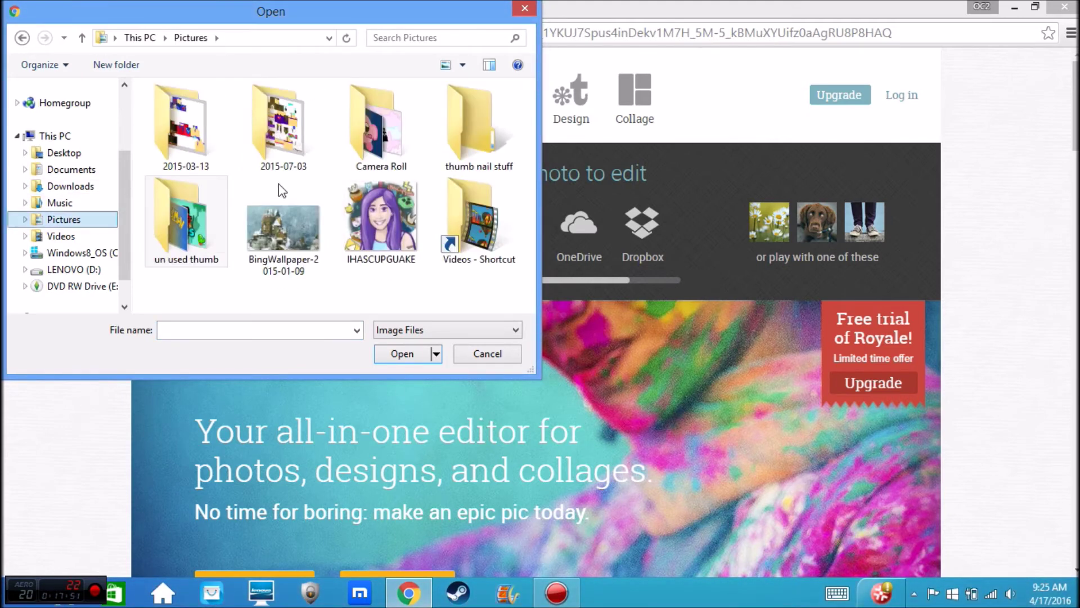
double_click(455, 140)
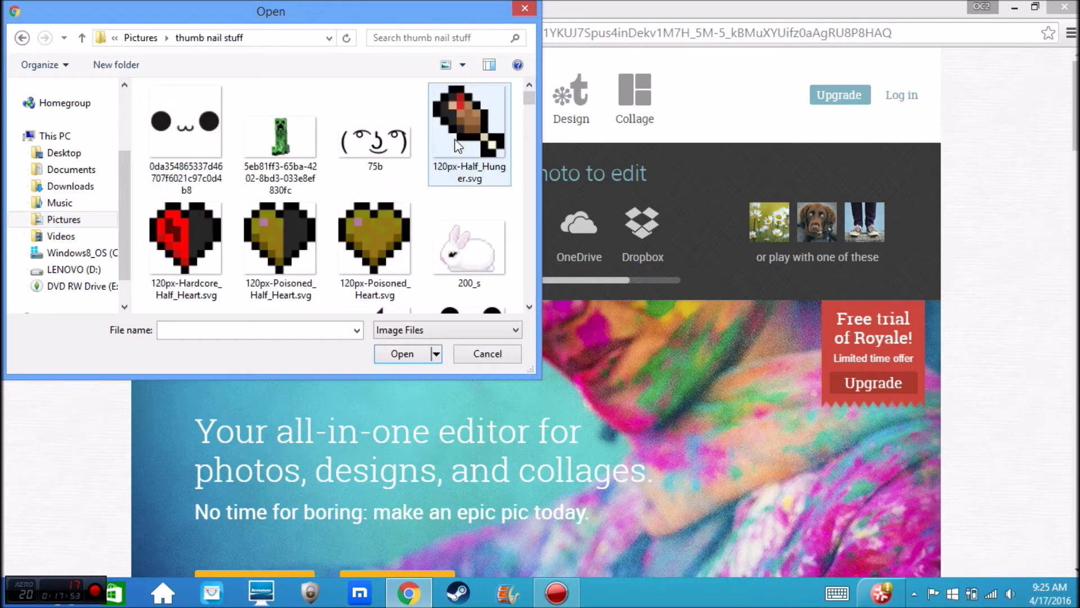
left_click_drag(528, 96, 488, 183)
left_click(186, 179)
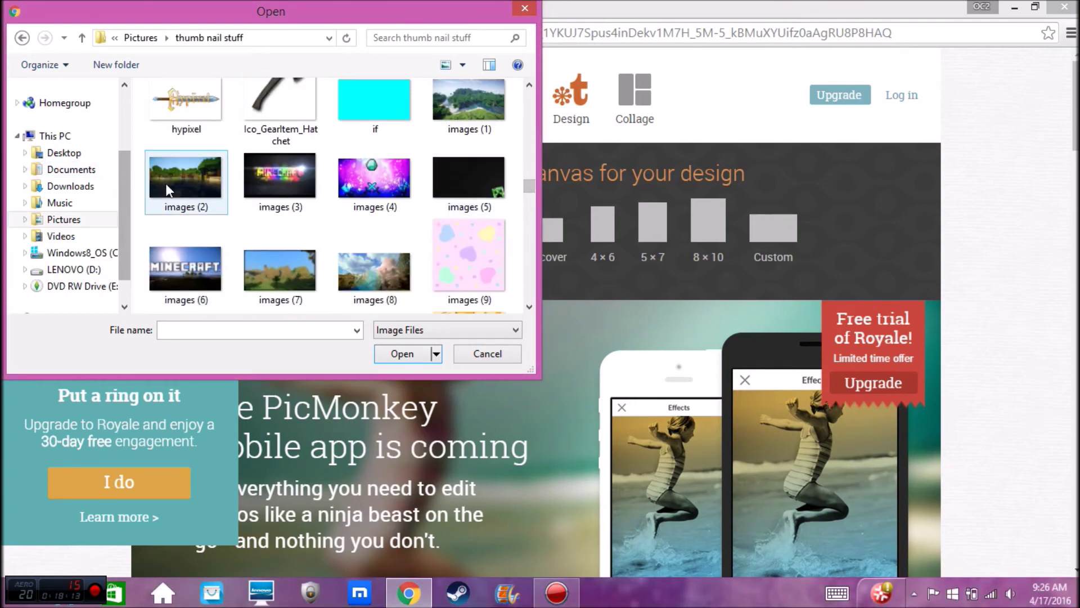
left_click(402, 354)
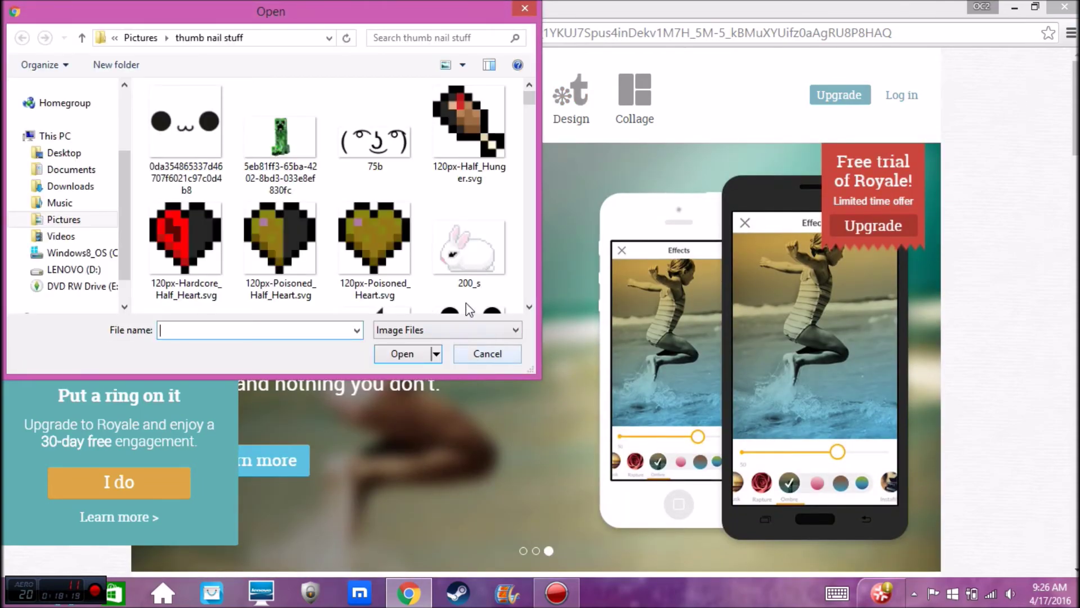
left_click_drag(531, 95, 527, 151)
left_click(298, 95)
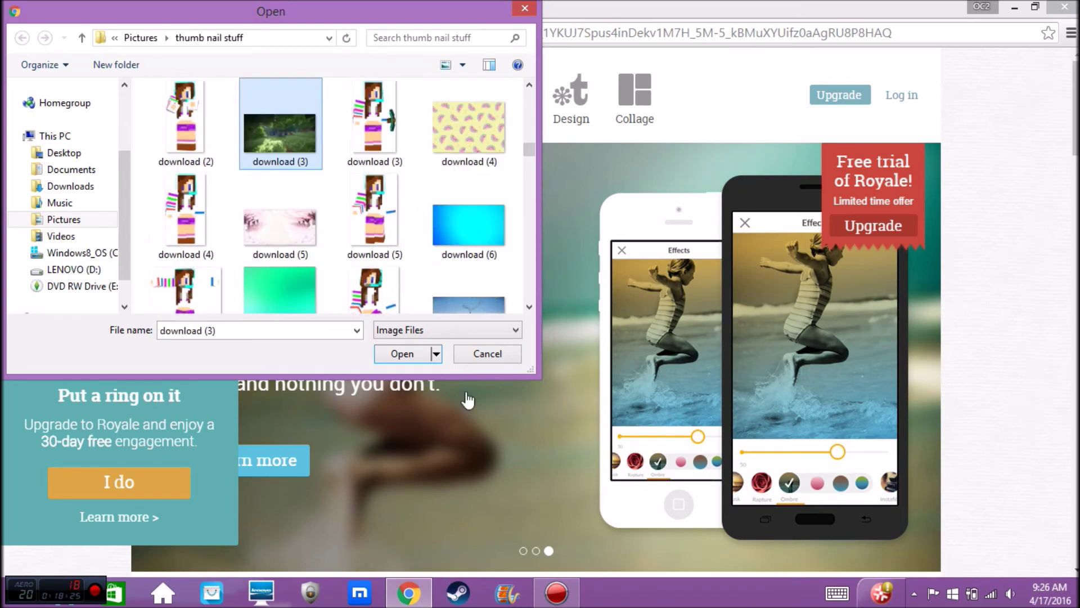
left_click(403, 354)
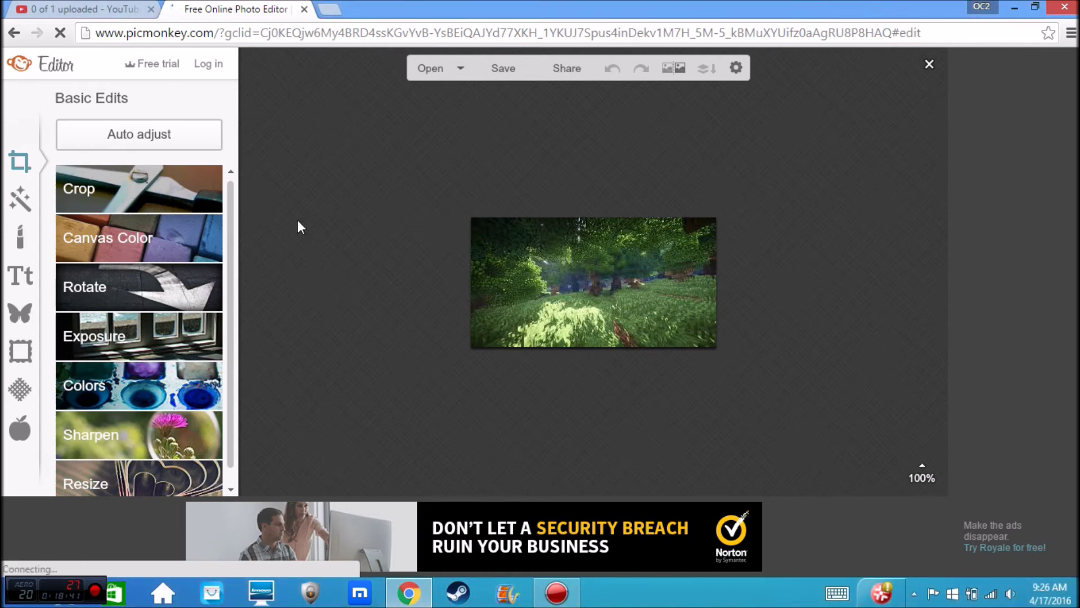
Crop the forest background to 1280 × 720 with the photo scaled, centring the crop area on the trees
left_click(141, 185)
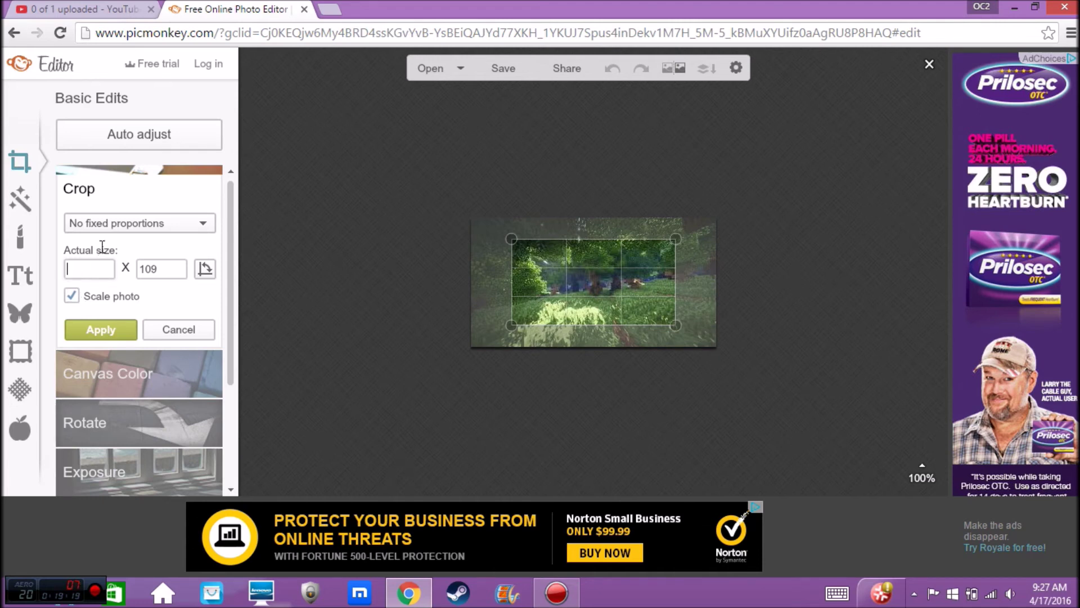
type("1280")
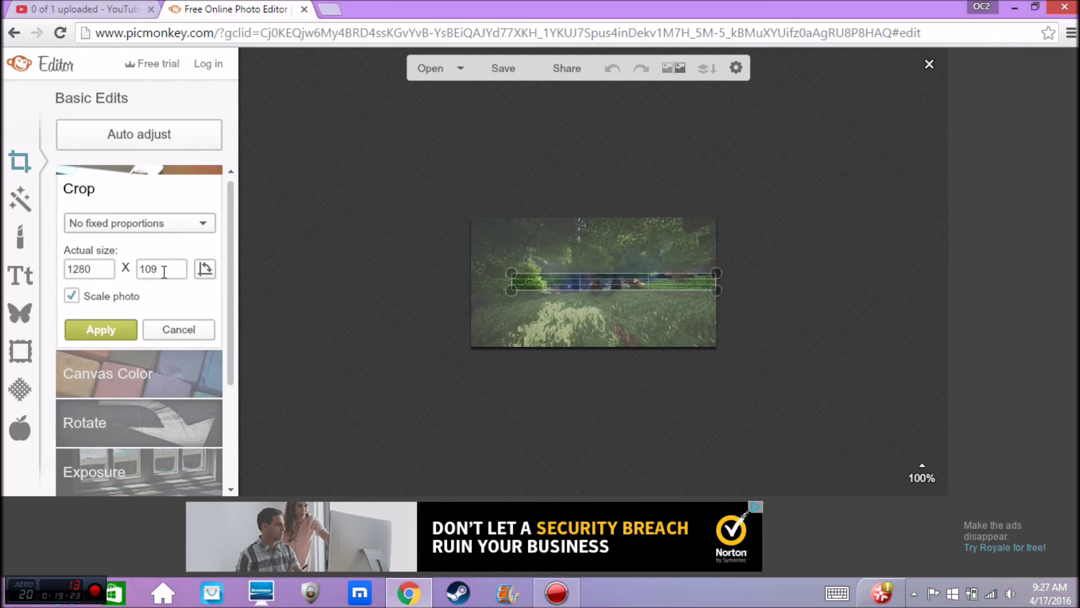
key("BackSpace")
key("BackSpace")
key("BackSpace")
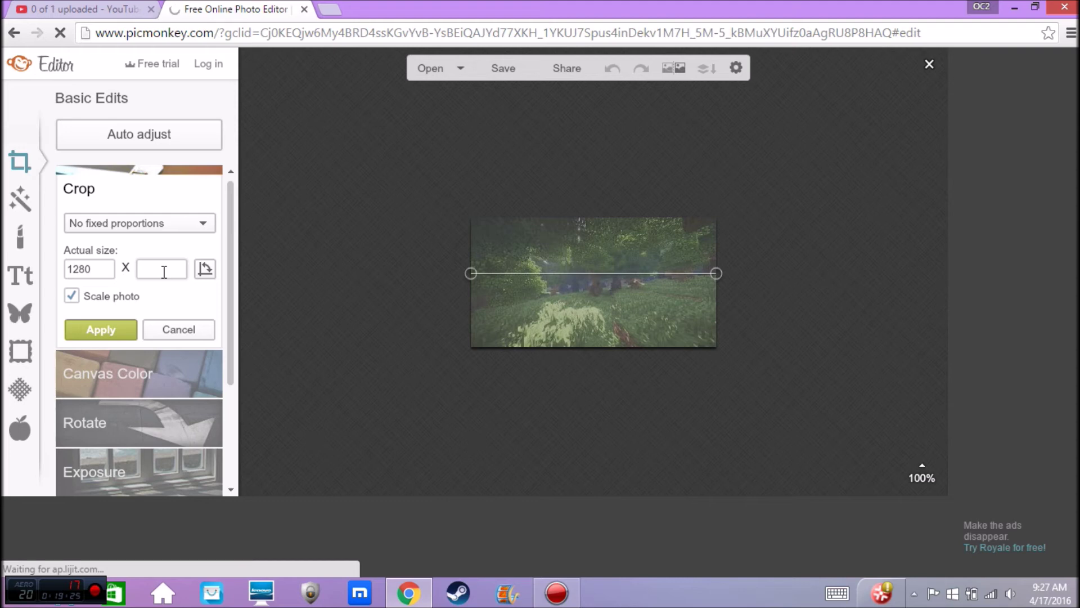
type("720")
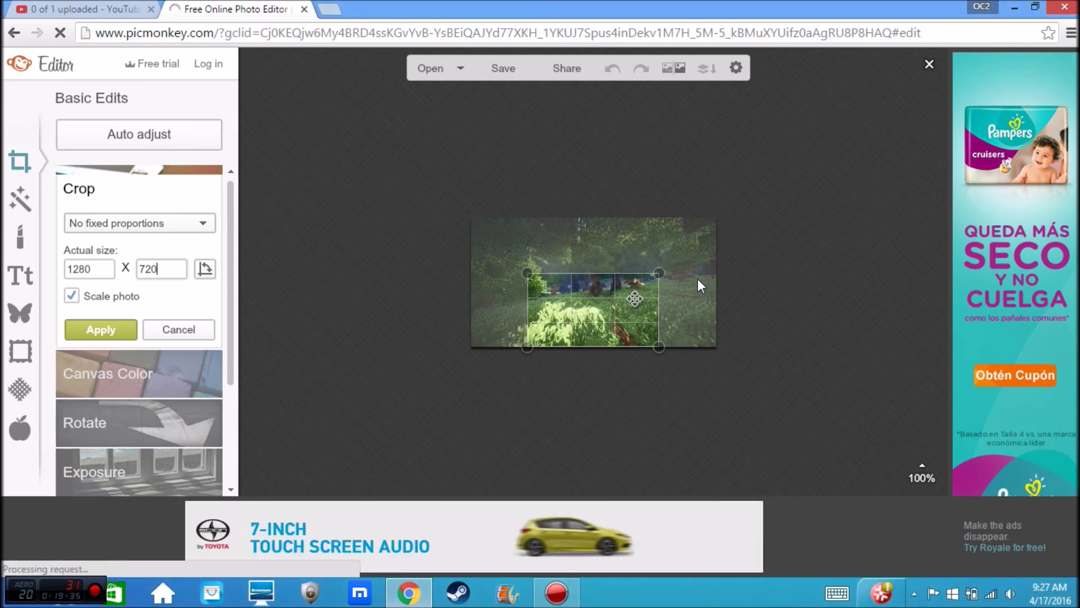
left_click_drag(602, 319, 601, 292)
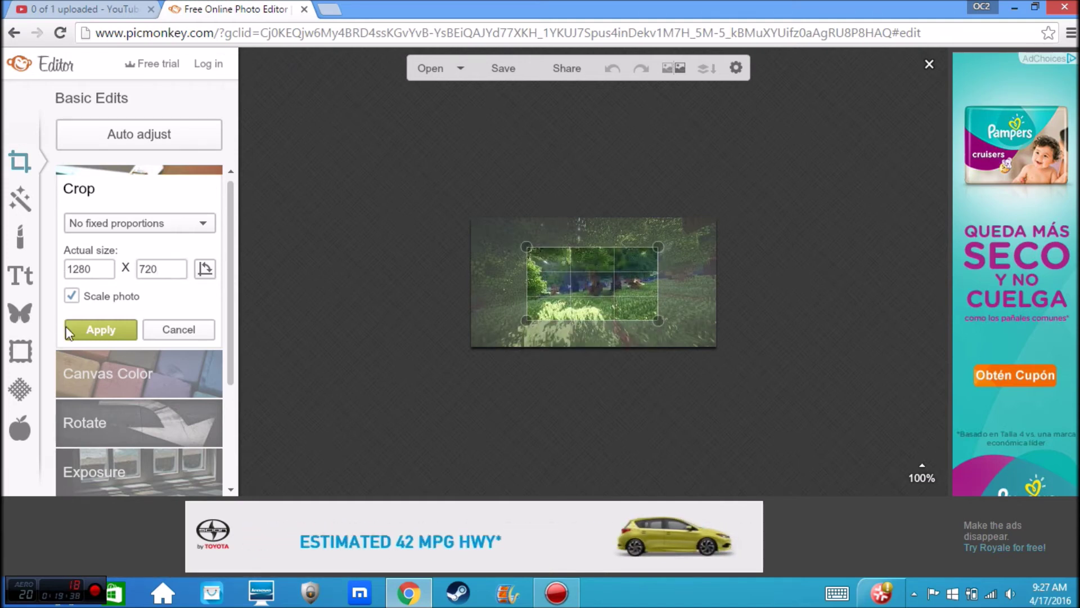
left_click(106, 324)
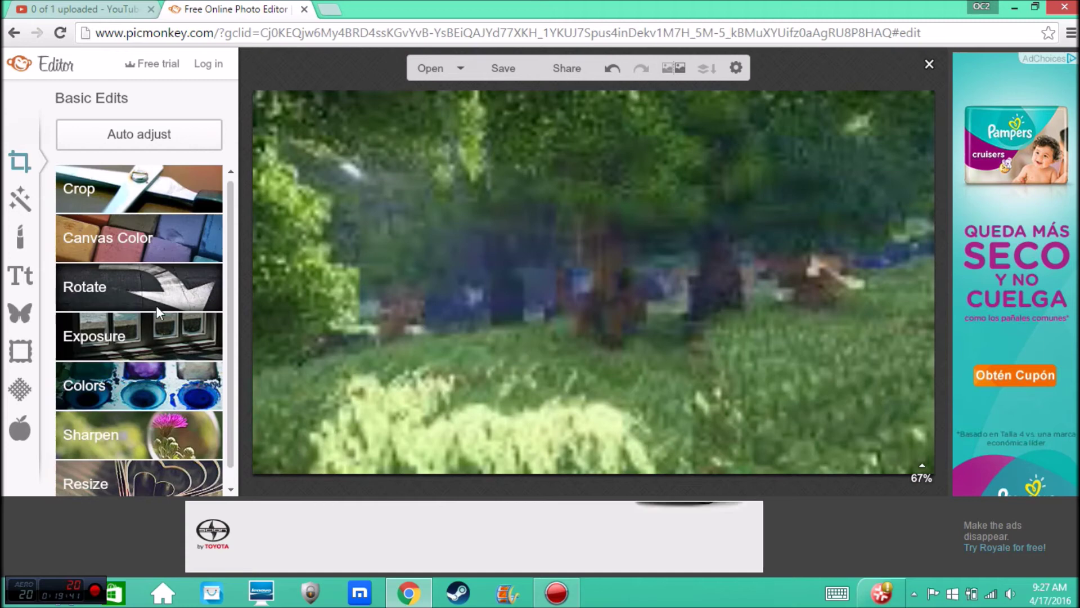
Add the green skywars logo "coollogo_com-157062179" from the "thumb nail stuff" folder as a custom overlay
left_click(21, 314)
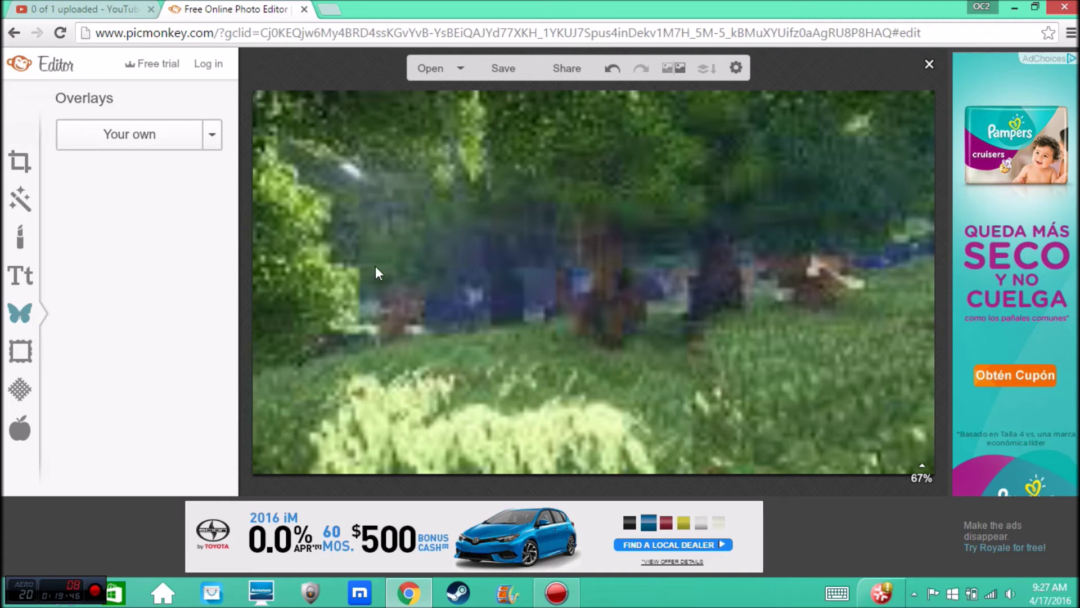
left_click(120, 145)
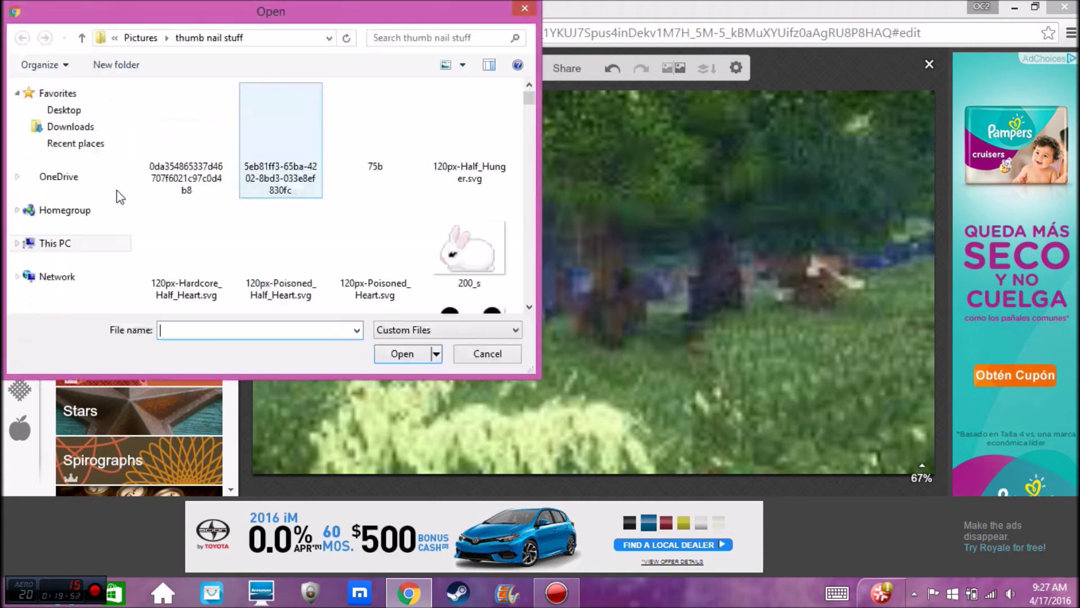
left_click(523, 6)
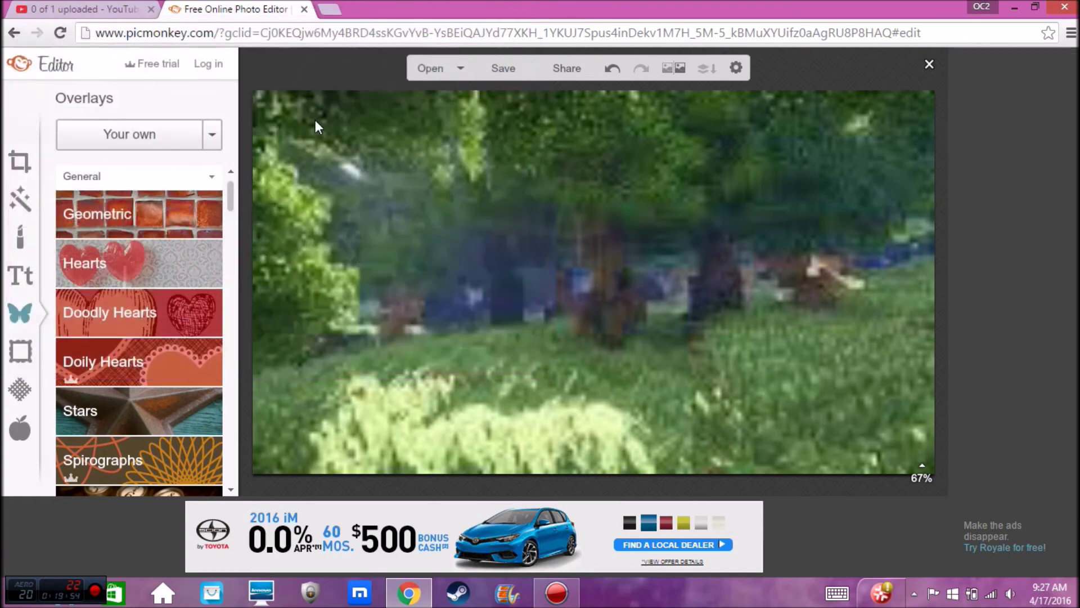
left_click(131, 208)
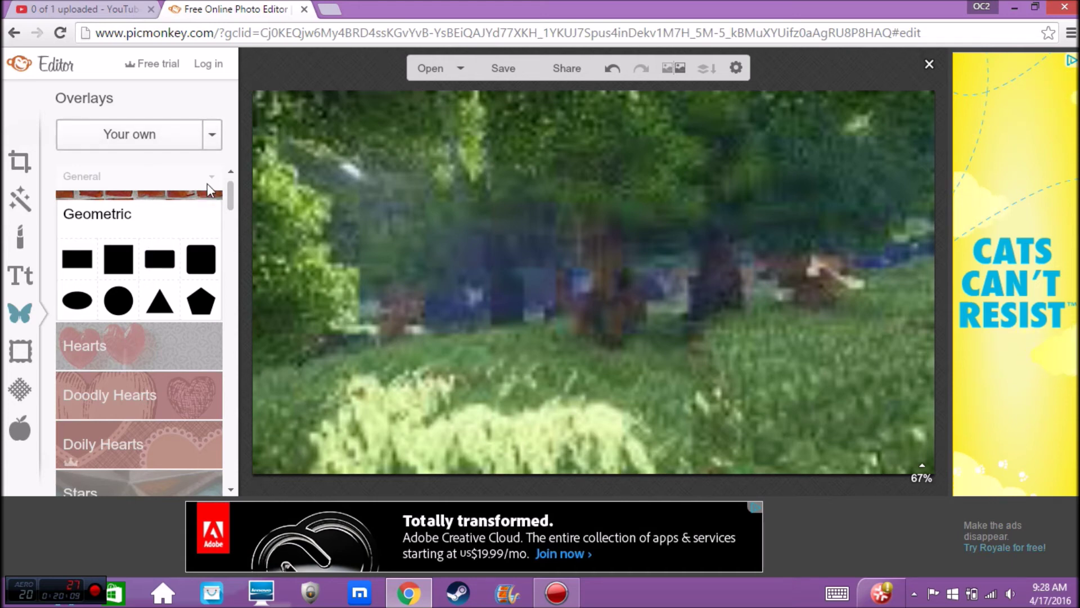
left_click(144, 138)
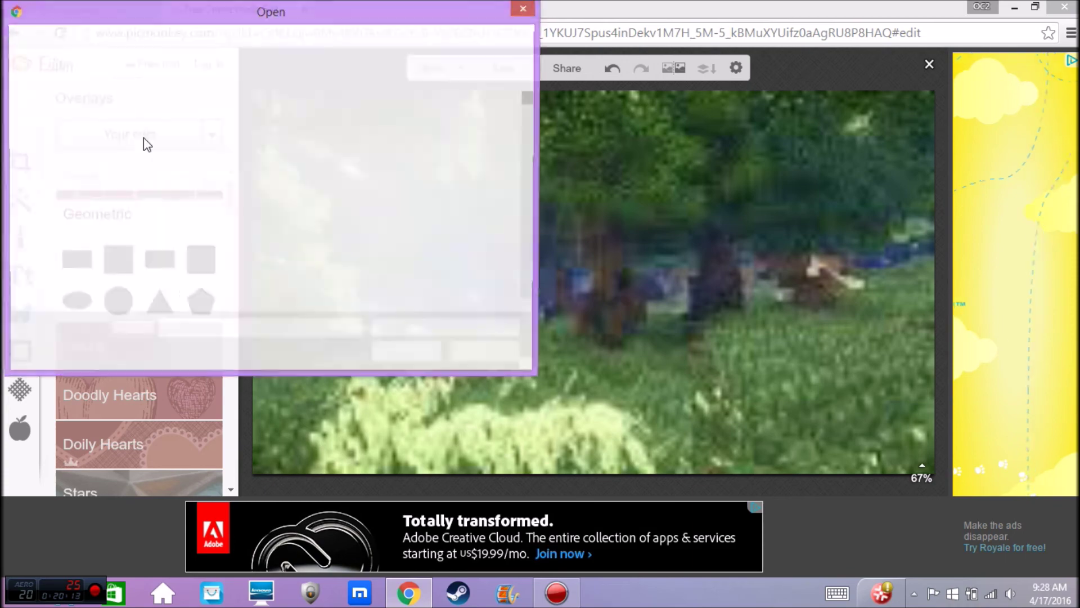
left_click_drag(527, 98, 531, 120)
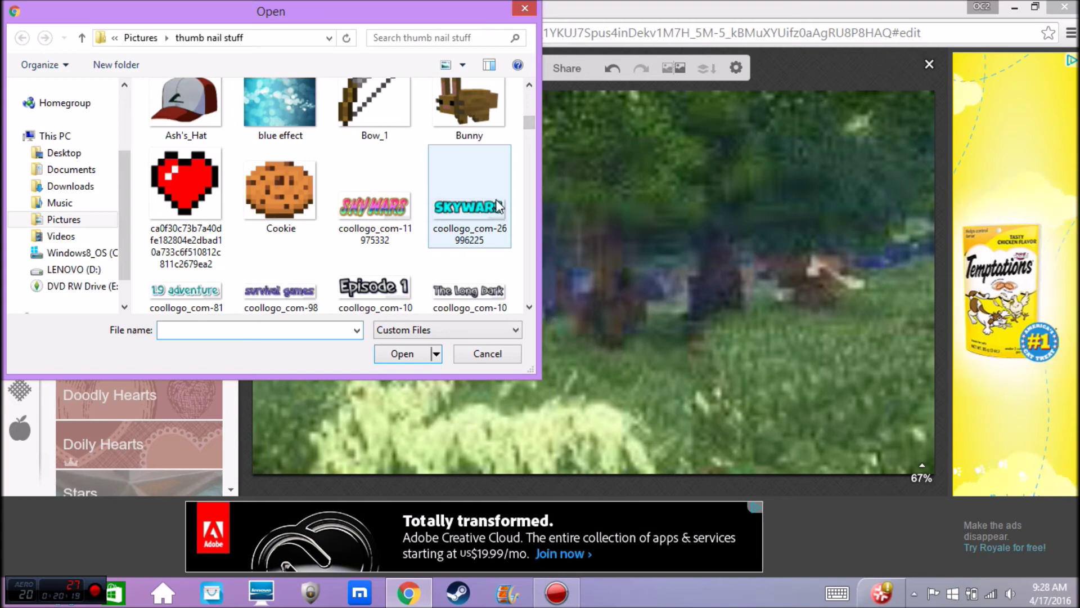
mouse_move(530, 123)
left_mouse_down()
mouse_move(525, 313)
mouse_move(548, 231)
mouse_move(540, 126)
left_mouse_up()
left_click(185, 256)
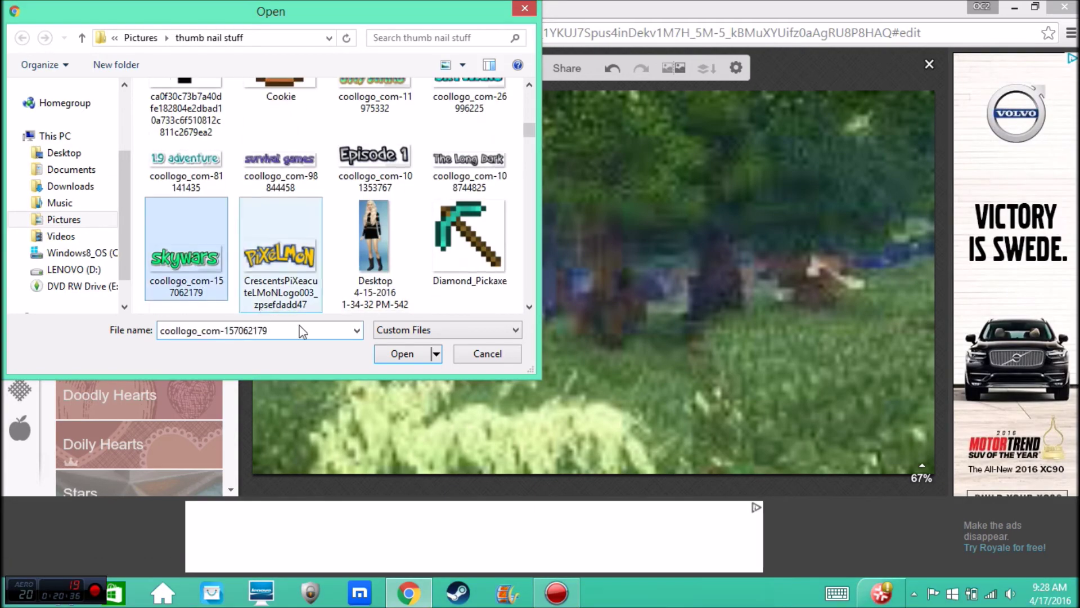
left_click(401, 353)
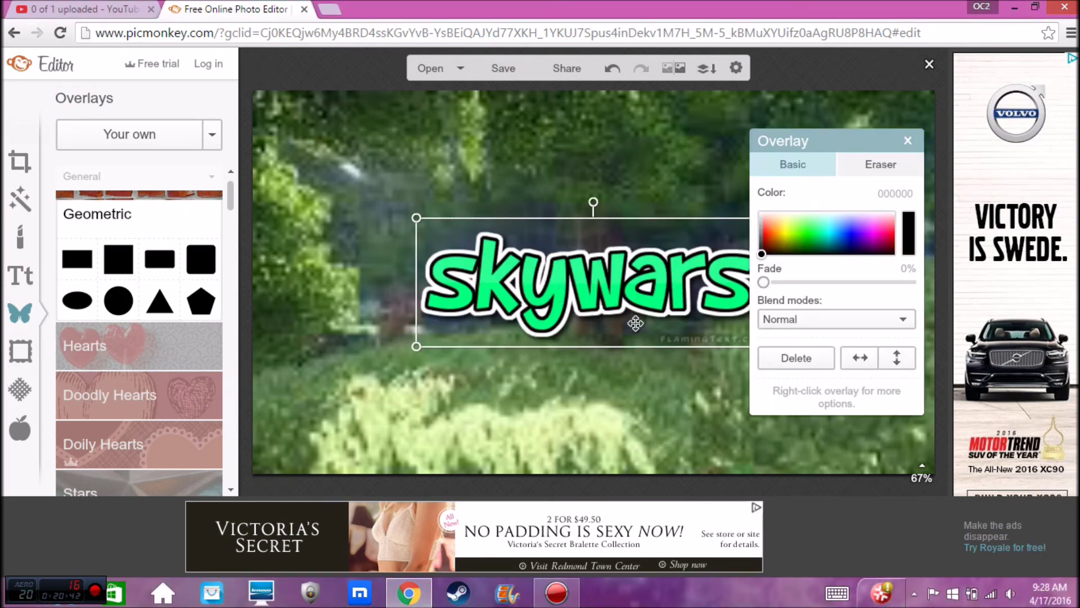
Enlarge the skywars logo and place it across the lower middle of the background
left_click_drag(634, 318, 591, 391)
left_click_drag(727, 292, 881, 236)
left_click_drag(713, 327, 671, 348)
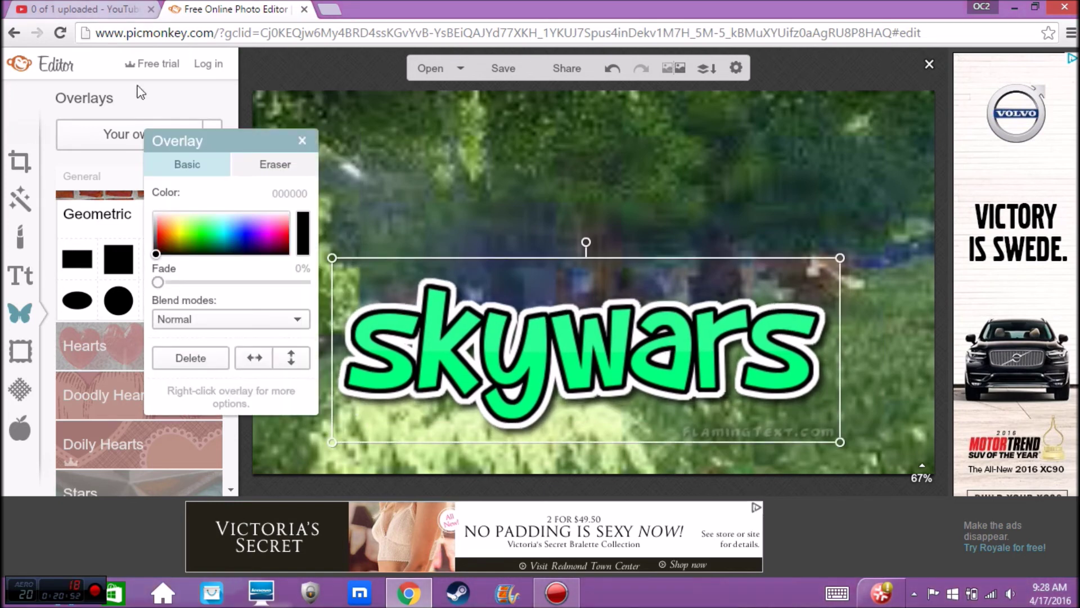
Erase the FlamingText.com watermark below the skywars lettering from the logo overlay
left_click(245, 165)
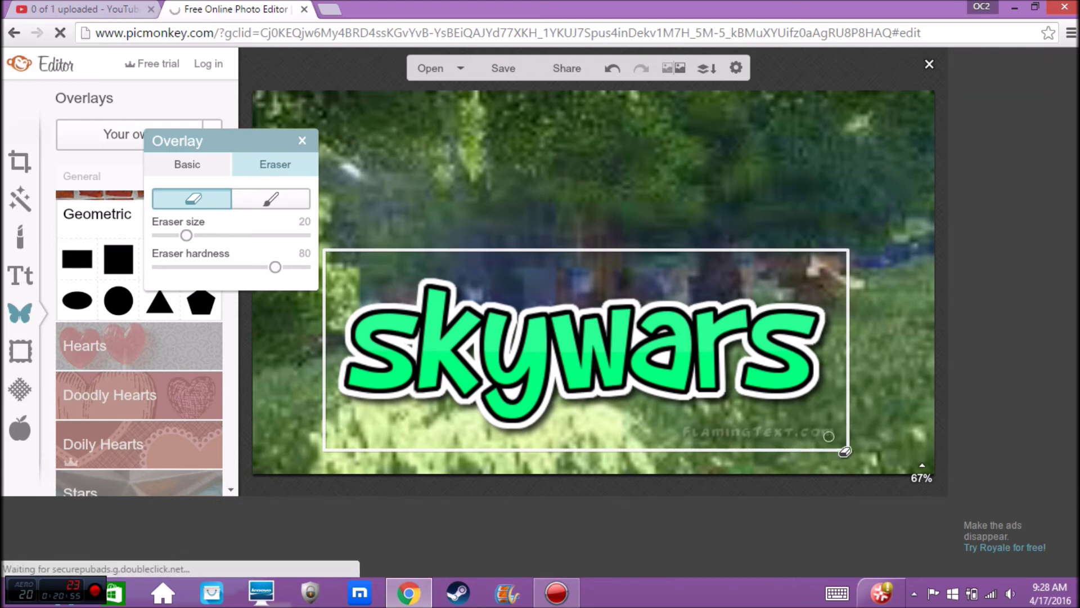
left_click(855, 426)
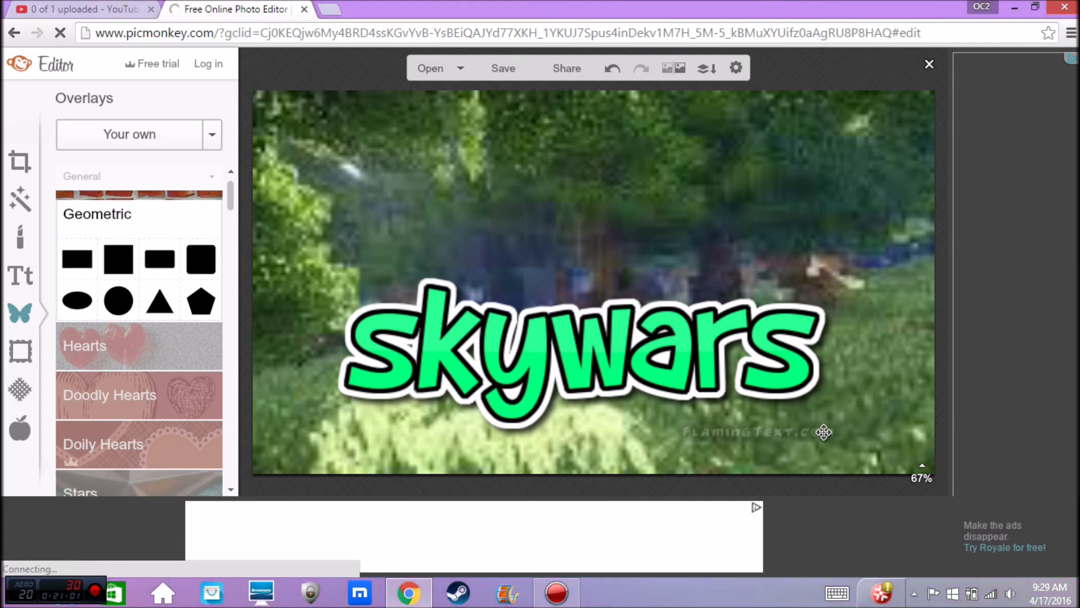
left_click(625, 297)
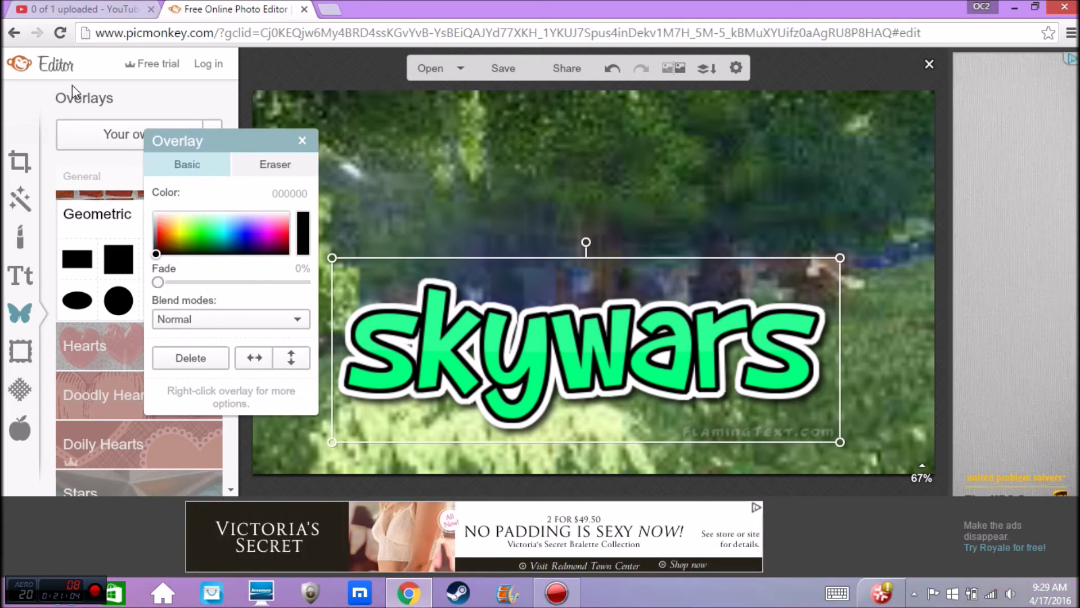
left_click(276, 164)
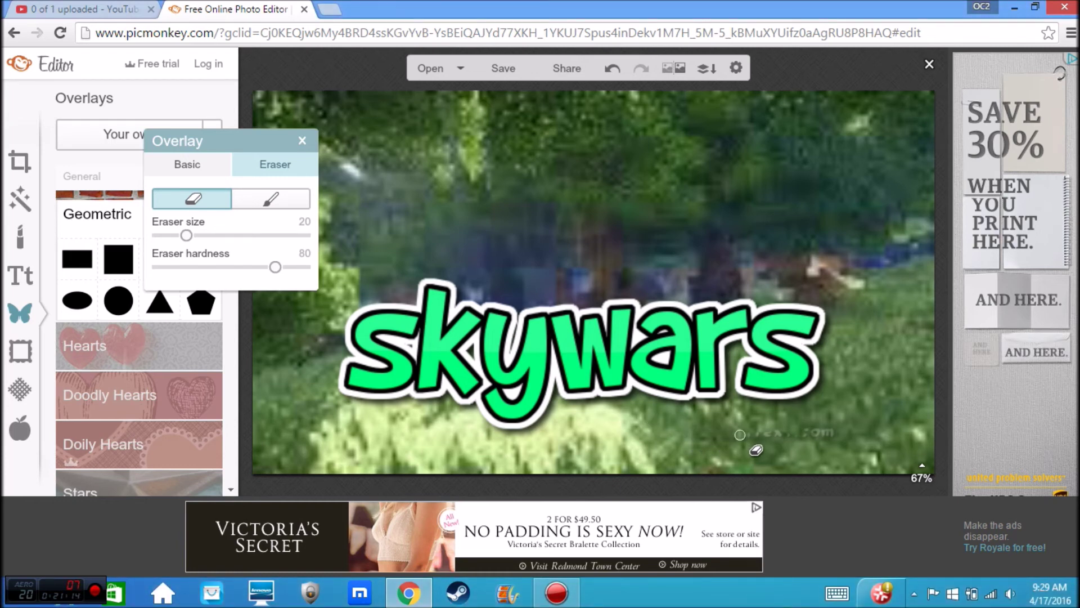
left_click_drag(793, 432, 827, 433)
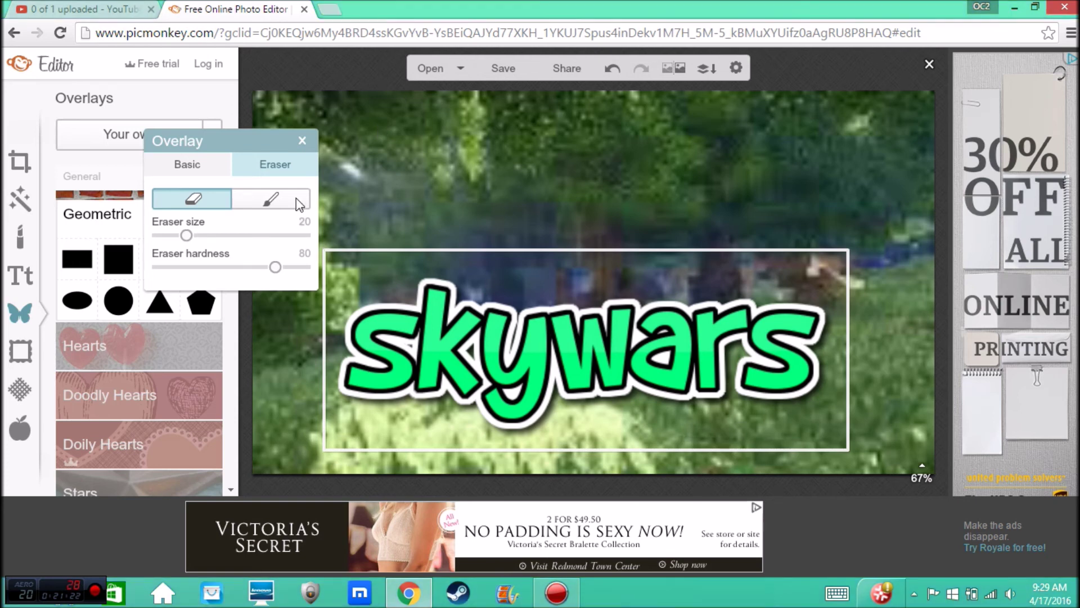
left_click(301, 141)
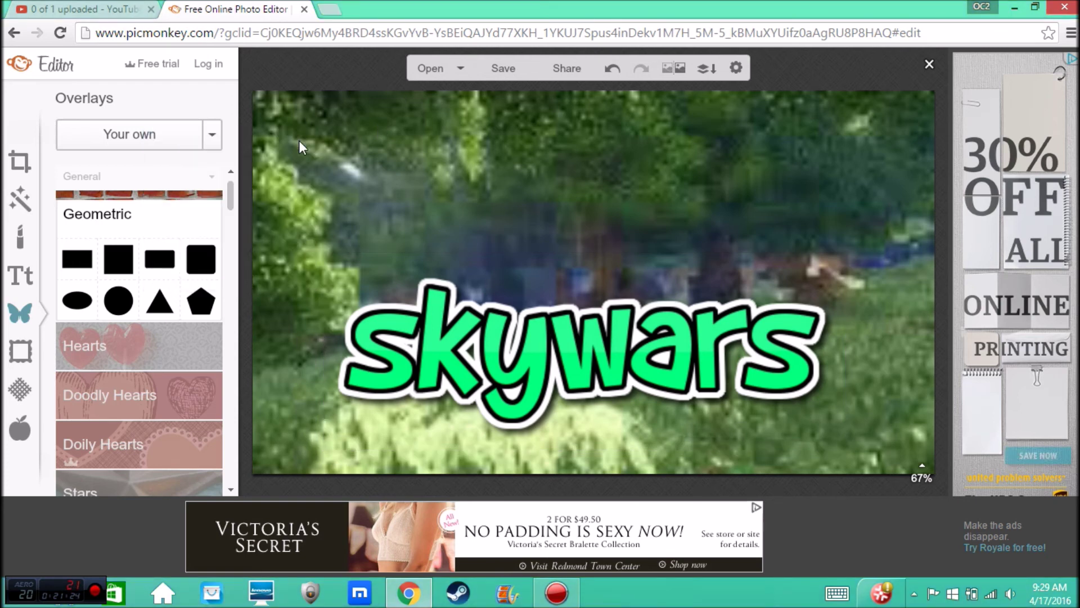
Add the brown-haired Minecraft character render from the "thumb nail stuff" folder as a custom overlay
left_click(133, 150)
left_click_drag(530, 100, 534, 160)
left_click(224, 242)
left_click(428, 352)
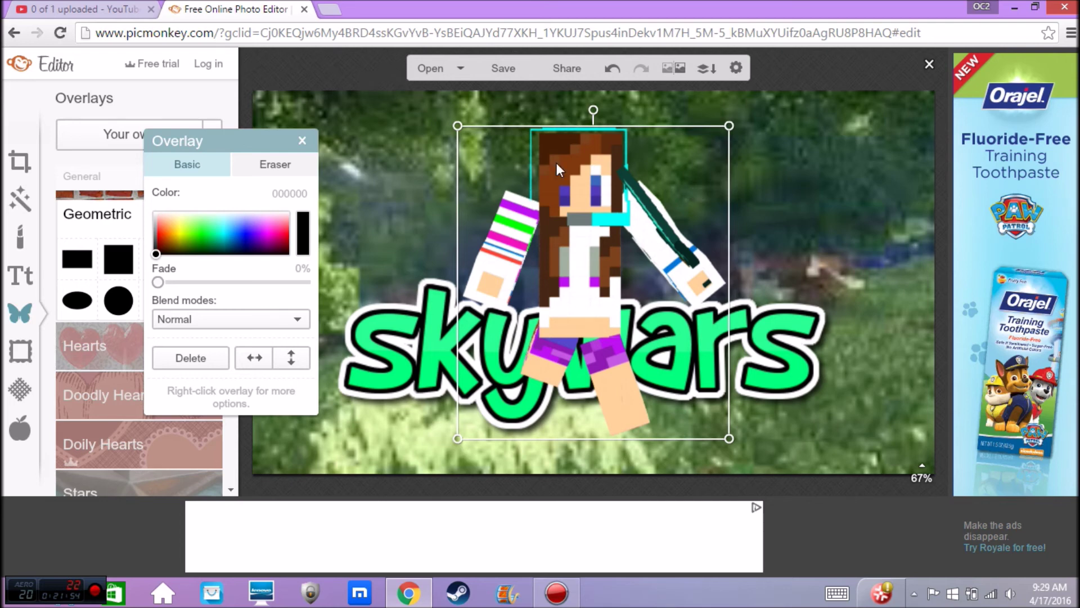
Enlarge the character render slightly and position it in the middle, with its feet at the canvas's lower edge
left_click_drag(592, 225, 579, 259)
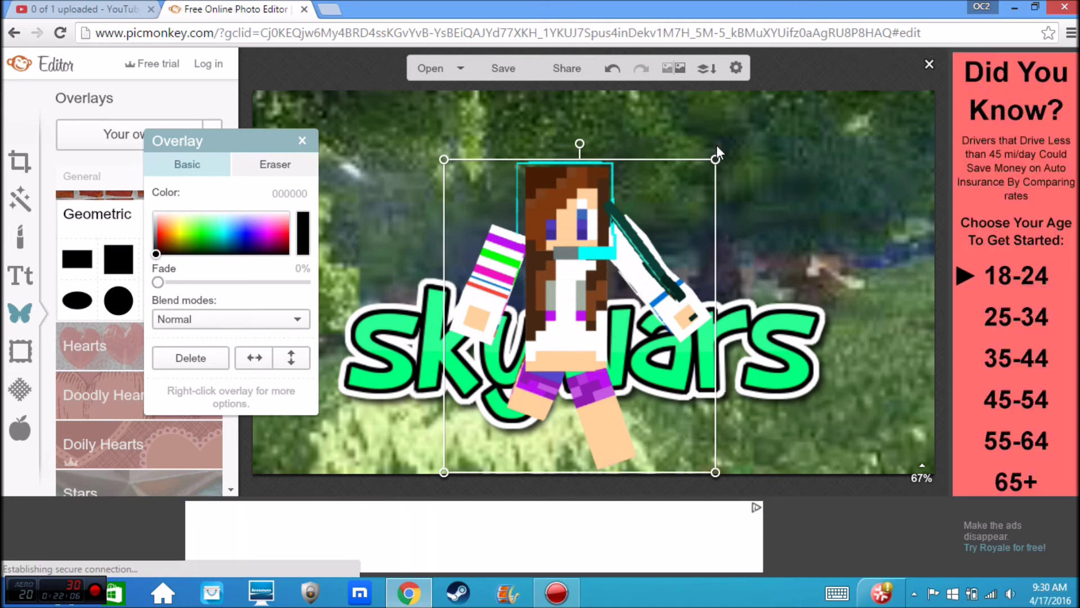
left_click_drag(716, 159, 740, 131)
left_click_drag(613, 256, 609, 262)
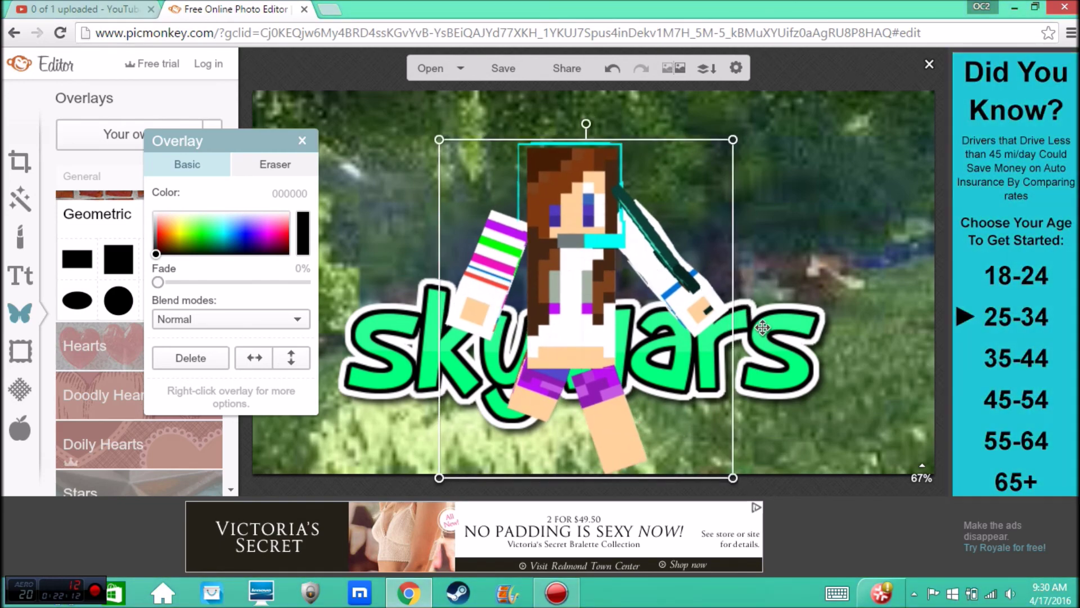
Bring the skywars logo forward so that it overlaps the character render
left_click(785, 356)
right_click(785, 356)
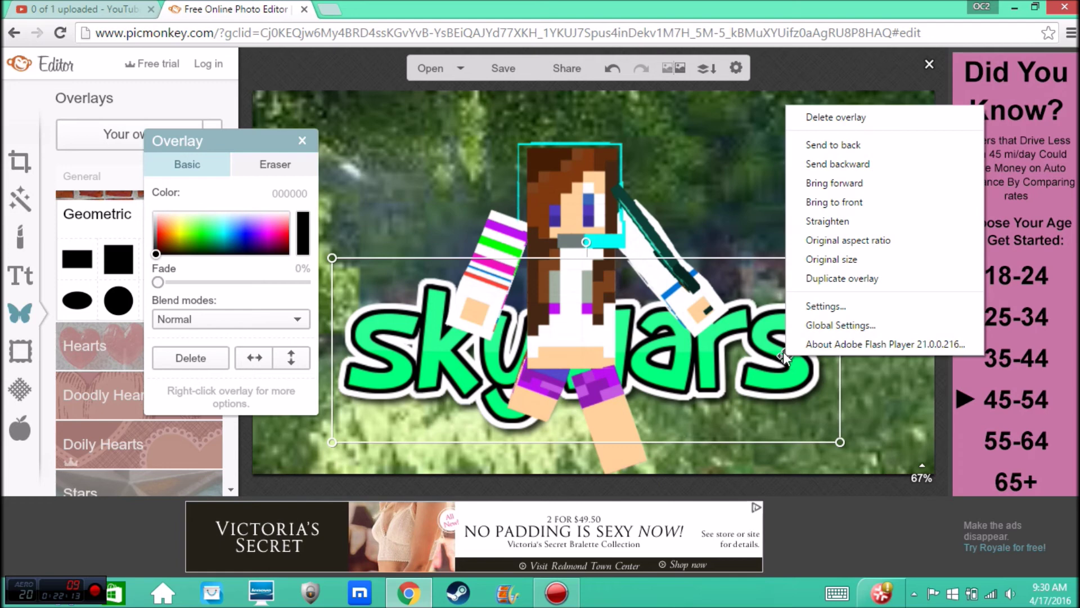
left_click(862, 180)
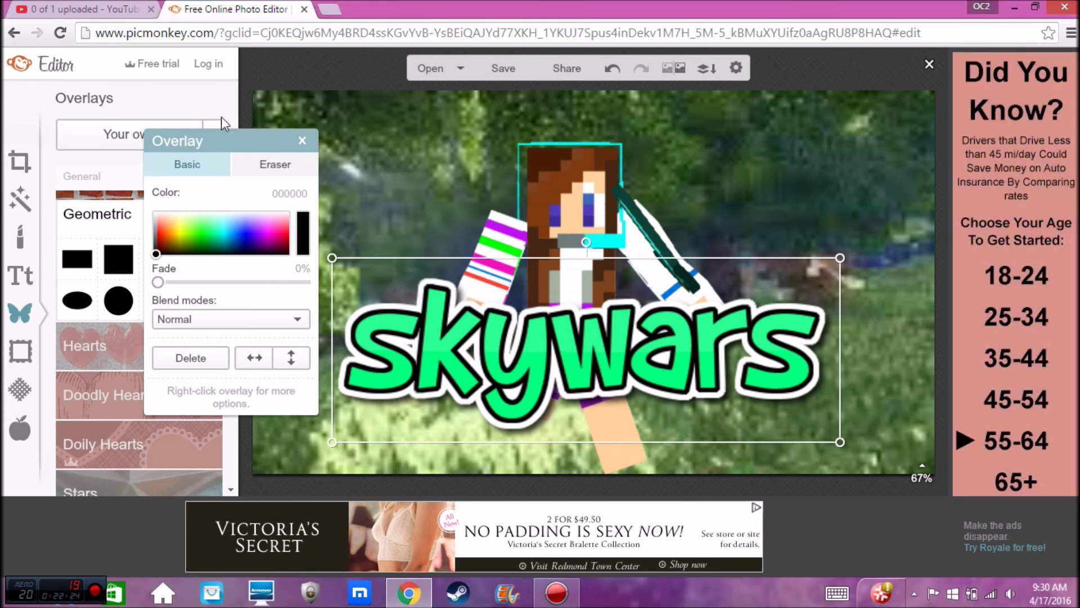
left_click(301, 141)
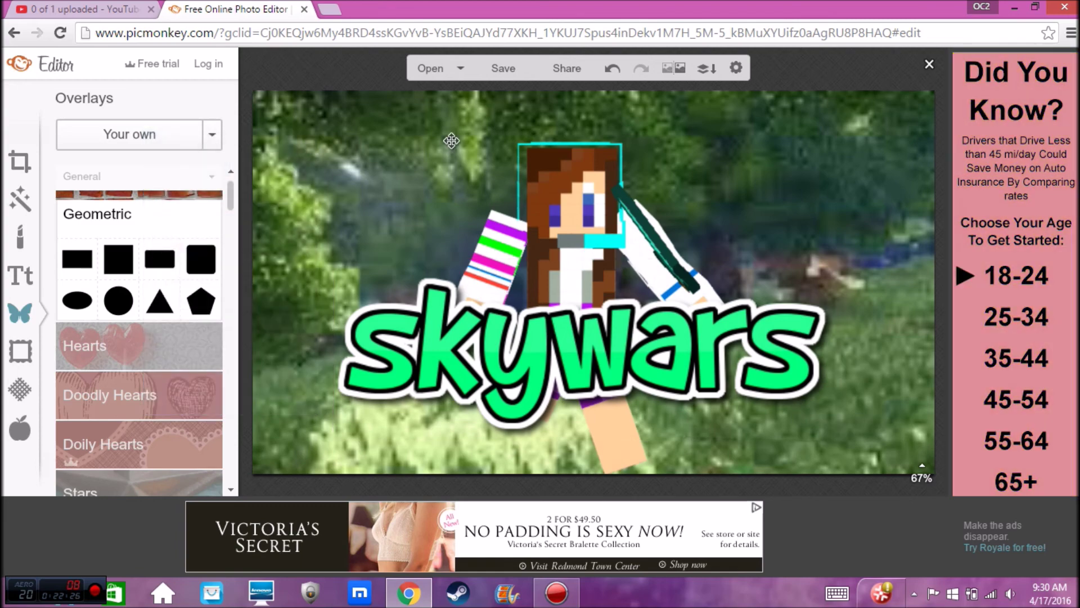
Add the black-eyed smiley face image from the "thumb nail stuff" folder as an overlay and shrink it over the logo's lower edge
left_click(160, 134)
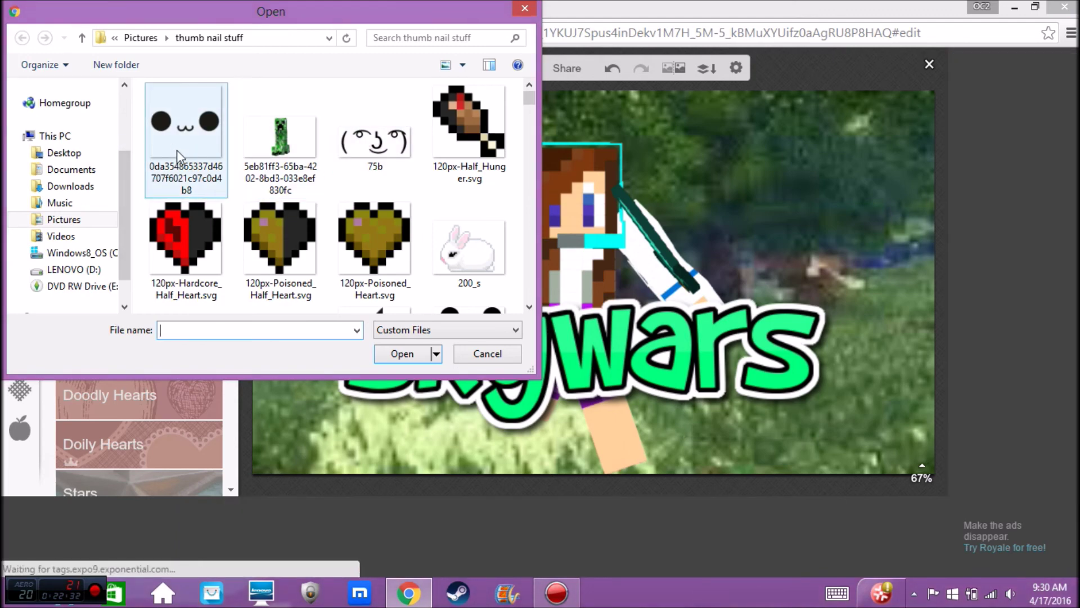
left_click(185, 121)
left_click(413, 352)
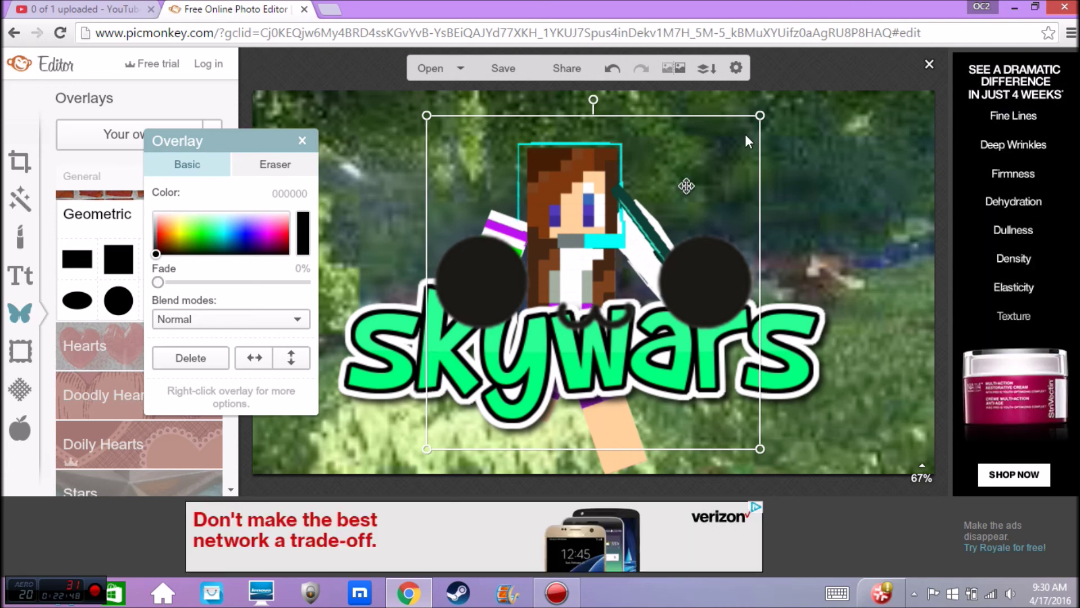
left_click_drag(760, 115, 515, 360)
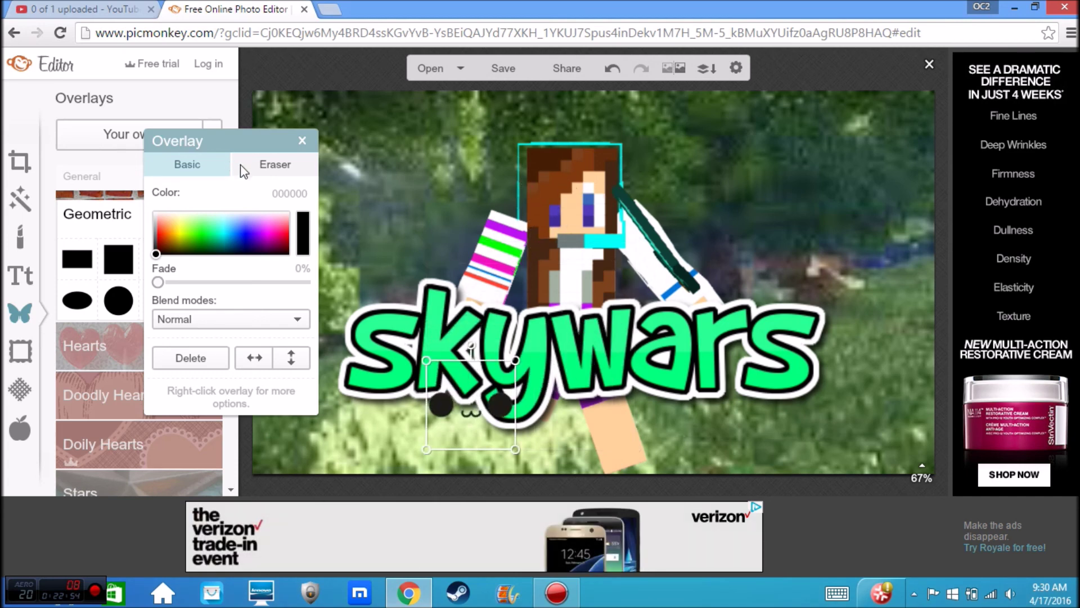
Try erasing freehand strokes over the right-hand eye and mouth area of the character render
left_click(277, 169)
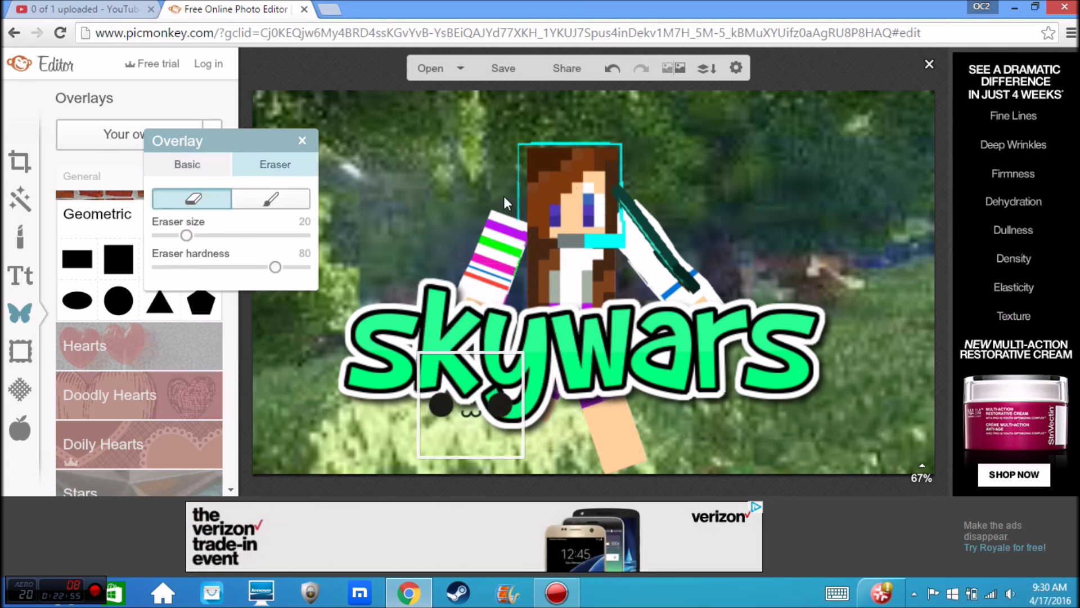
left_click(596, 209)
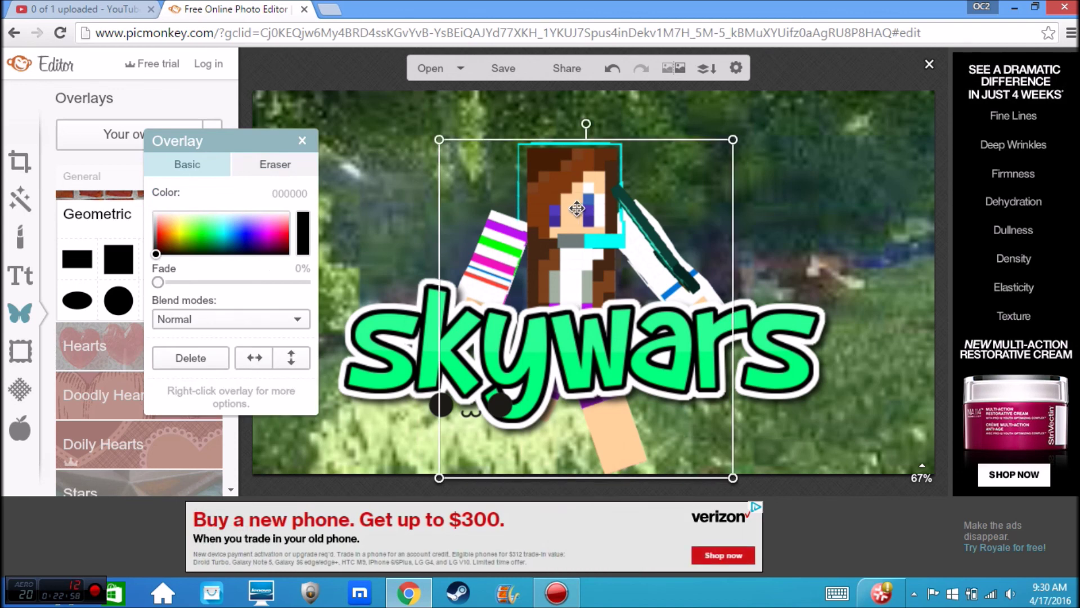
left_click(275, 163)
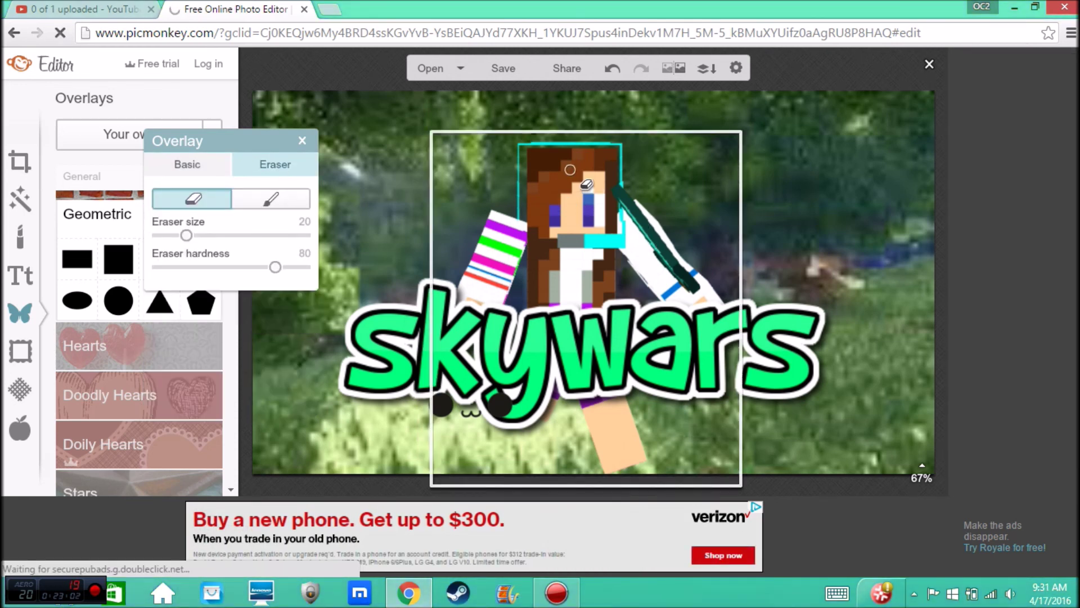
left_click(584, 201)
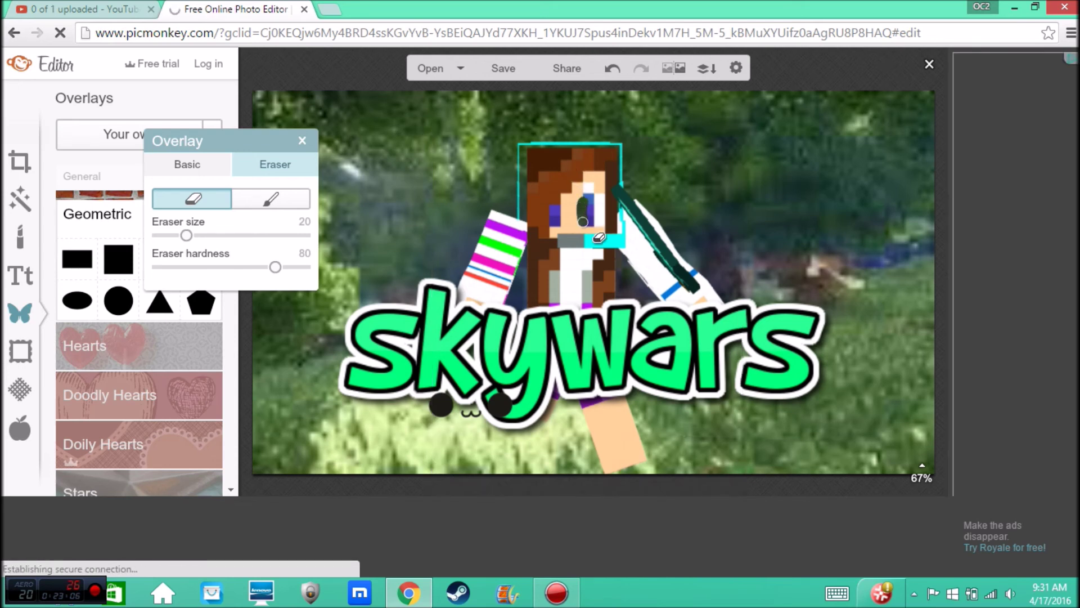
mouse_move(586, 238)
left_mouse_down()
mouse_move(596, 238)
mouse_move(596, 216)
left_mouse_up()
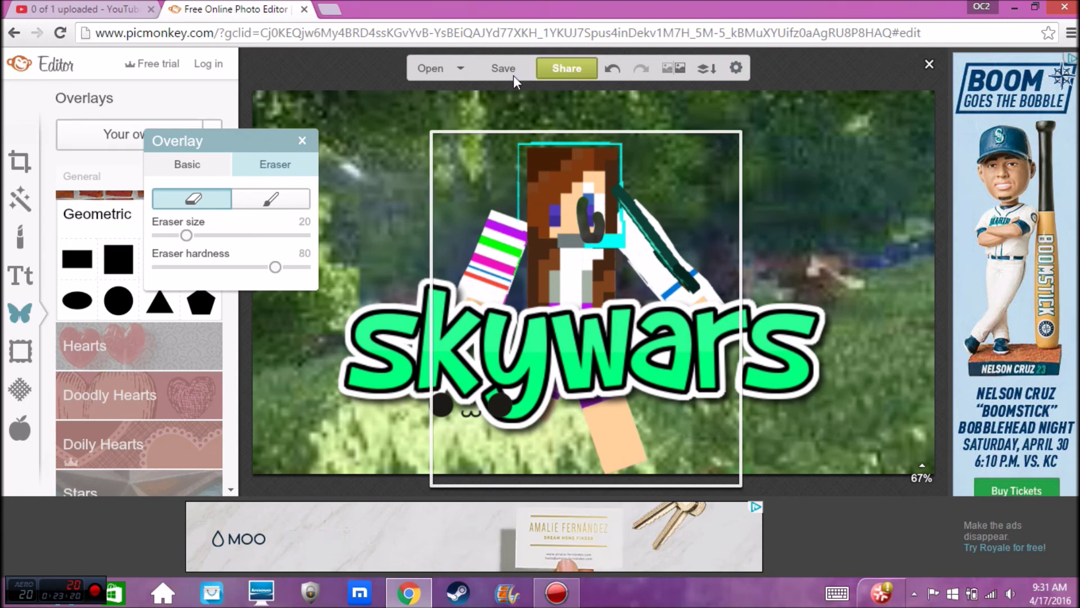
Undo the eraser strokes on the character's face and the added smiley face overlay
left_click(610, 71)
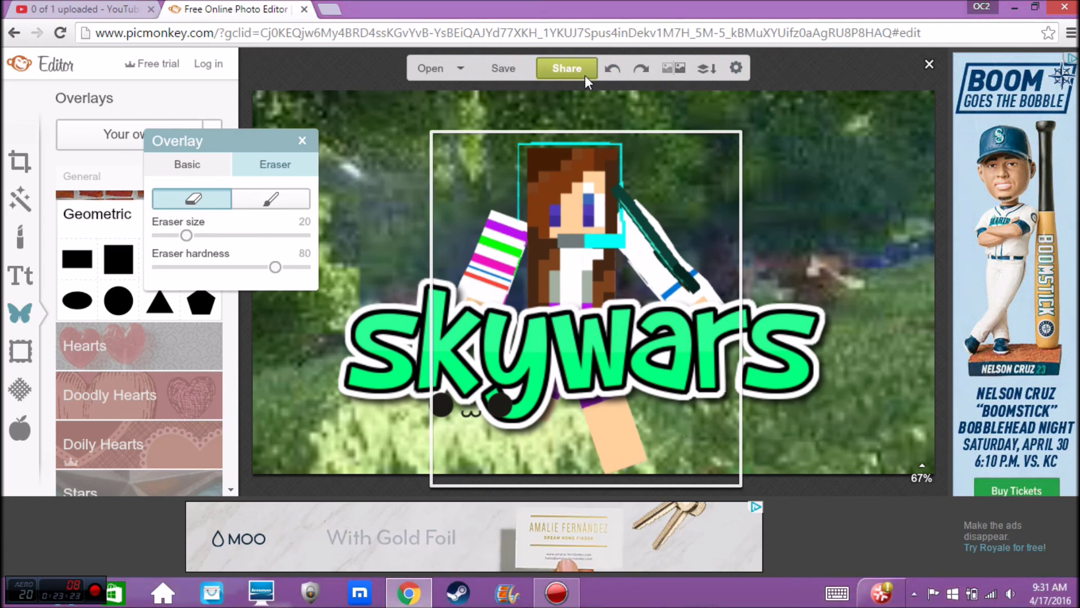
left_click(616, 62)
left_click(612, 70)
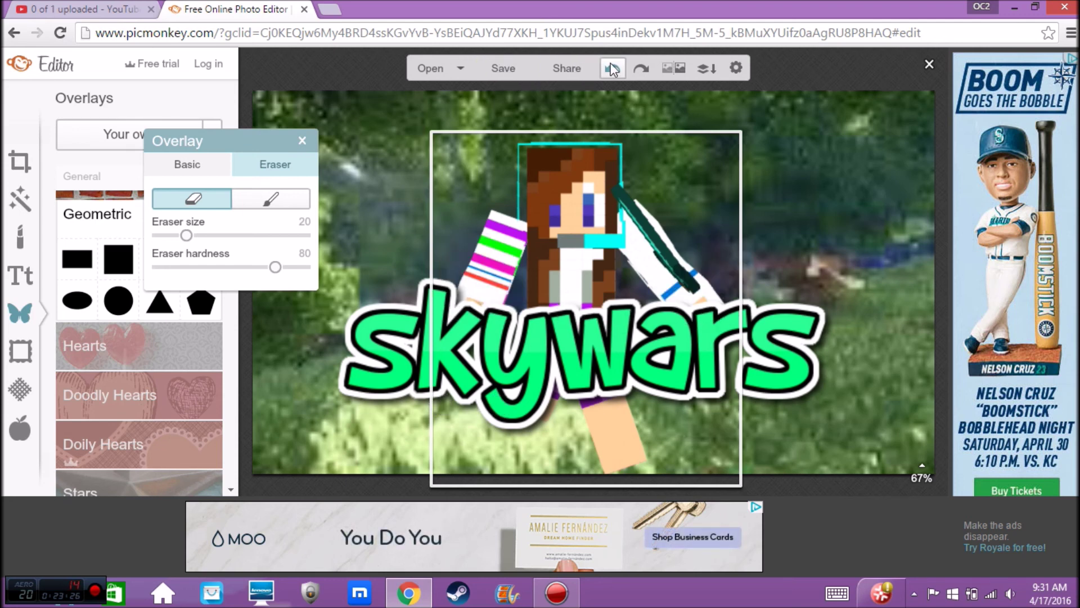
left_click(305, 139)
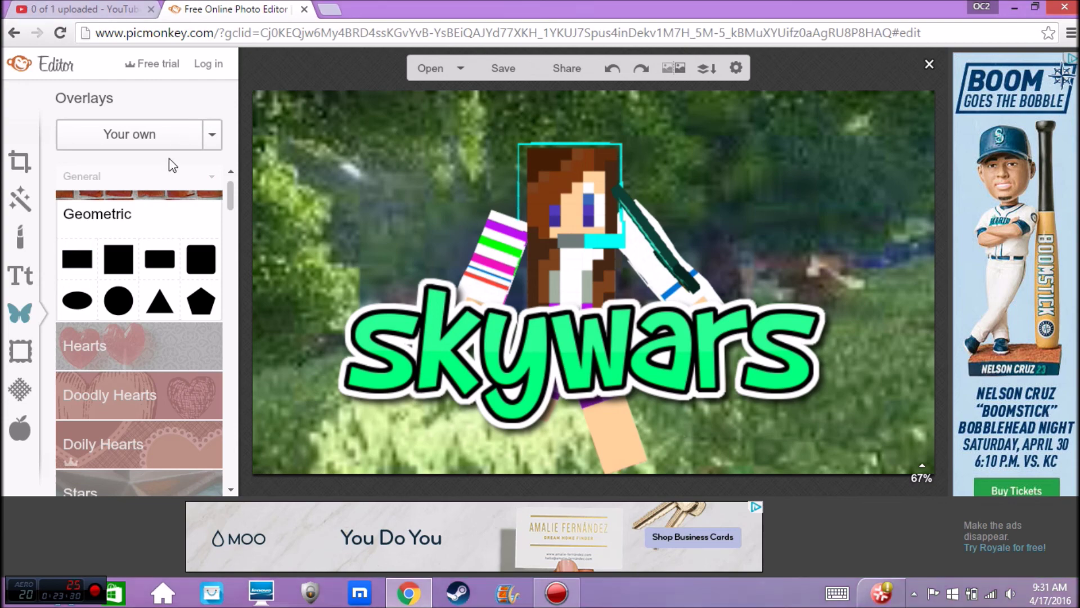
Add the light blue ghost pattern "imgres" from the "thumb nail stuff" folder as a custom overlay
left_click(177, 135)
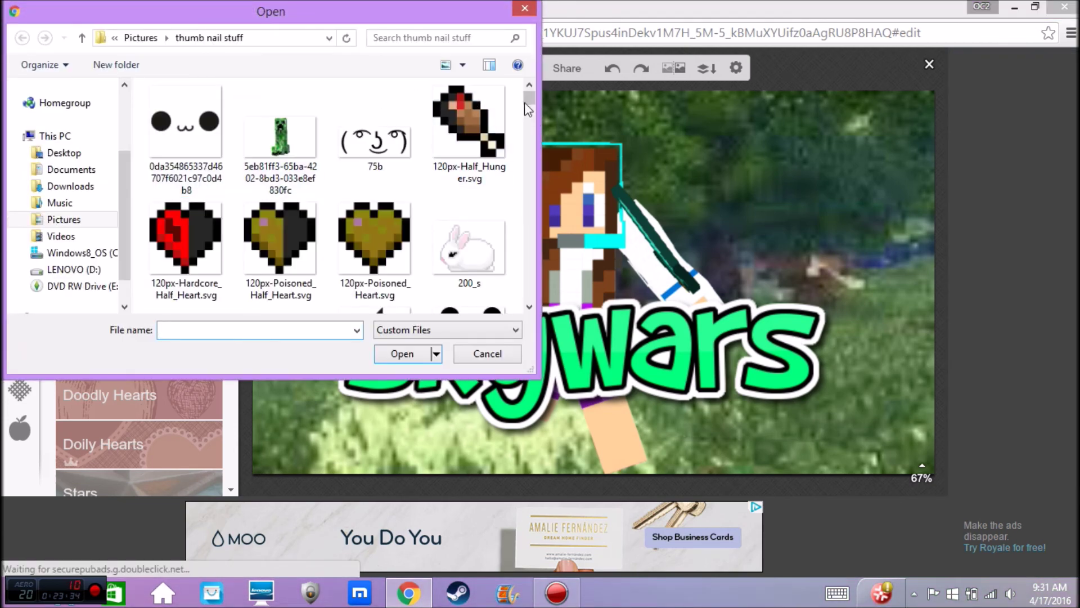
scroll(529, 118, "down", 3)
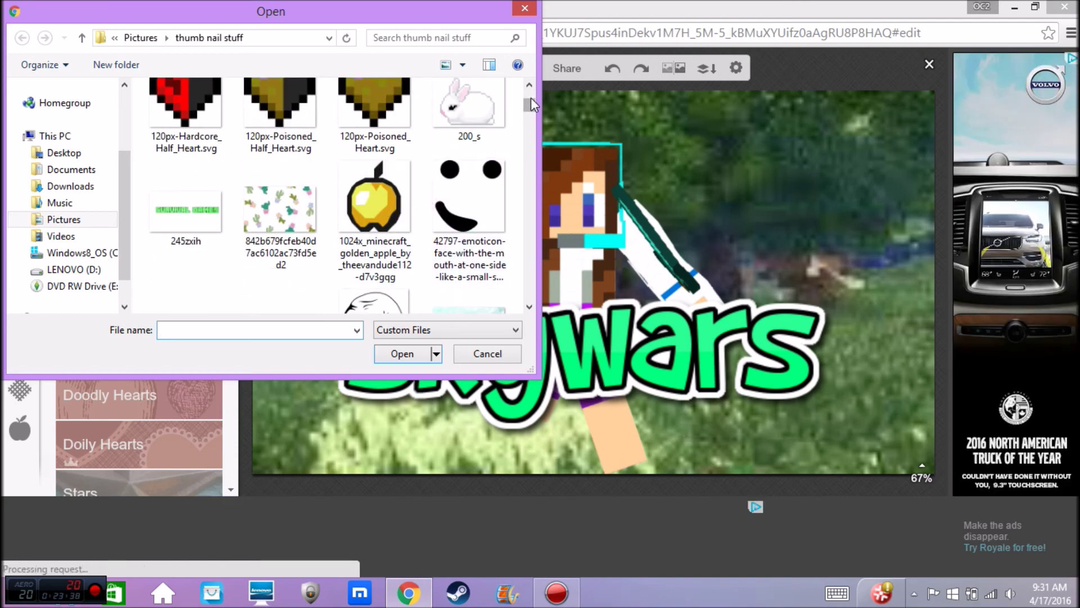
left_click_drag(528, 103, 524, 118)
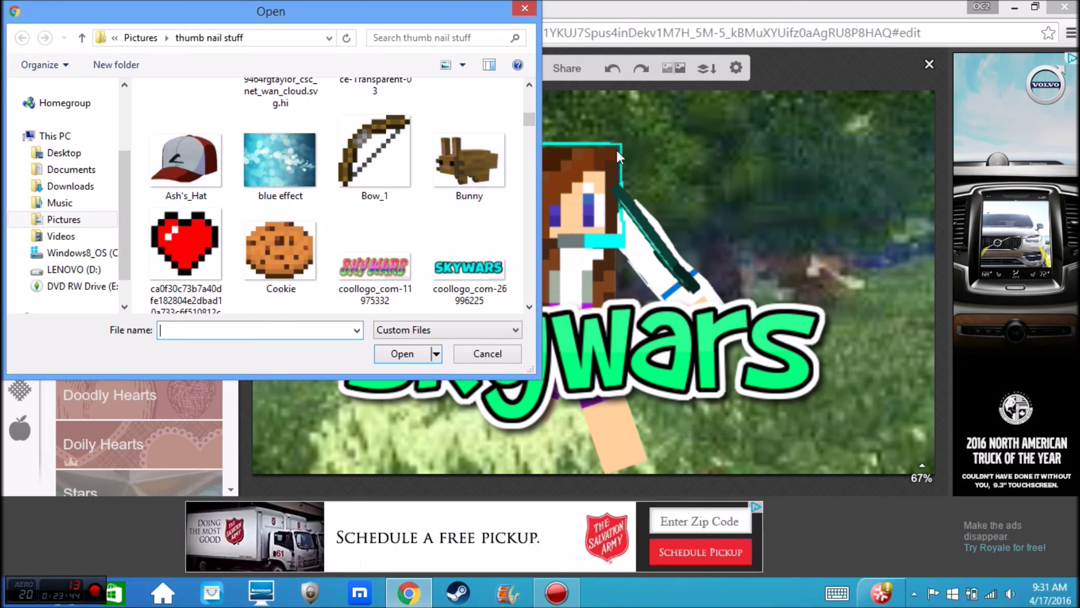
scroll(524, 123, "down", 5)
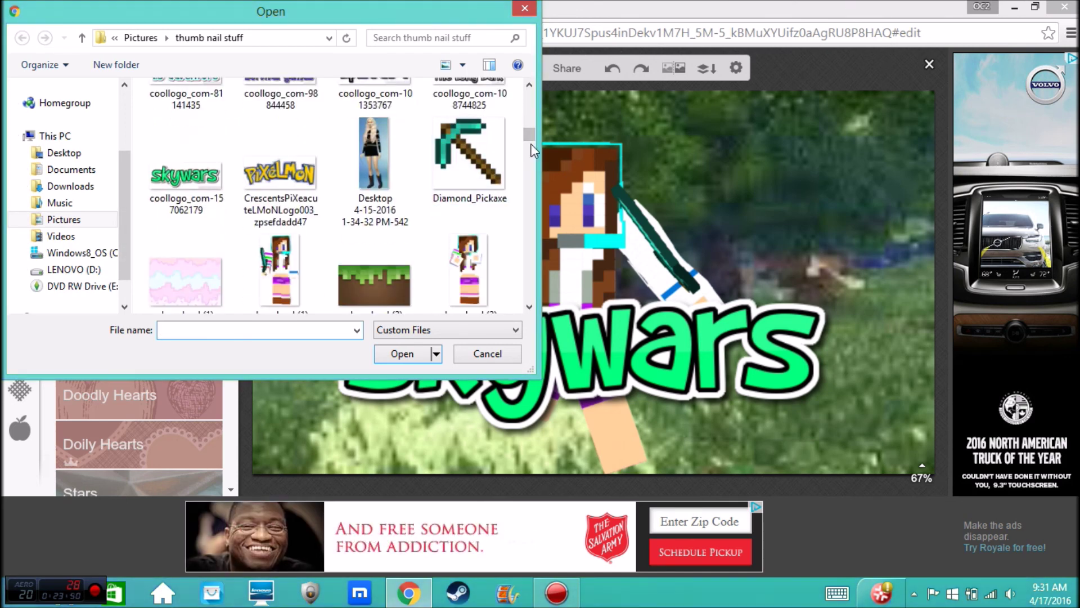
scroll(529, 140, "down", 3)
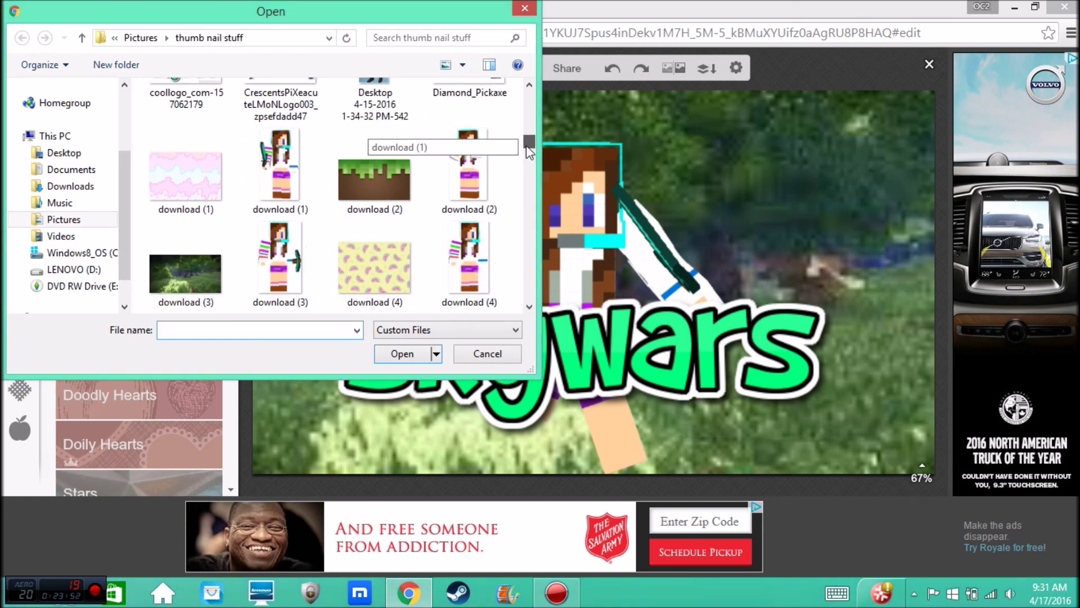
scroll(527, 155, "down", 6)
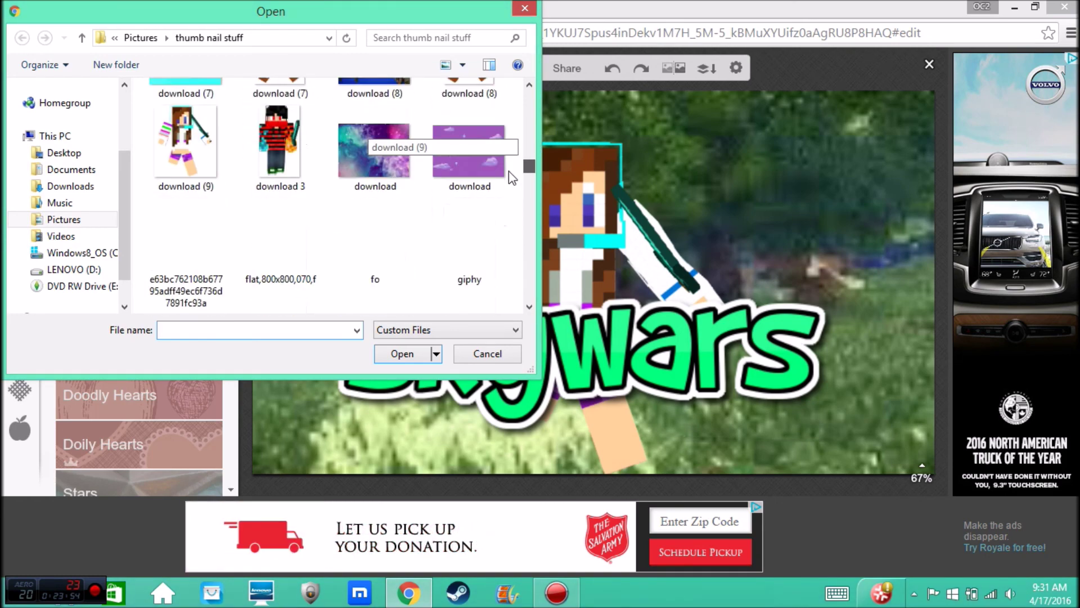
scroll(510, 179, "down", 4)
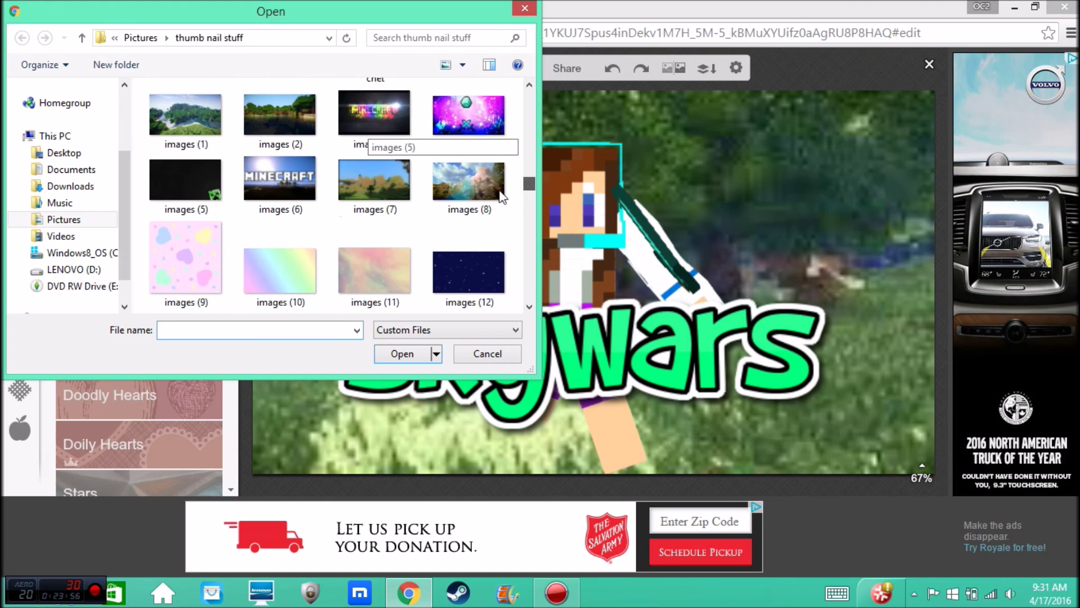
scroll(501, 190, "down", 3)
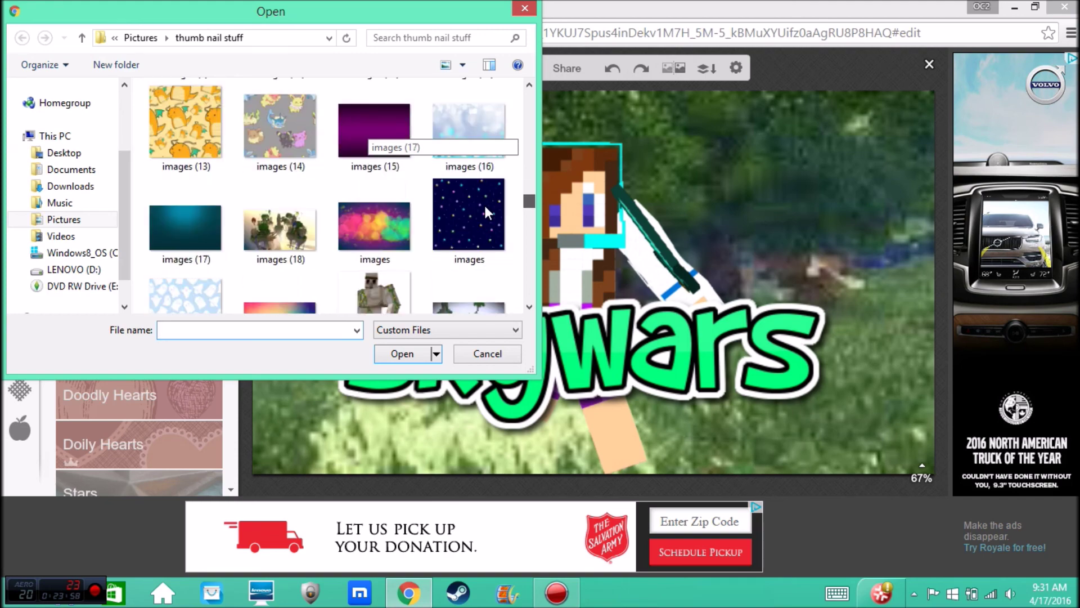
scroll(485, 211, "down", 1)
scroll(482, 214, "down", 1)
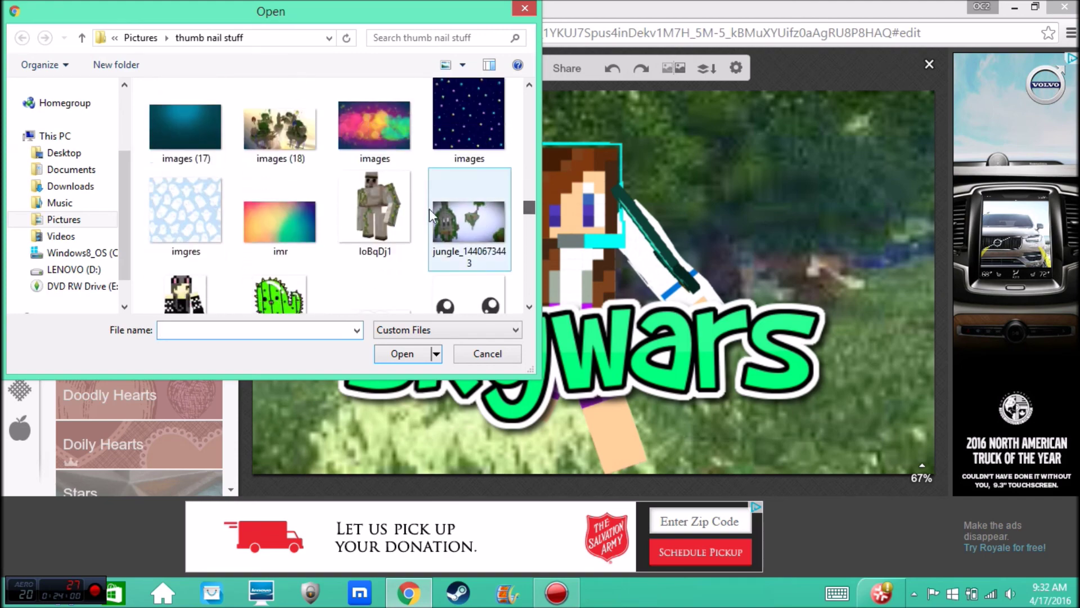
left_click(179, 214)
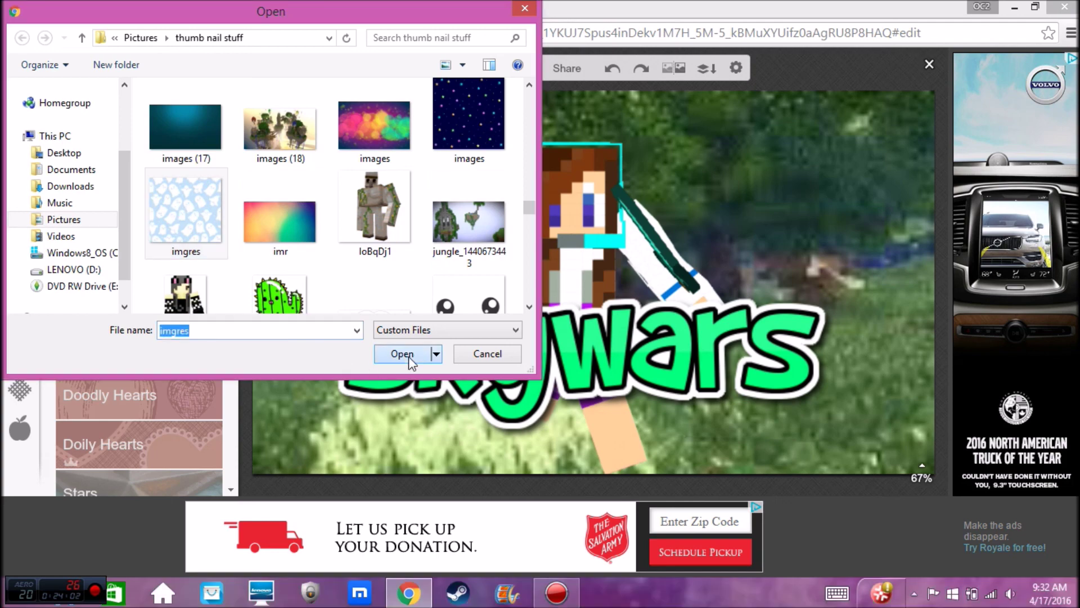
left_click(409, 356)
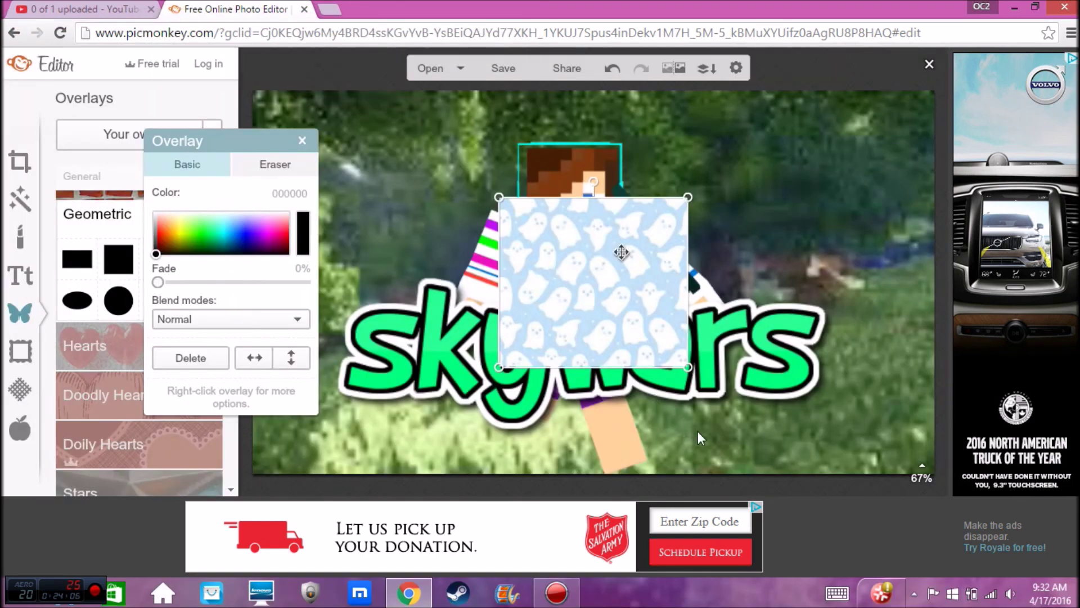
Reposition and enlarge the ghost pattern overlay until it covers the whole canvas
left_click_drag(593, 278, 344, 400)
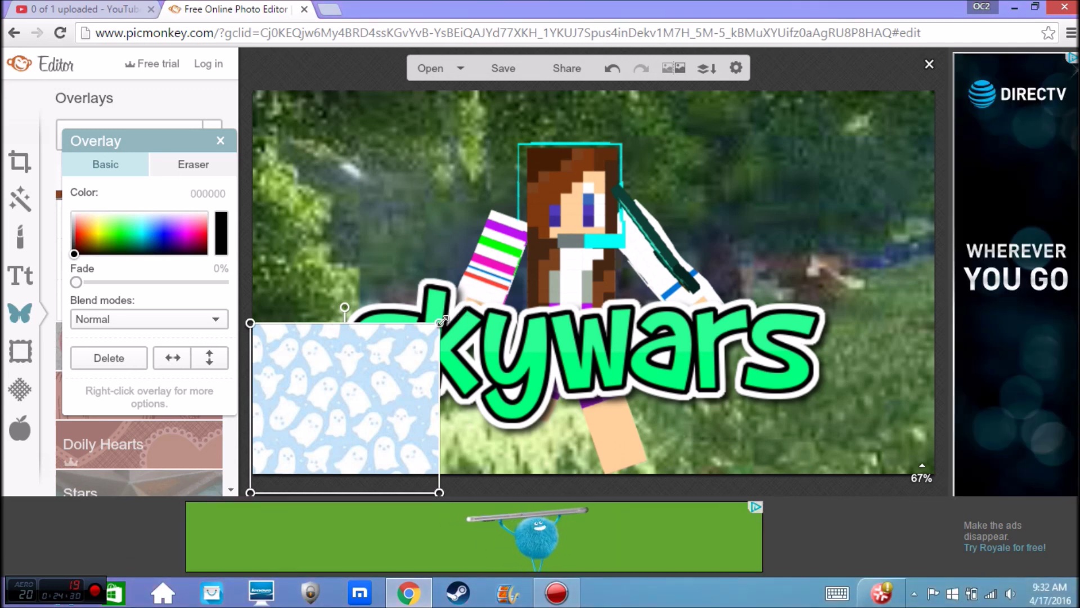
left_click_drag(443, 321, 801, 84)
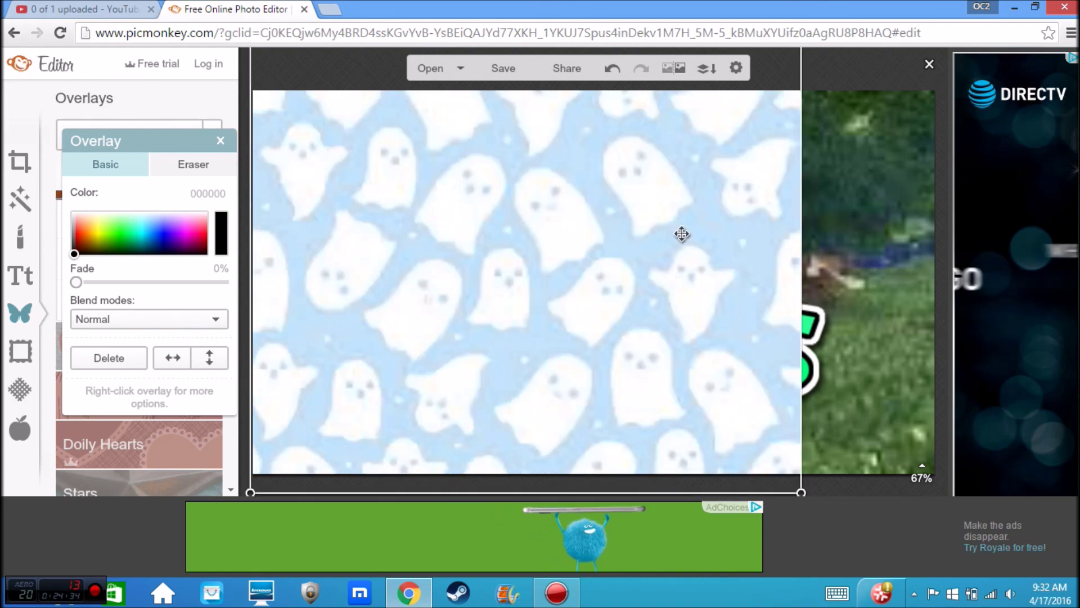
left_click_drag(556, 280, 706, 285)
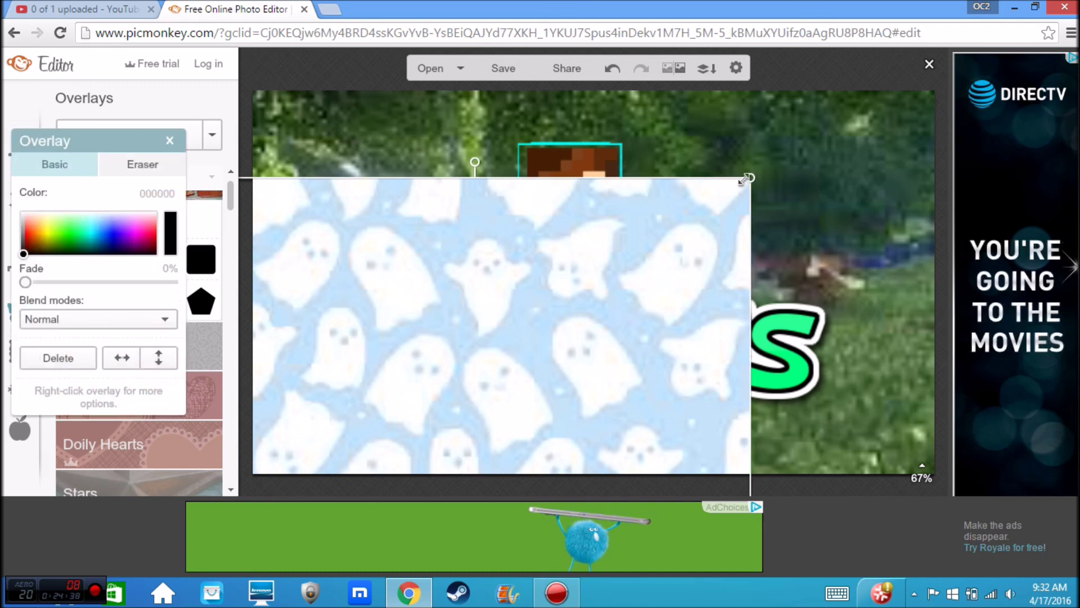
left_click_drag(751, 178, 990, 67)
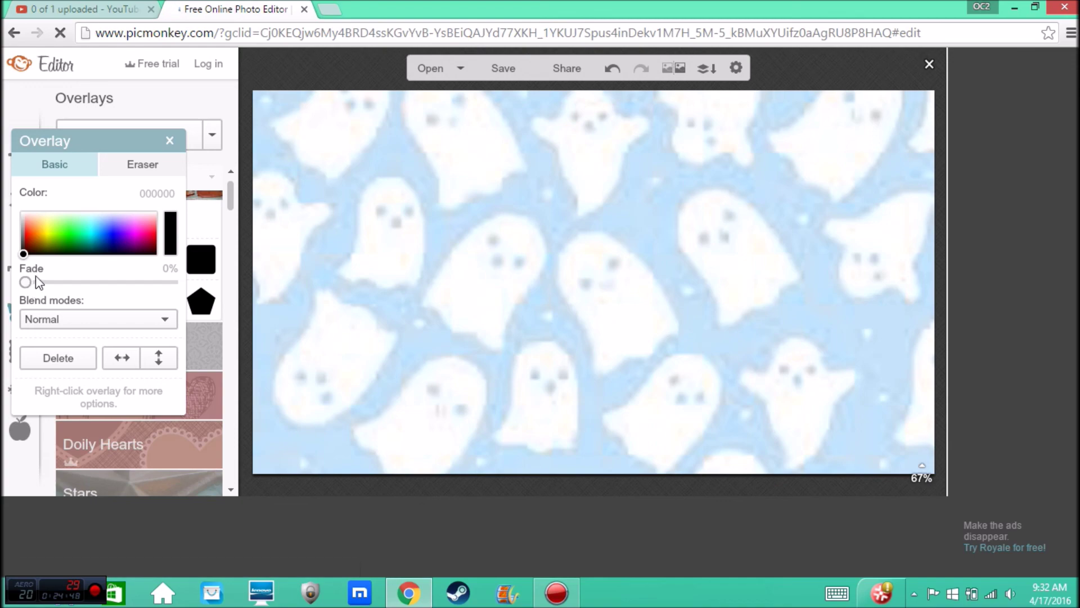
Fade the ghost pattern overlay to 65% and send it behind the character render and skywars logo
left_click_drag(34, 283, 116, 289)
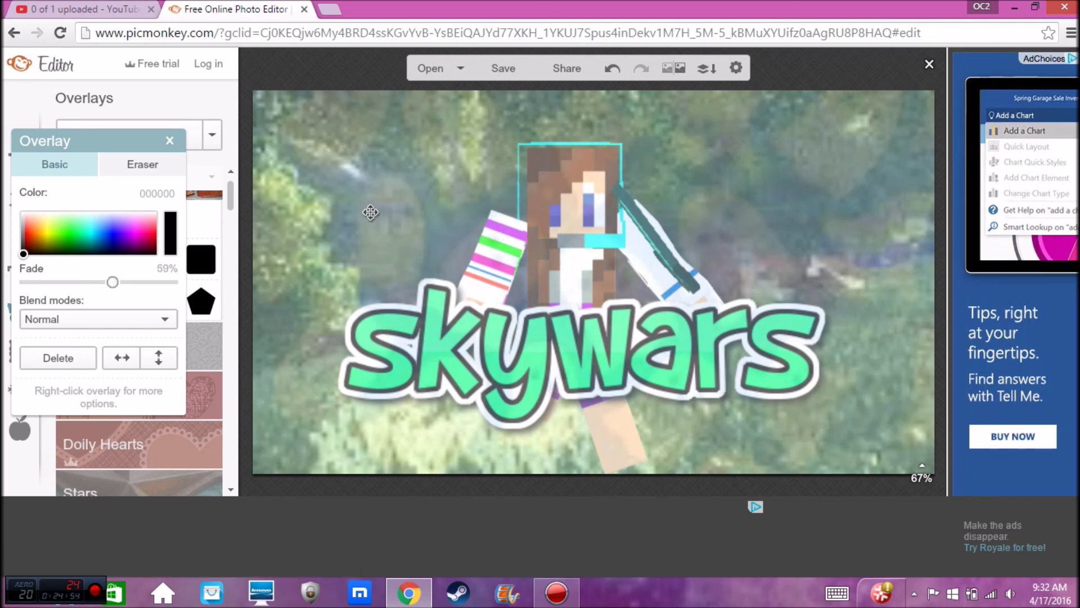
right_click(386, 202)
left_click(458, 249)
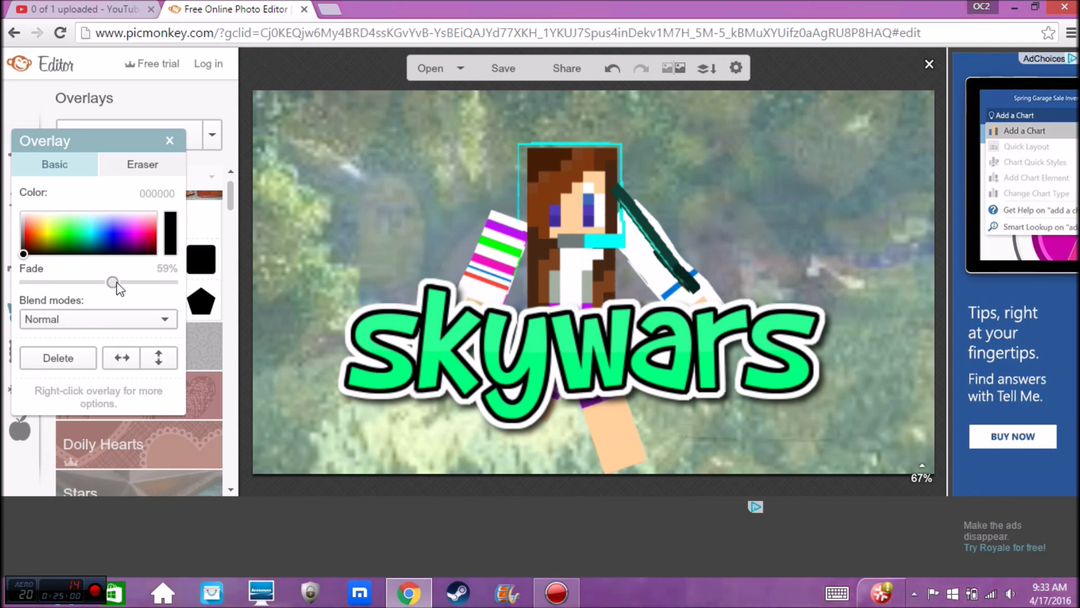
left_click_drag(107, 284, 125, 317)
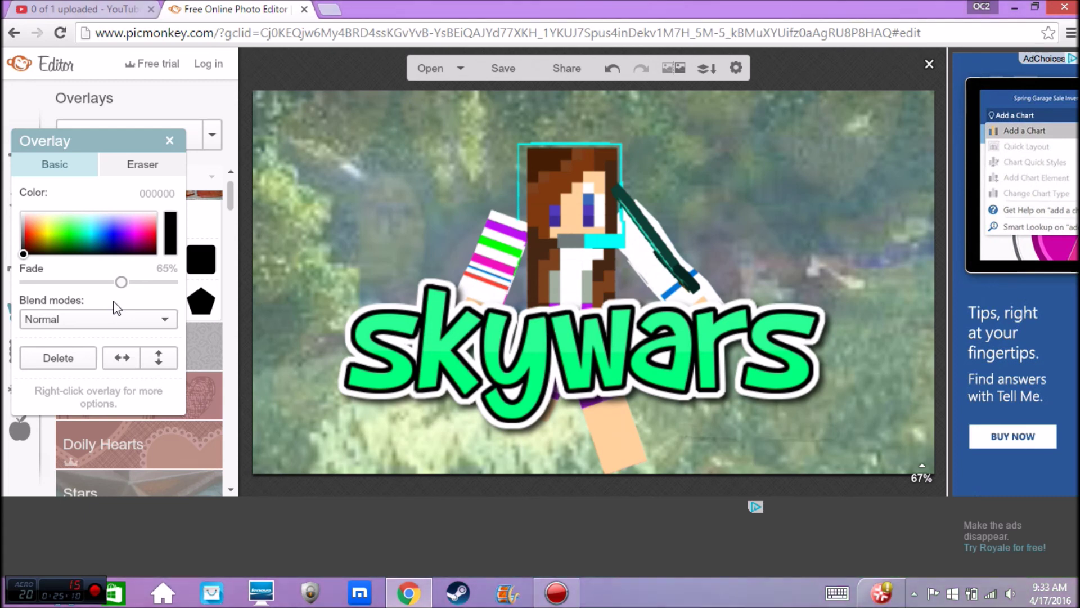
Open the save options for the finished thumbnail
left_click(508, 68)
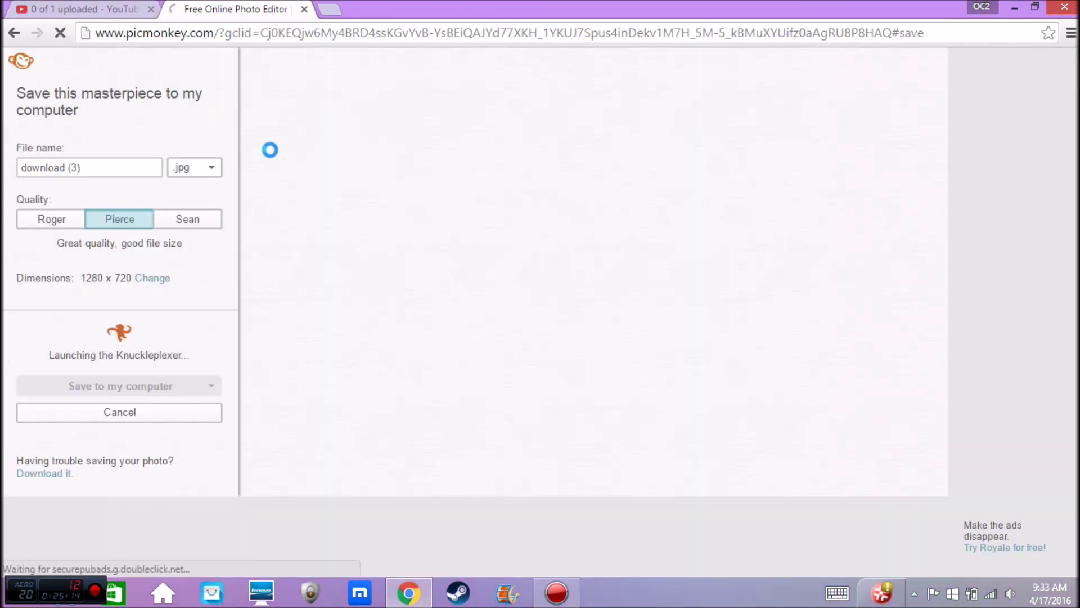